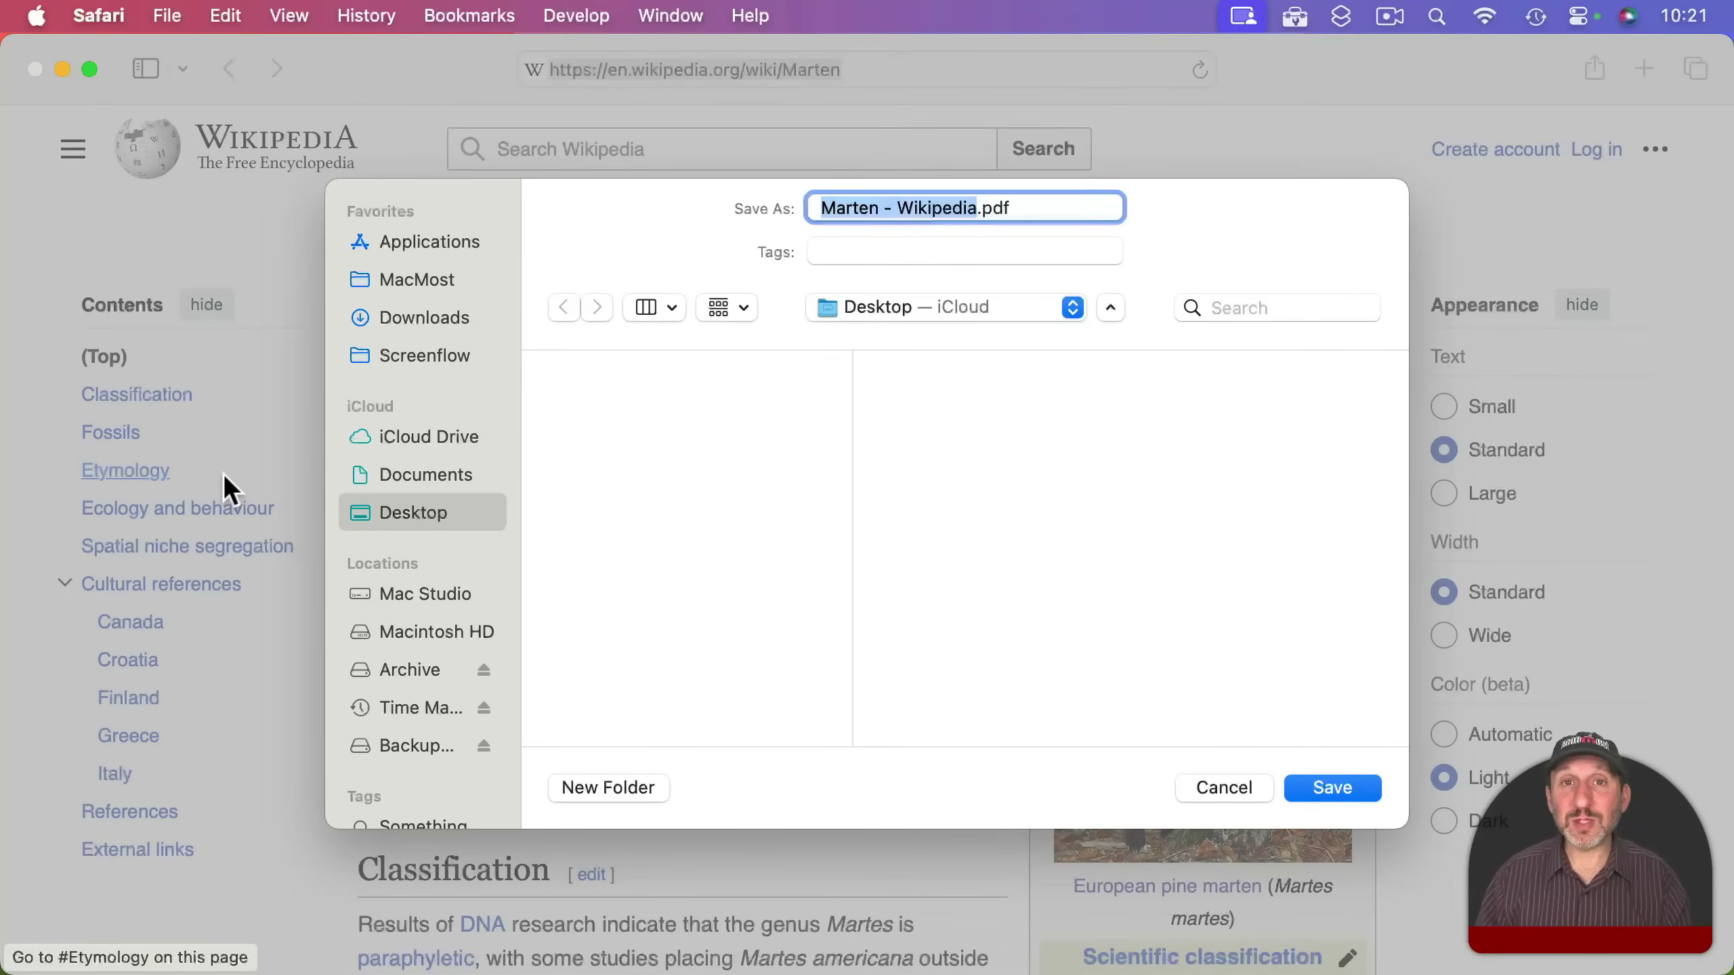
Cancel the PDF export and open the print settings for the Marten article.
key("Escape")
left_click(167, 15)
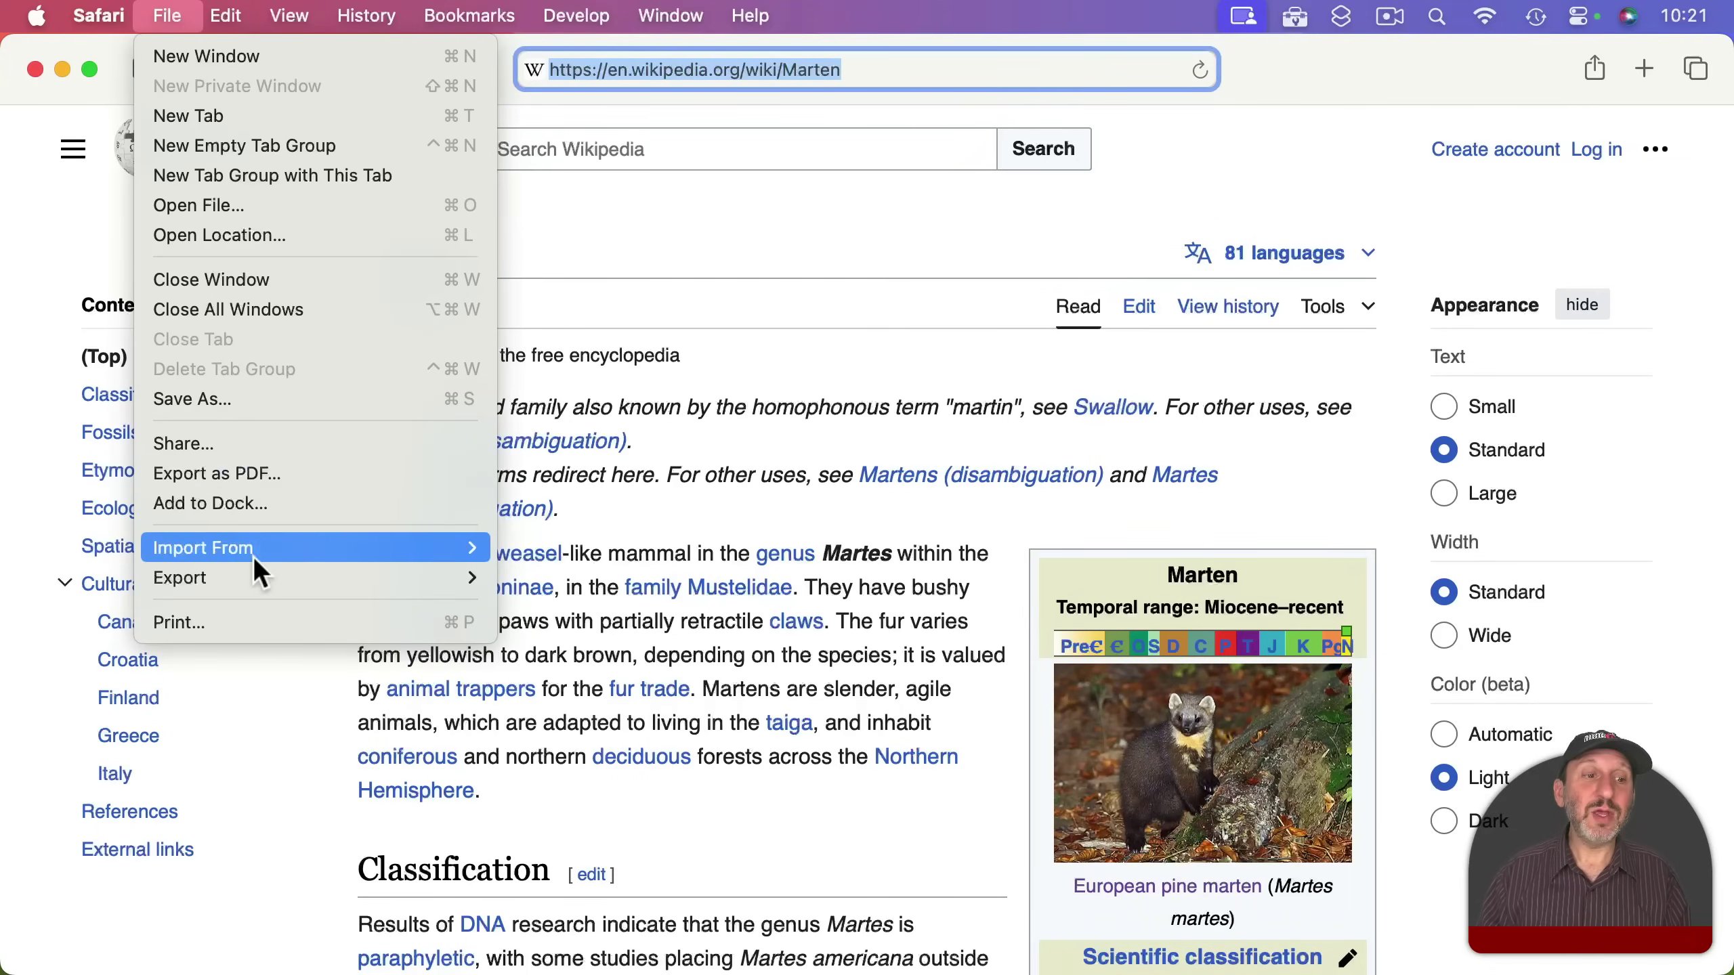
left_click(249, 620)
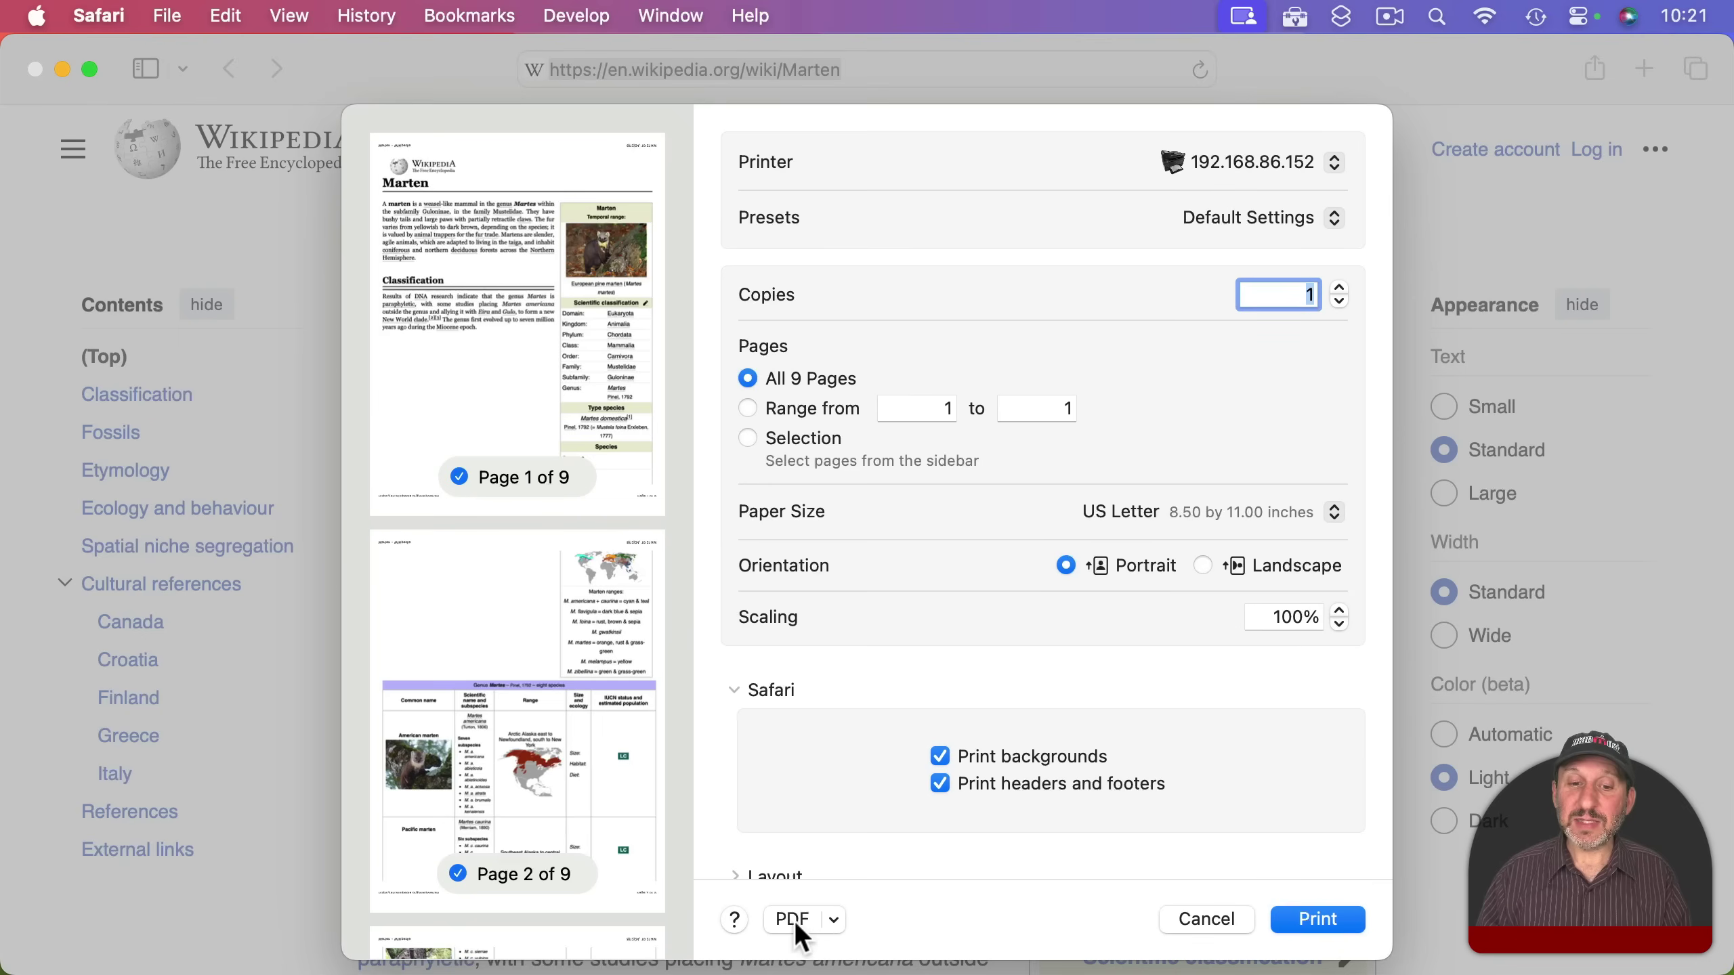
left_click(835, 920)
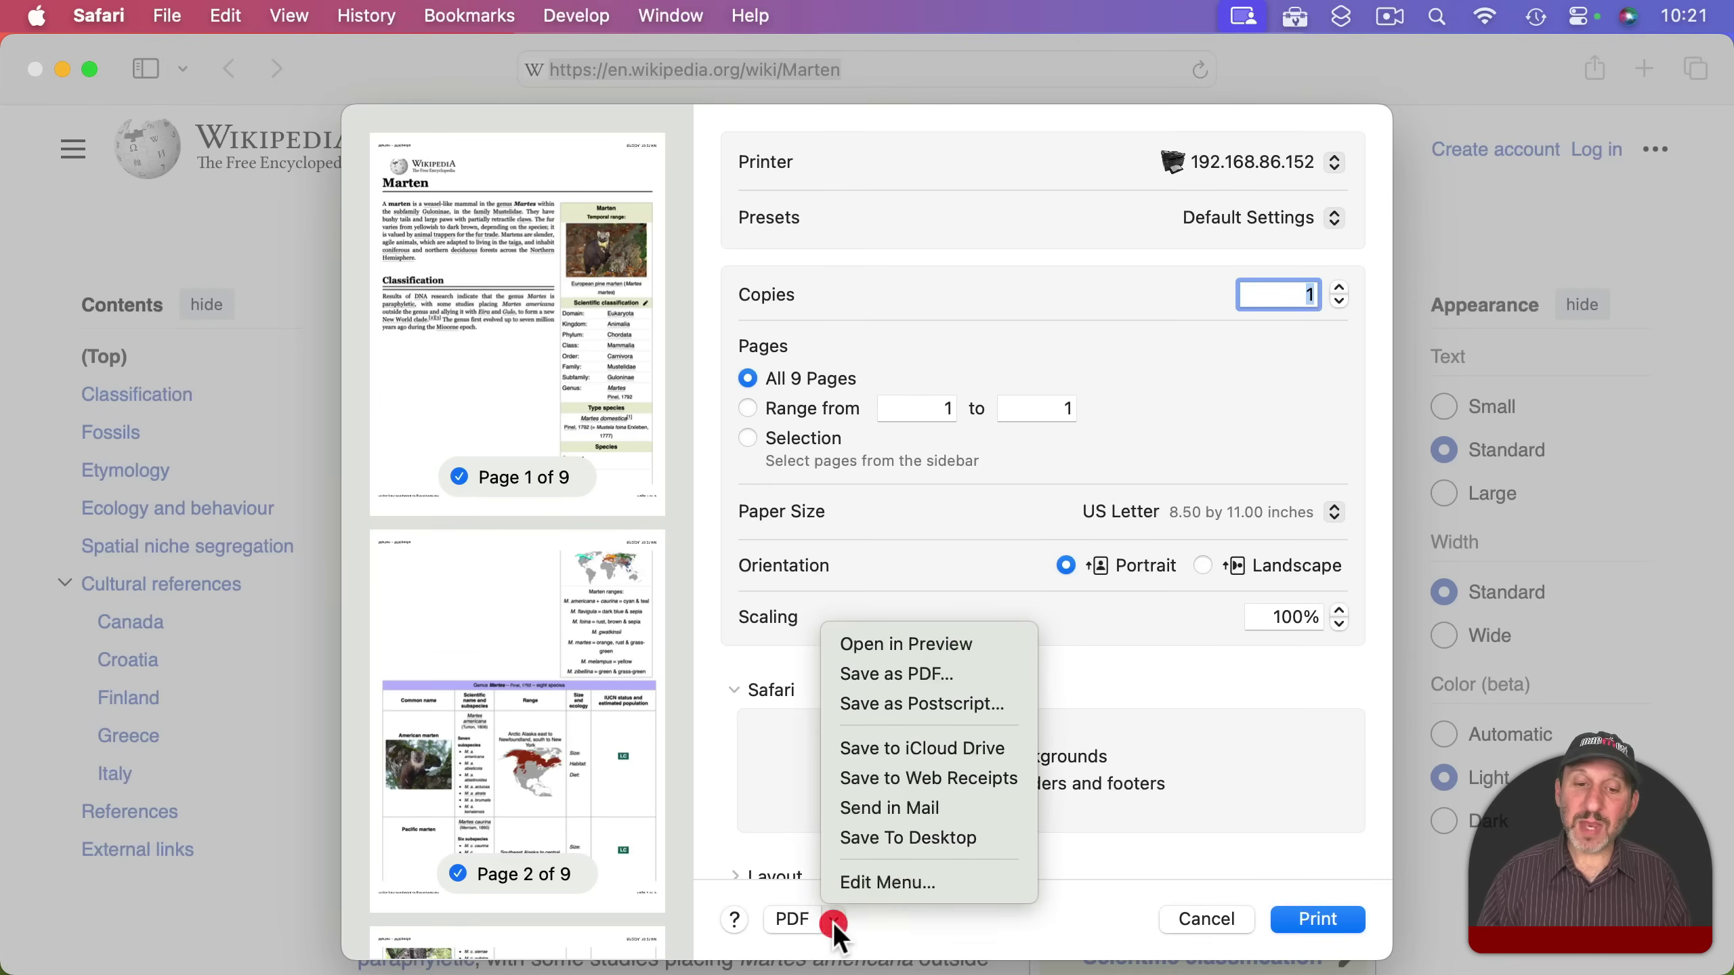
left_click(834, 920)
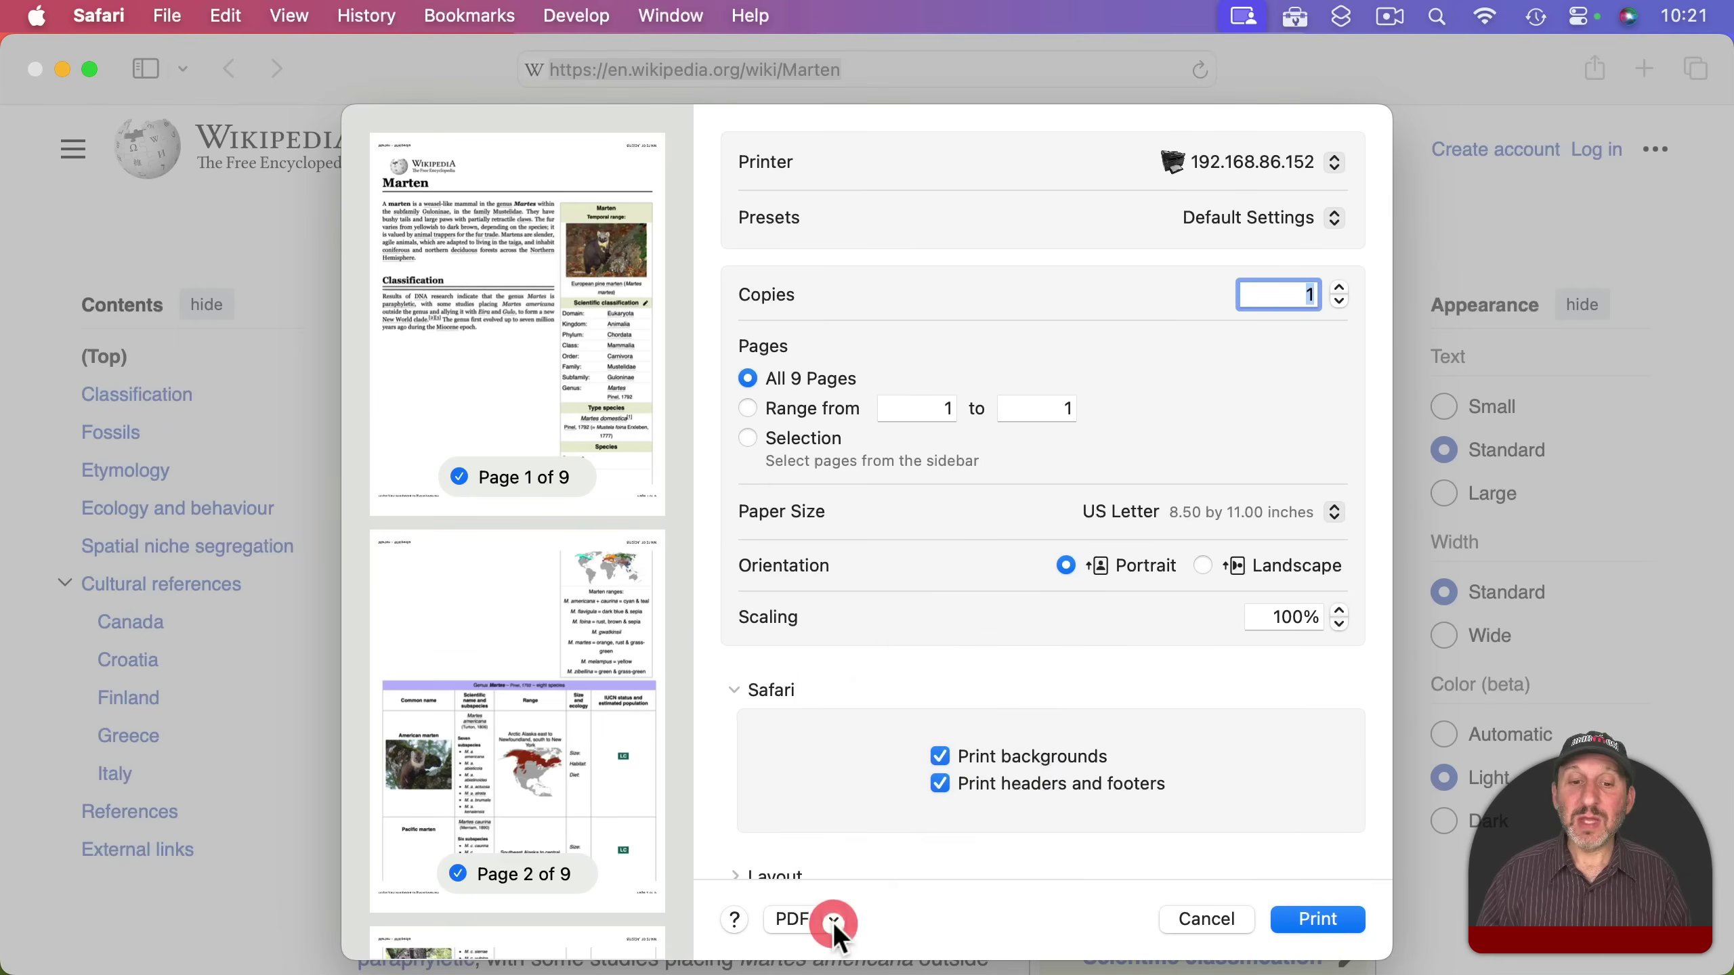
left_click(791, 917)
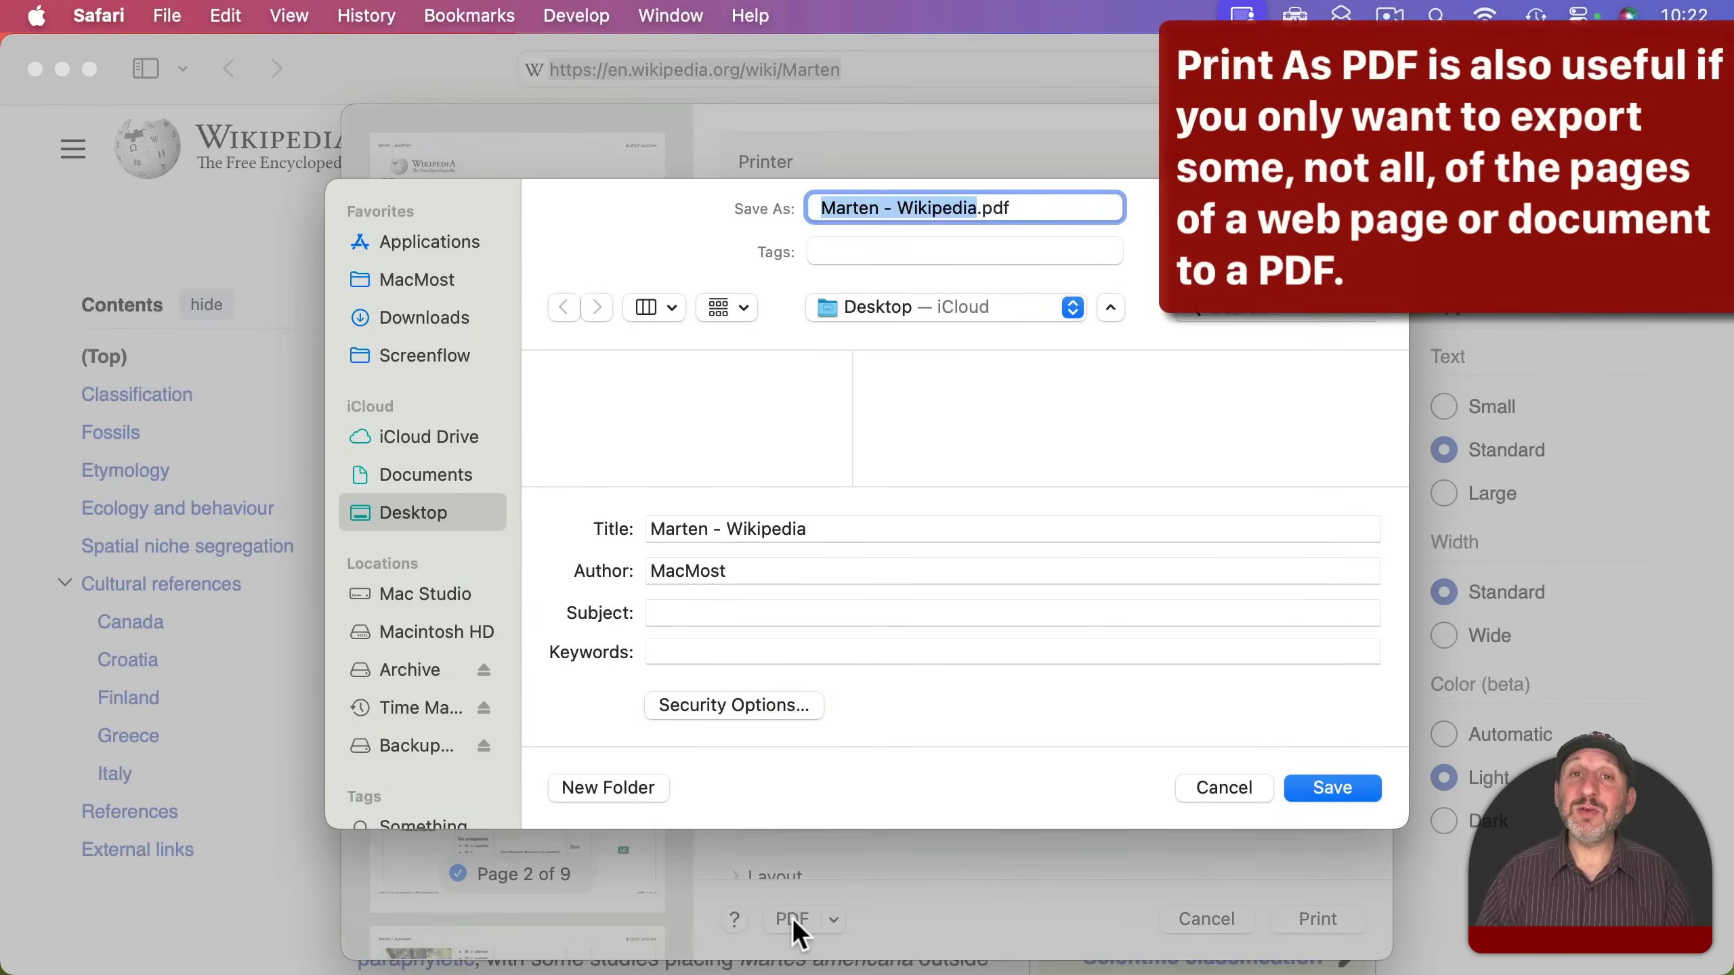
left_click(1222, 787)
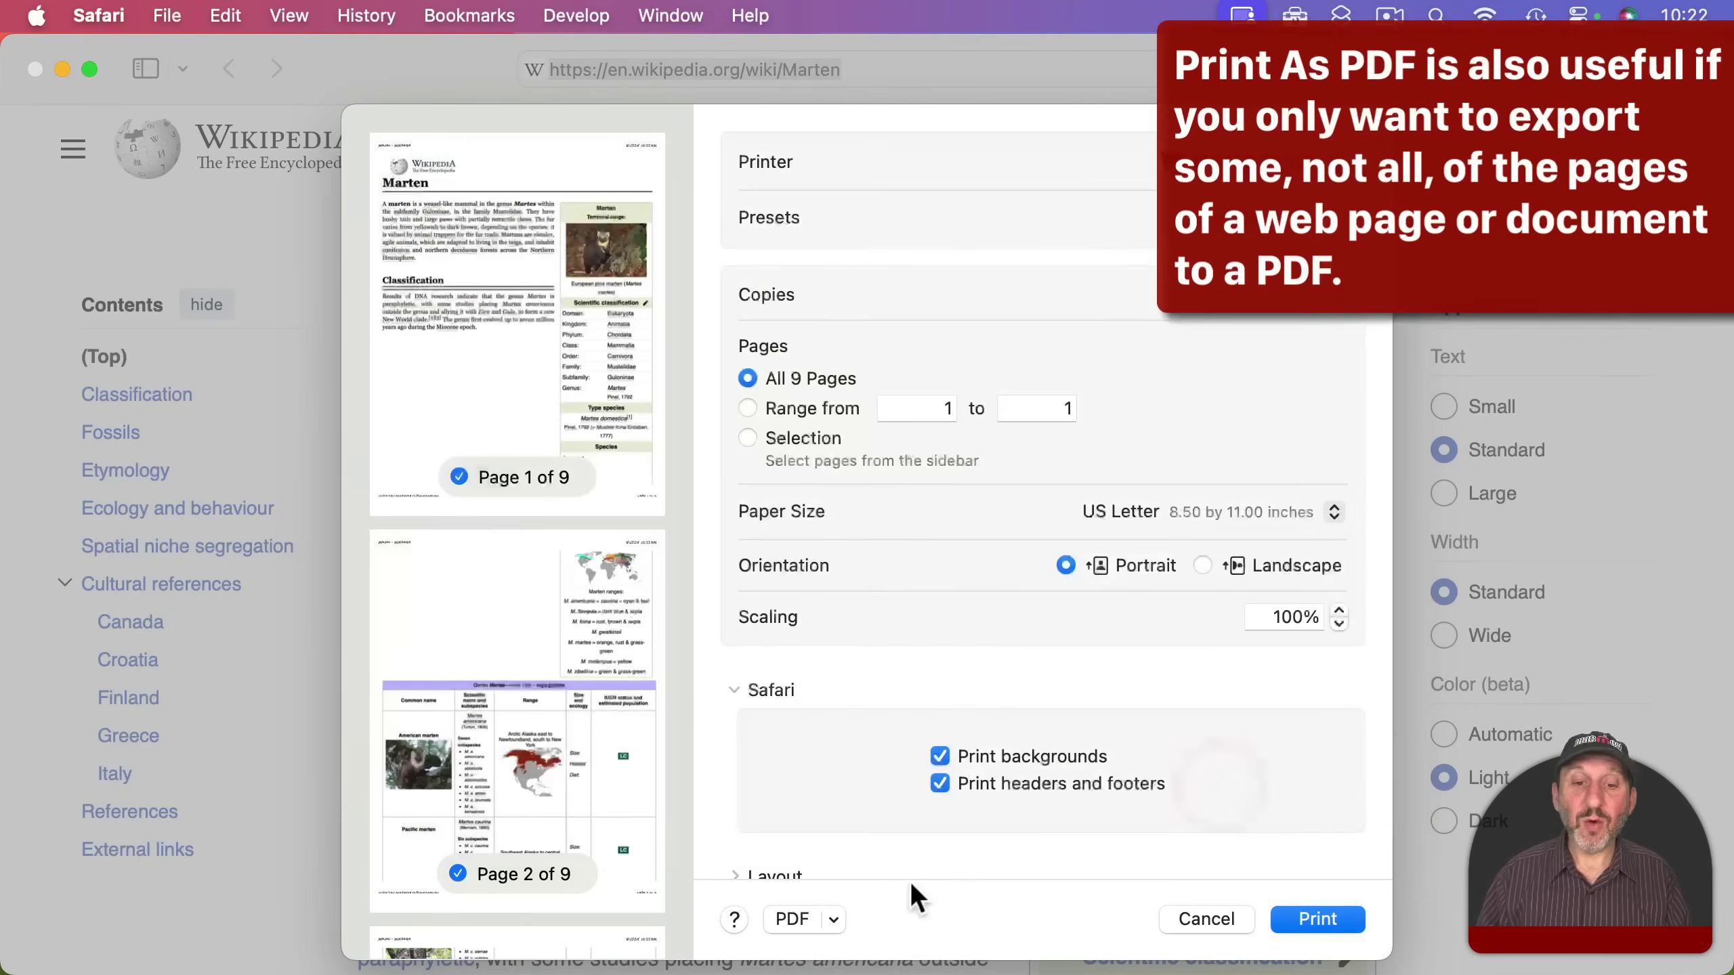
Open the print version of the Marten article as a PDF in Preview.
left_click(832, 918)
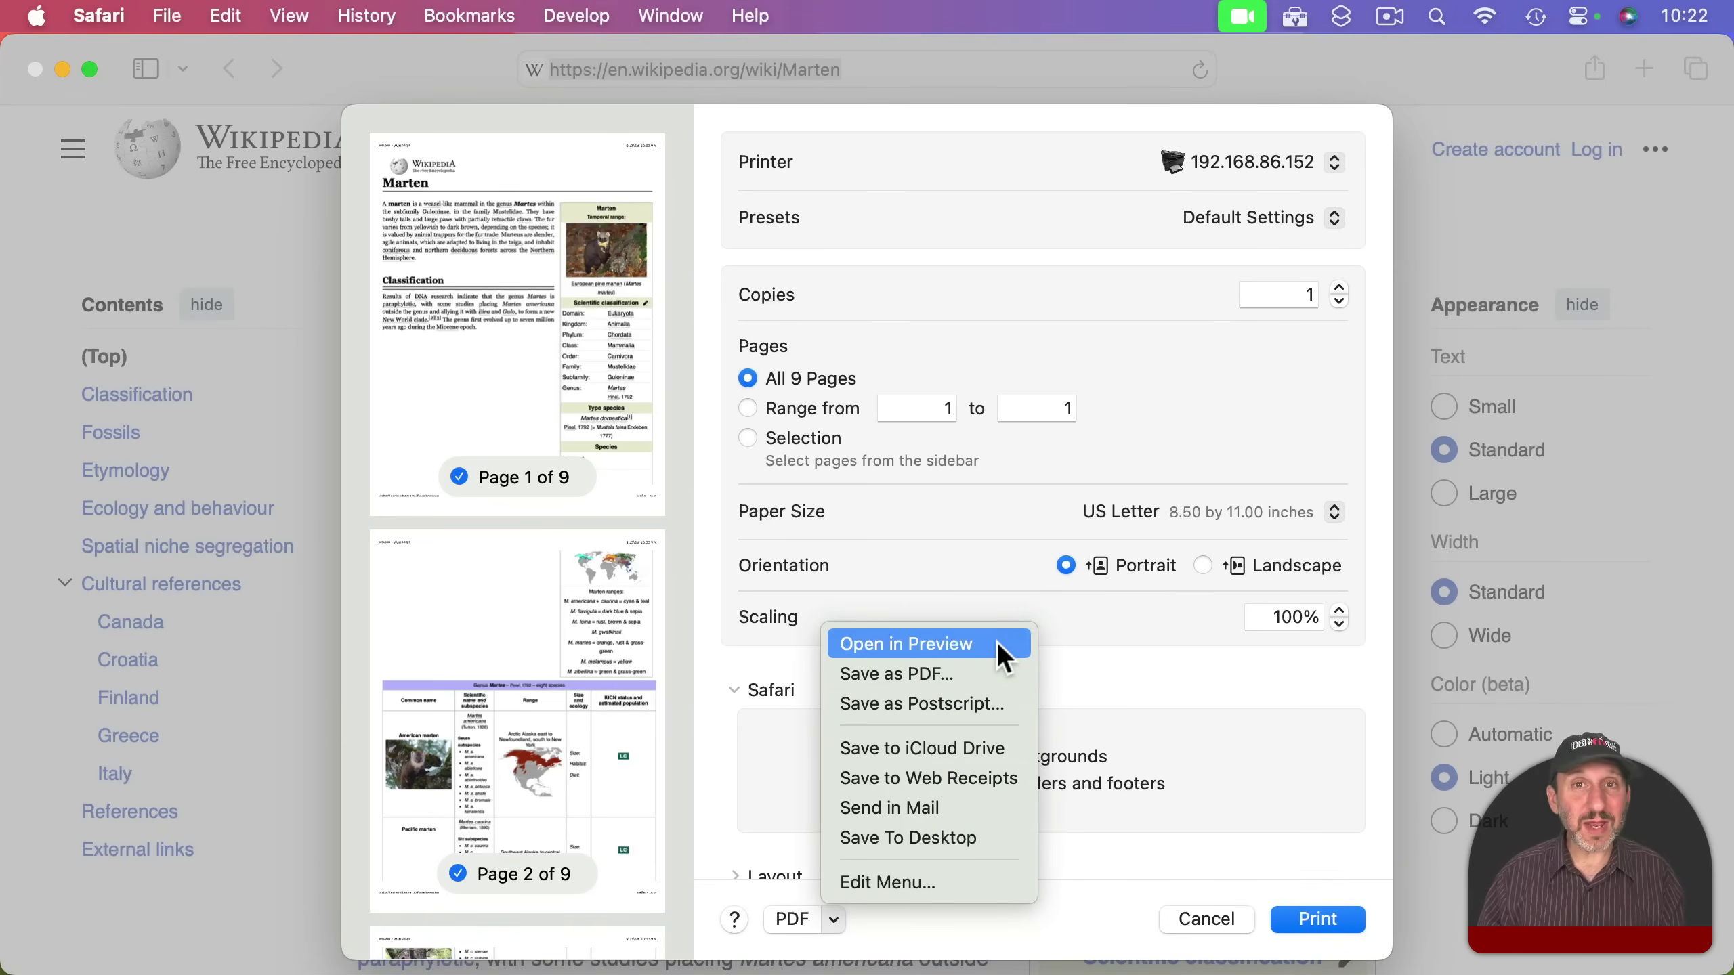
left_click(996, 642)
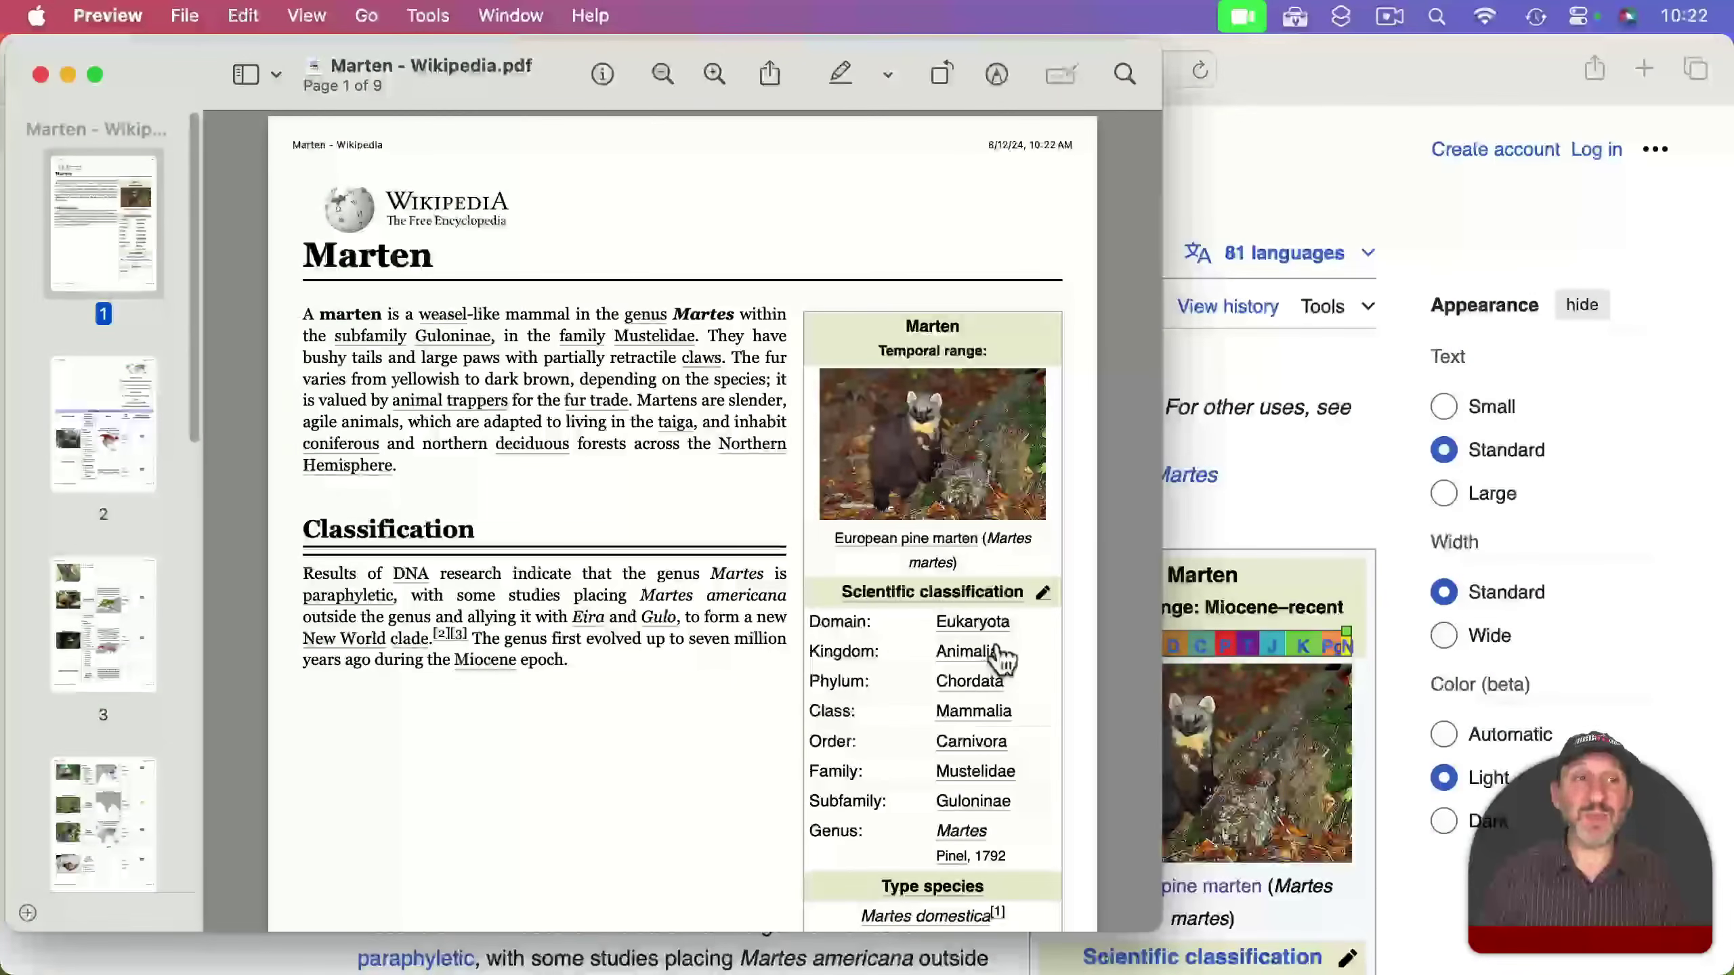
Review the PDF's name and location, its file commands, and pages 2 and 3.
left_click(545, 65)
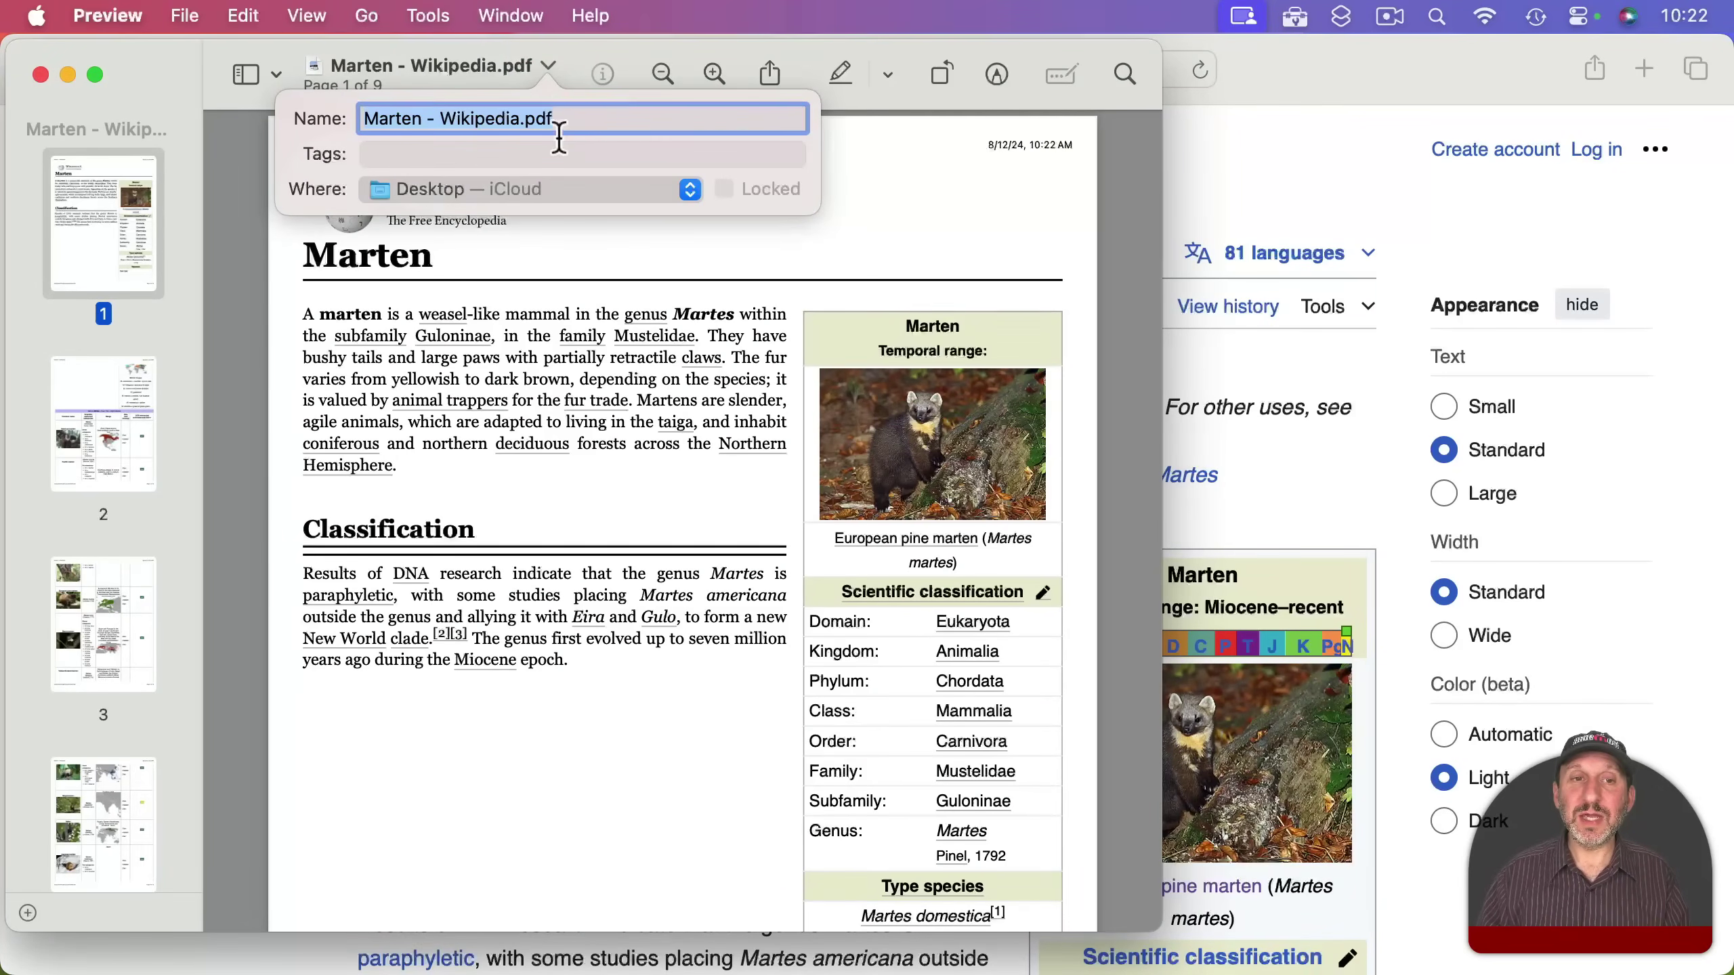
key("super+h")
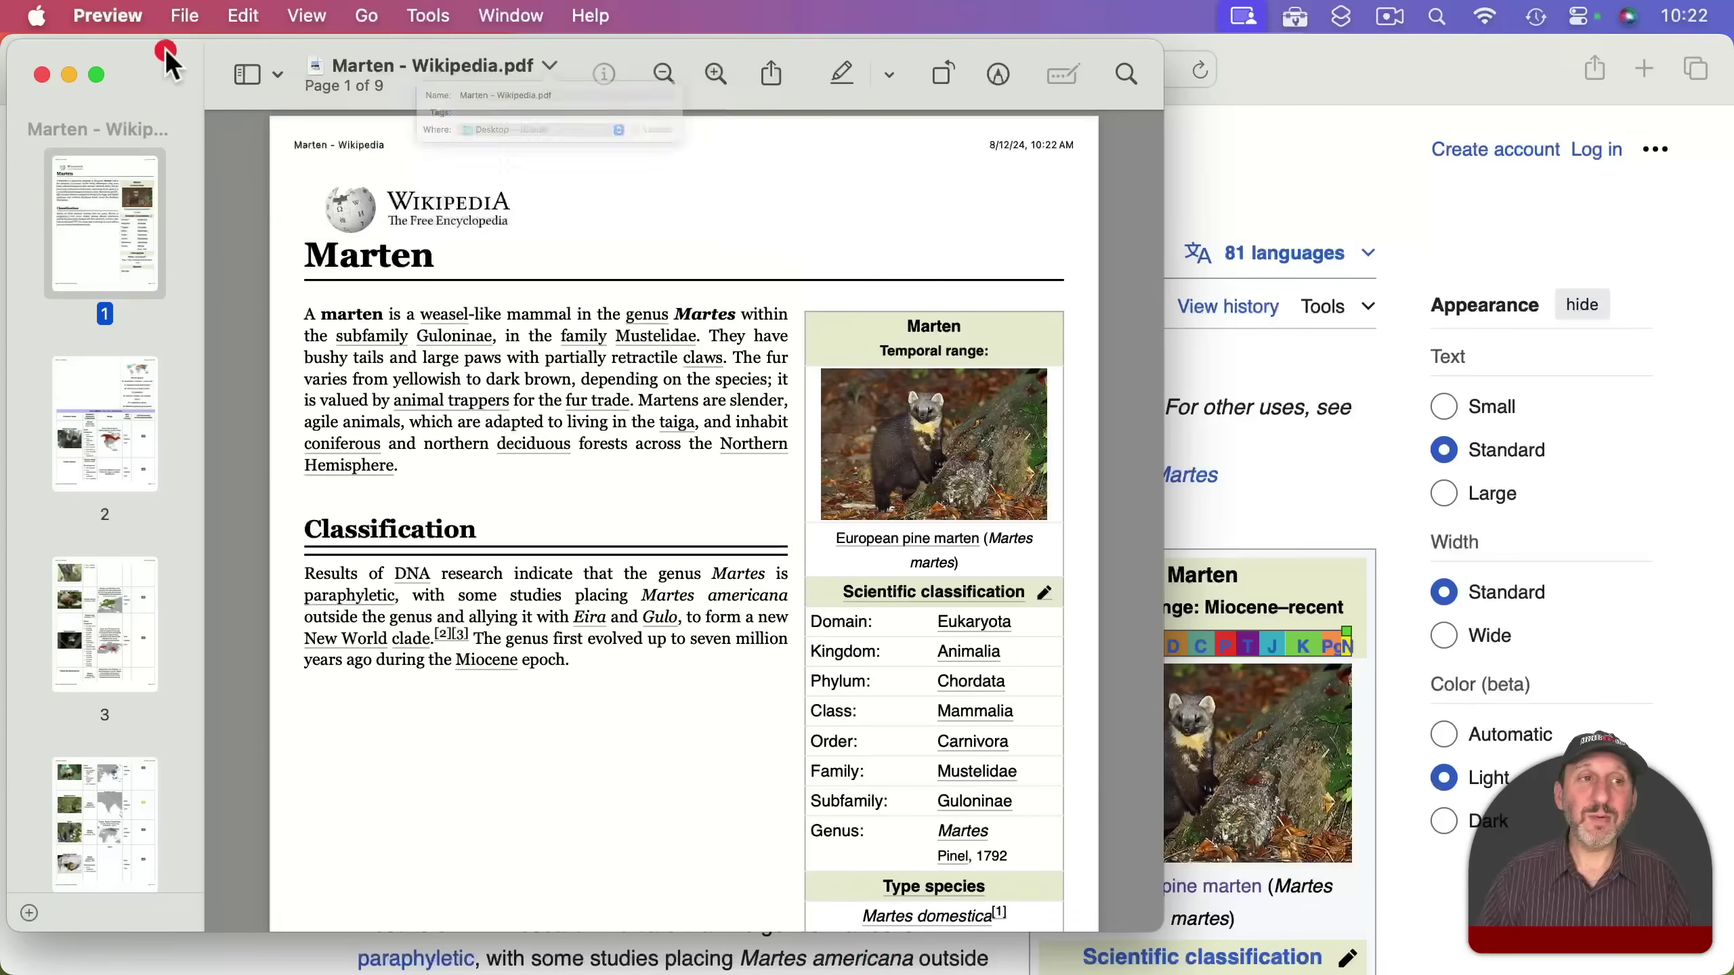
left_click(180, 7)
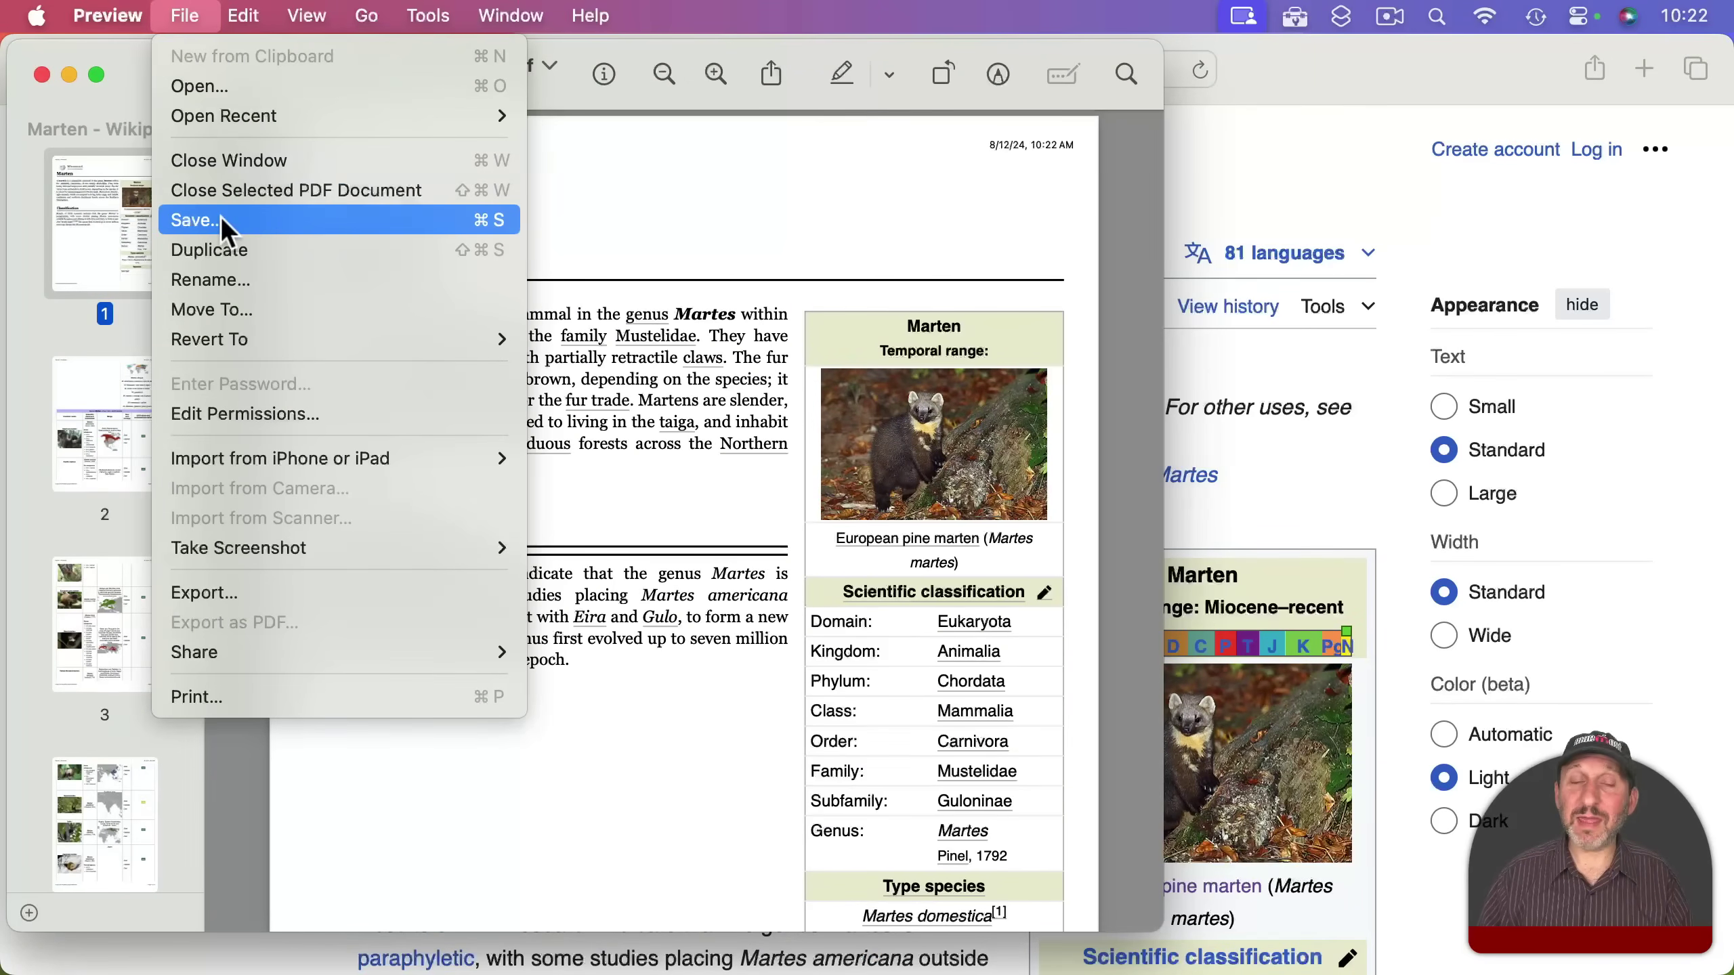
left_click(179, 14)
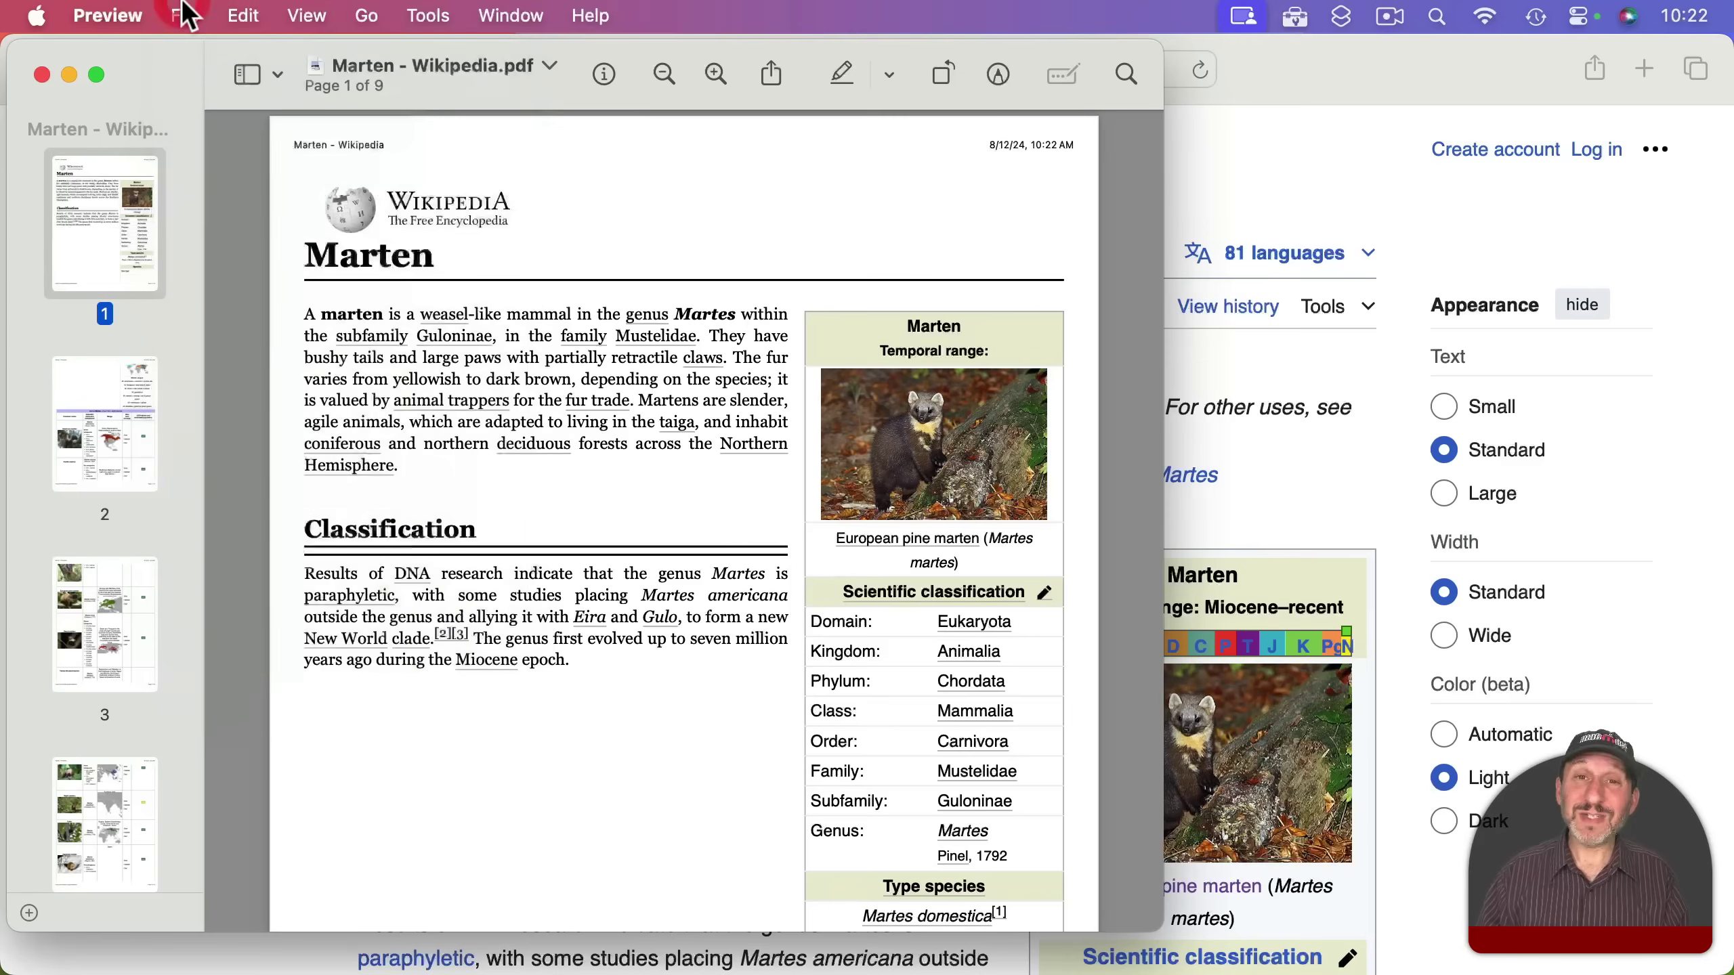
left_click(122, 403)
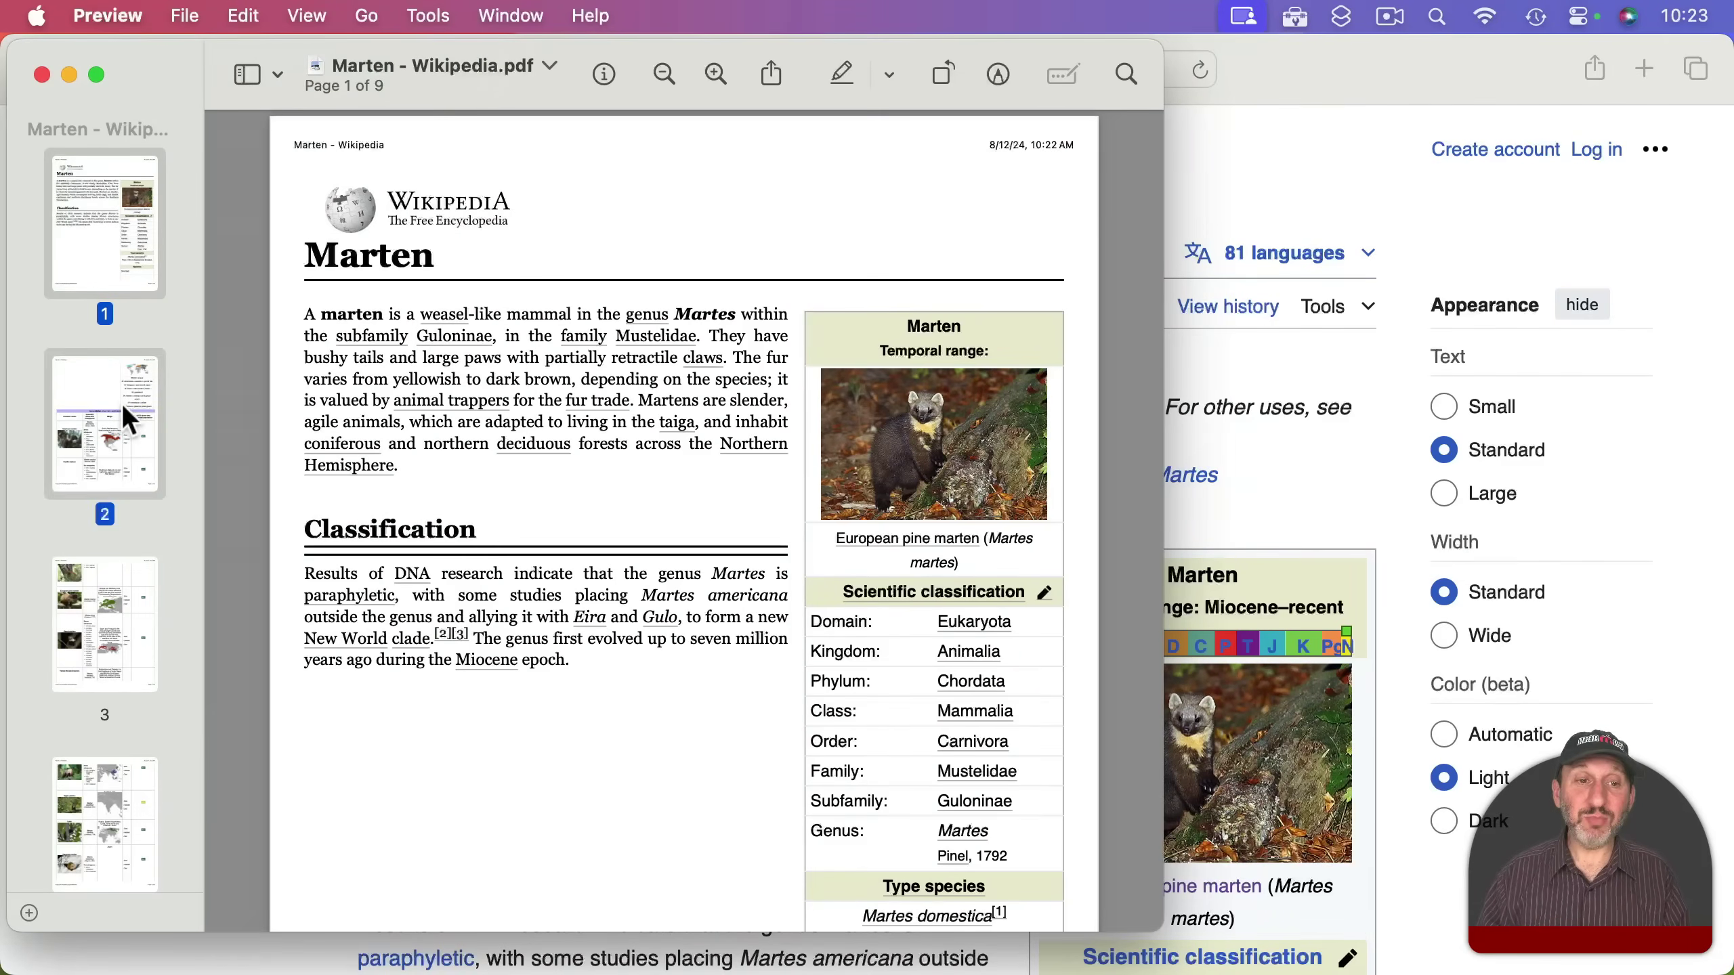
left_click(100, 660)
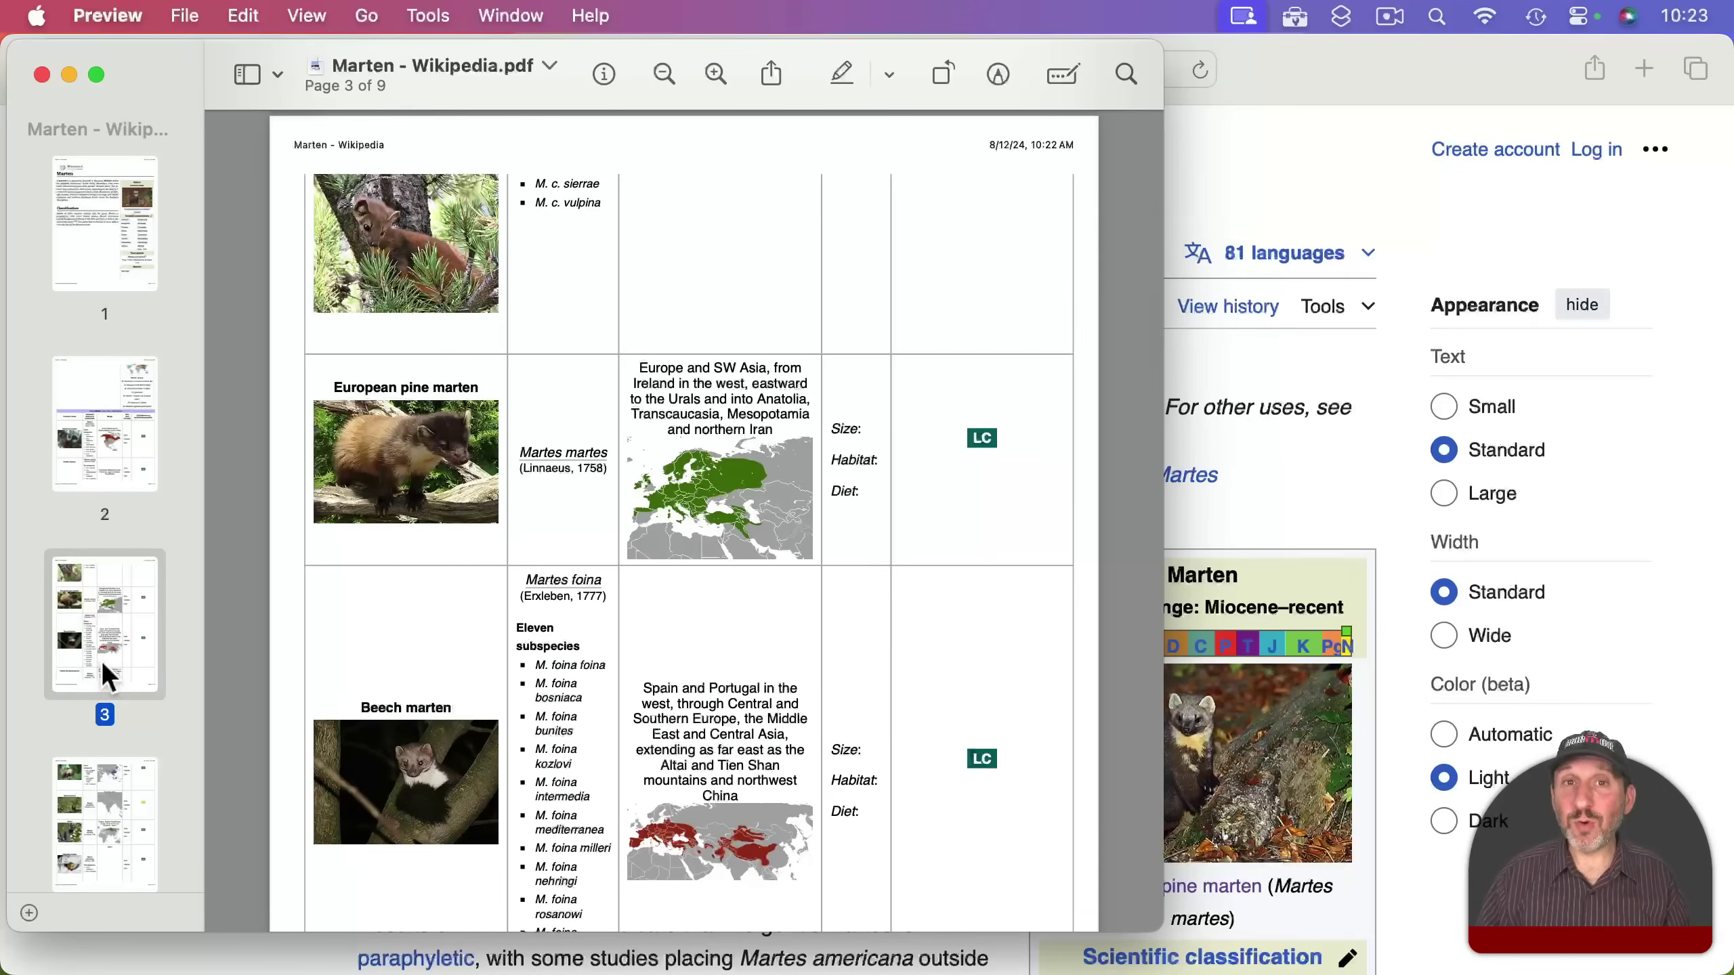
Try to save the document to the iCloud Desktop as Marten - Wikipedia.pdf in PDF format.
left_click(183, 16)
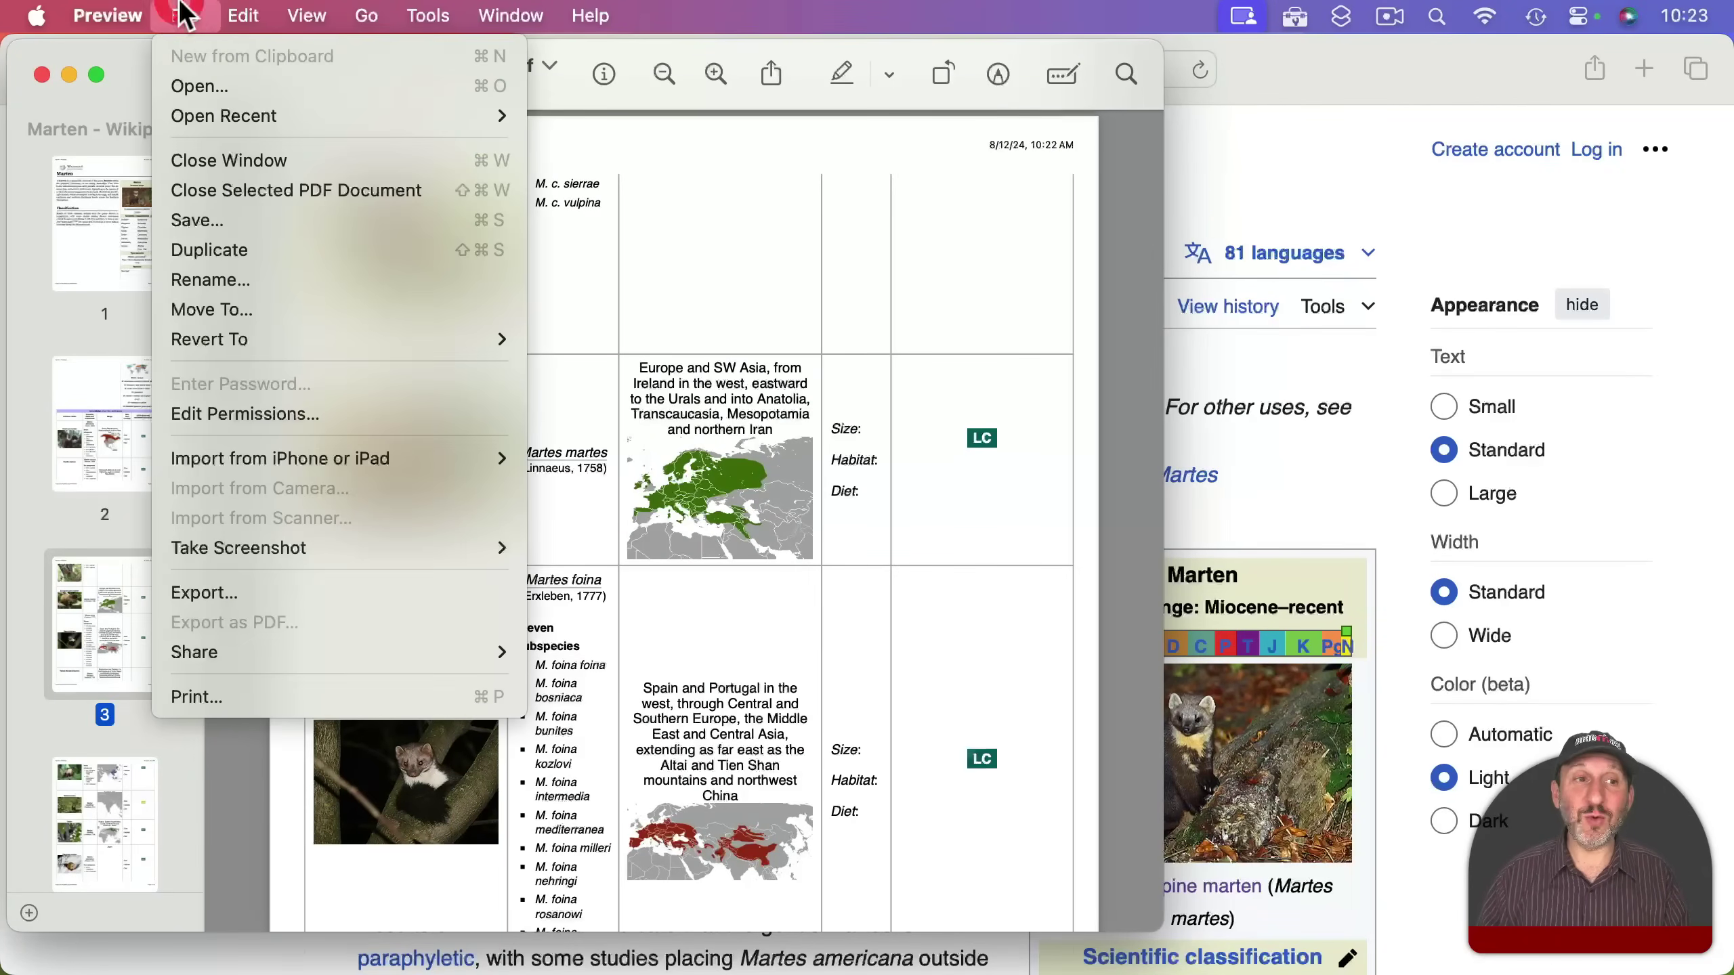
left_click(224, 218)
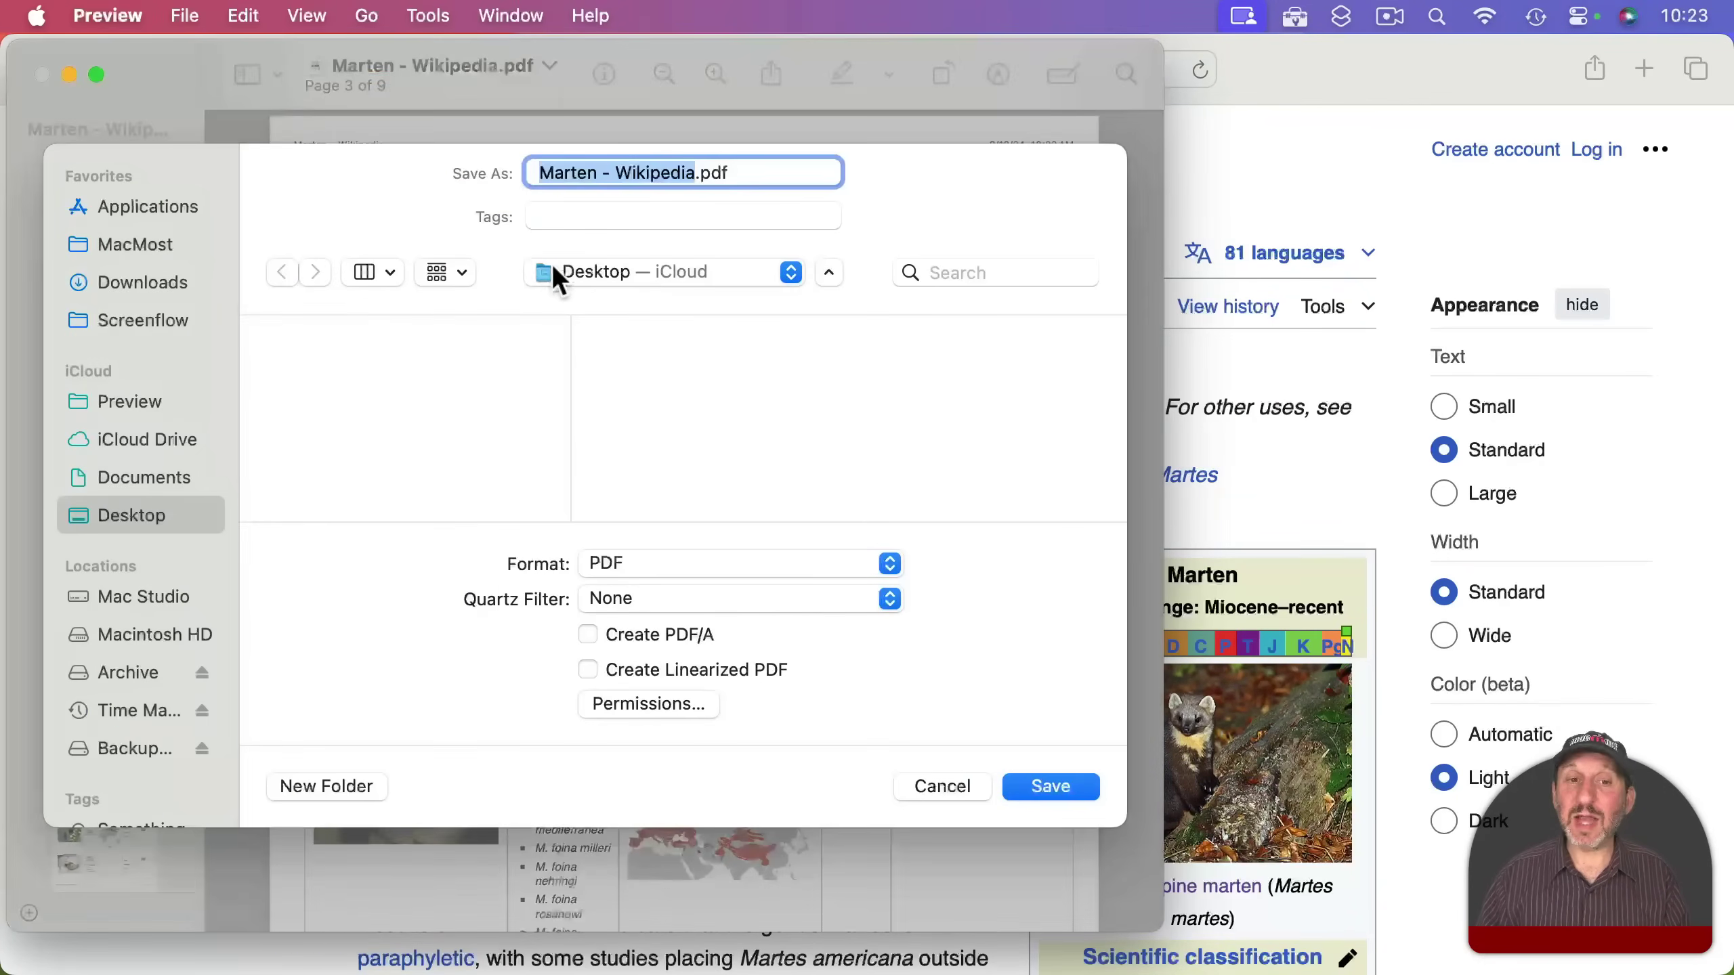
left_click(1051, 786)
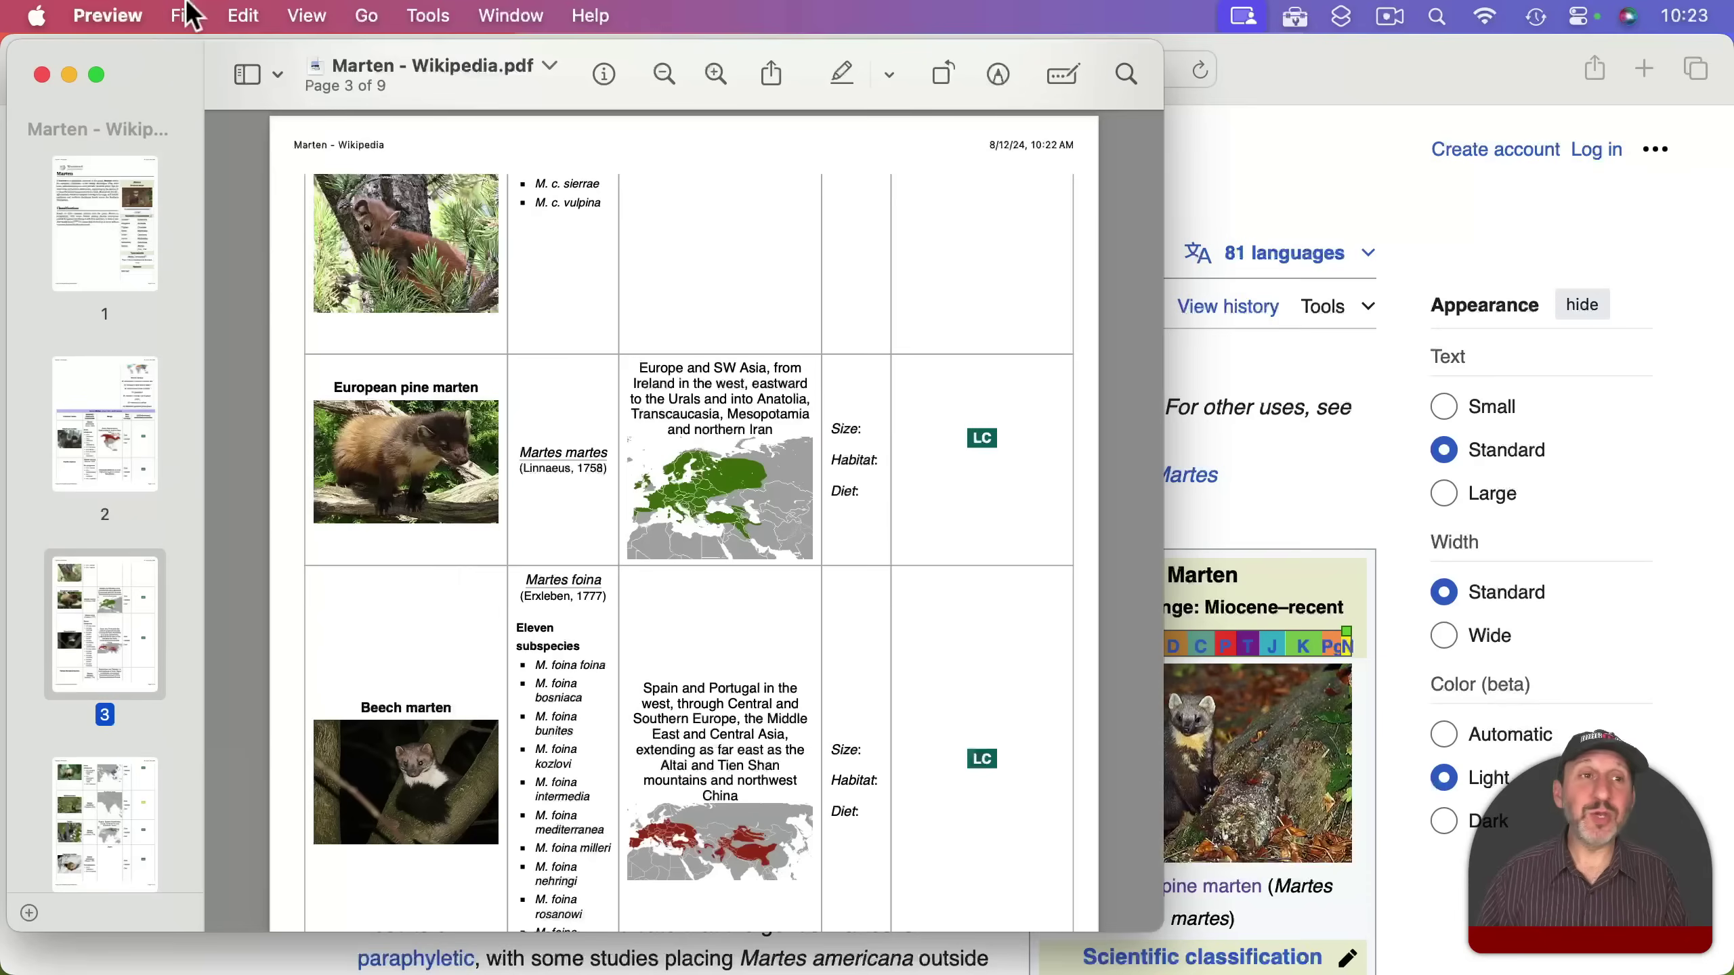
Share the open Marten PDF through Mail.
left_click(184, 15)
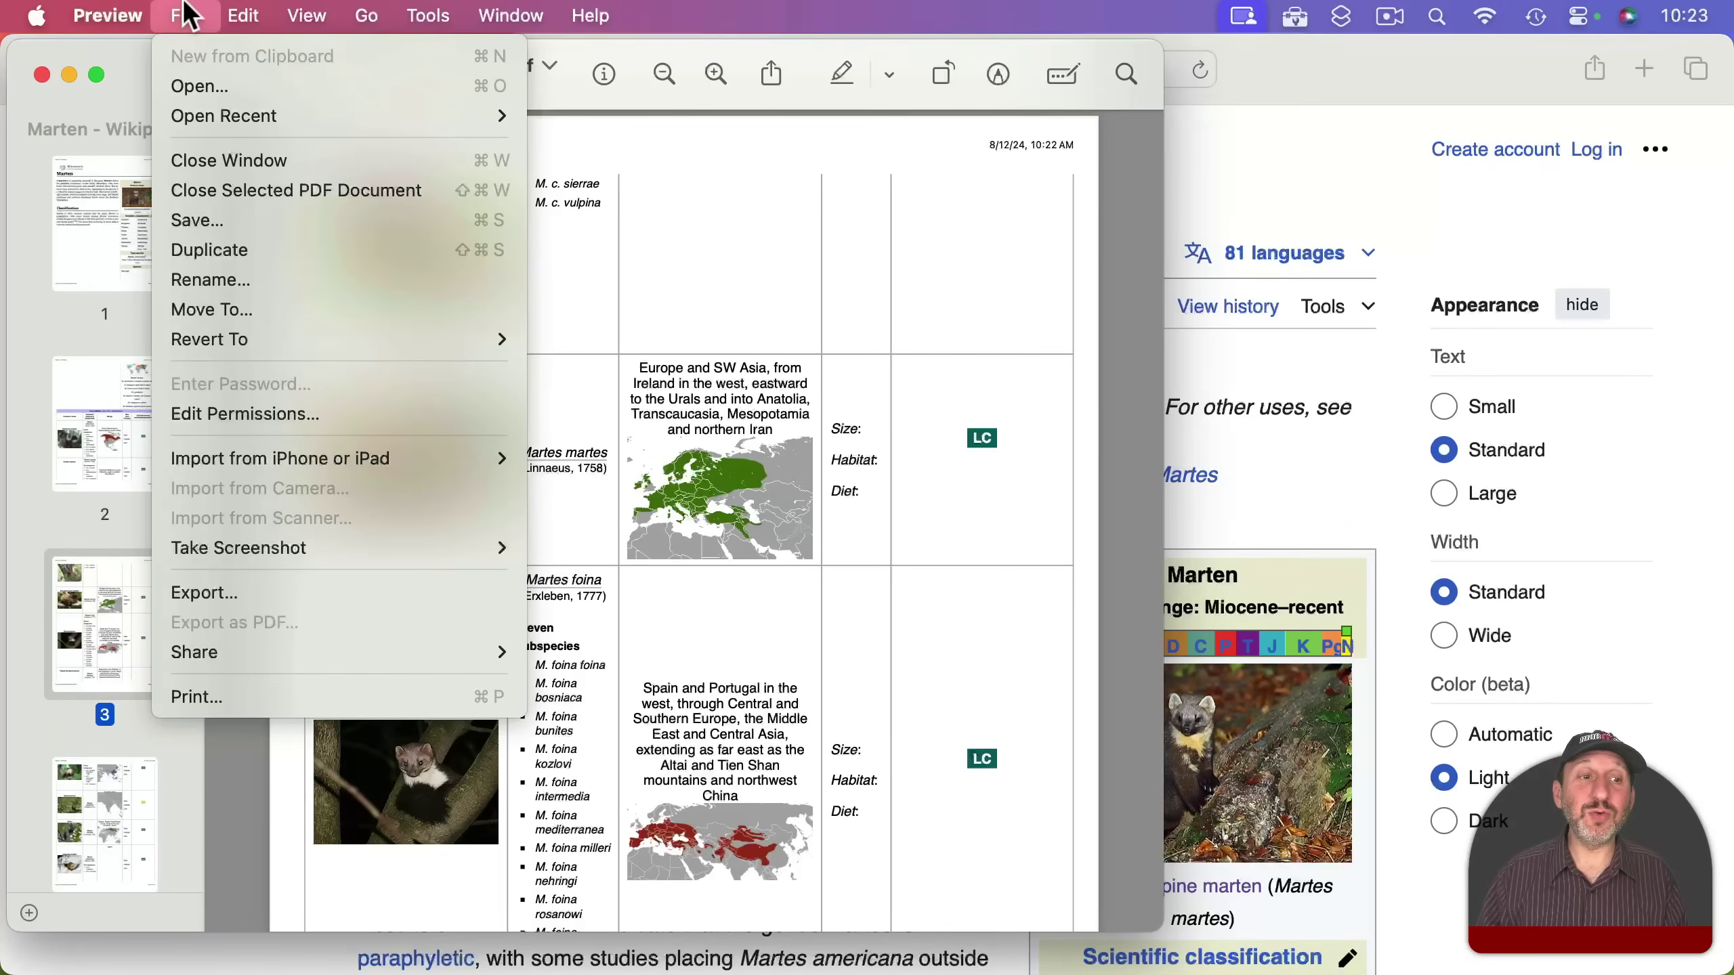
mouse_move(228, 650)
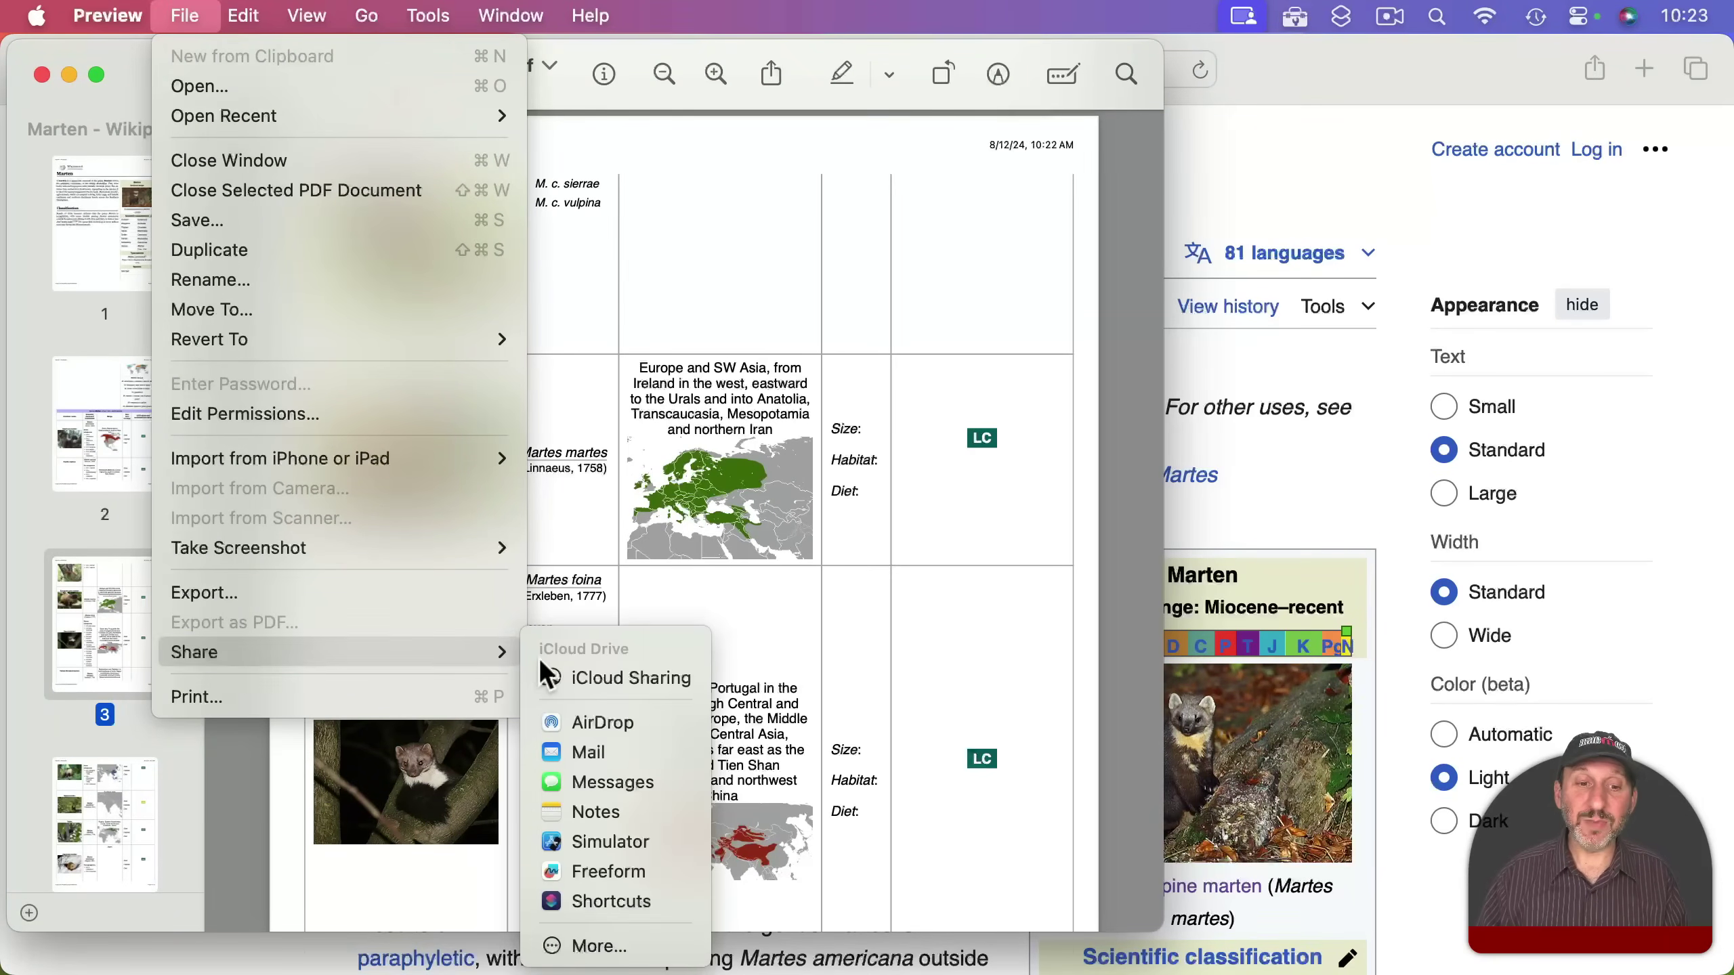
left_click(618, 755)
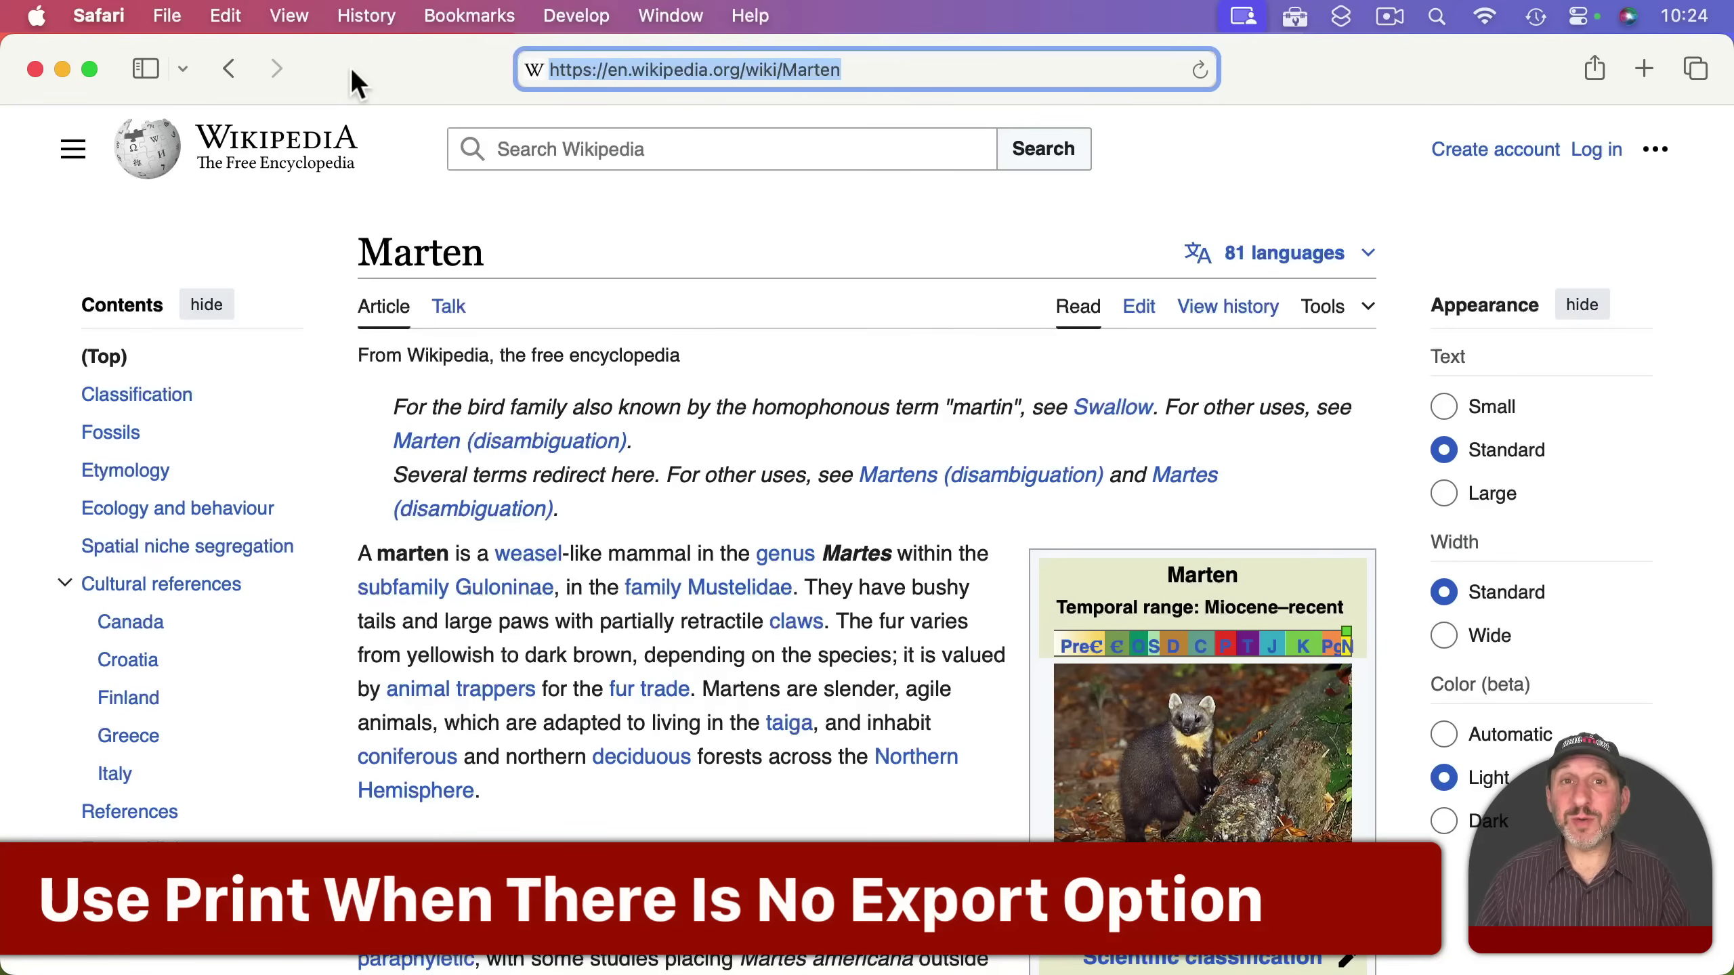
left_click(164, 16)
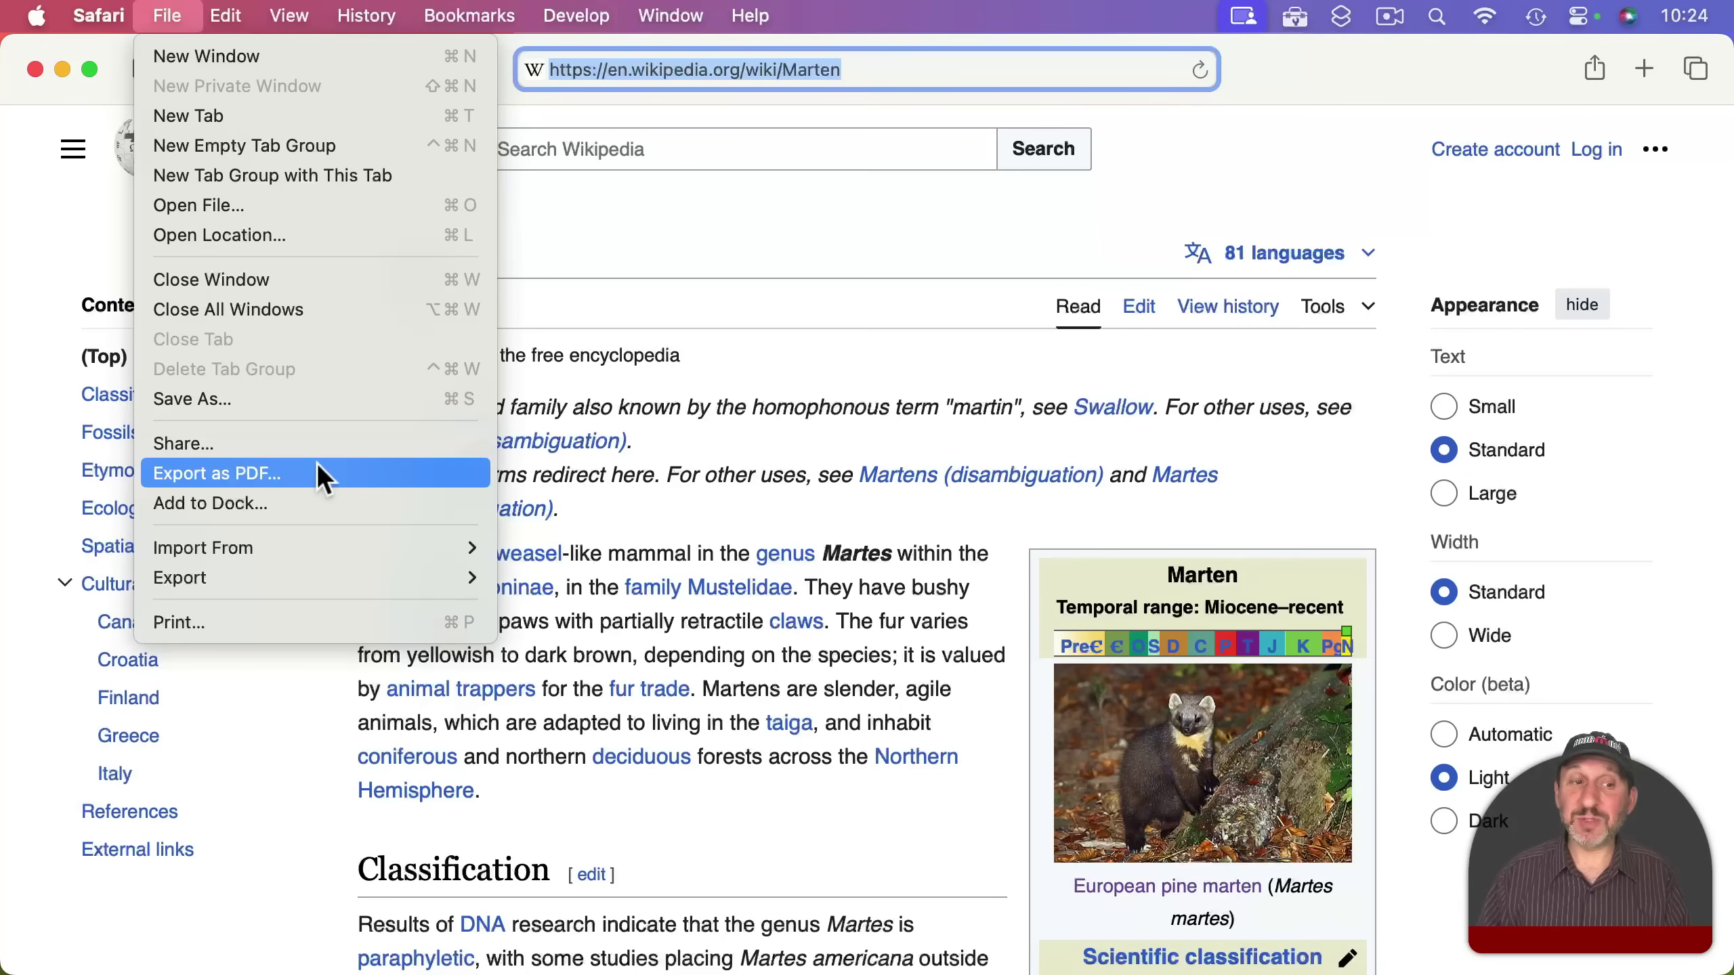
left_click(339, 467)
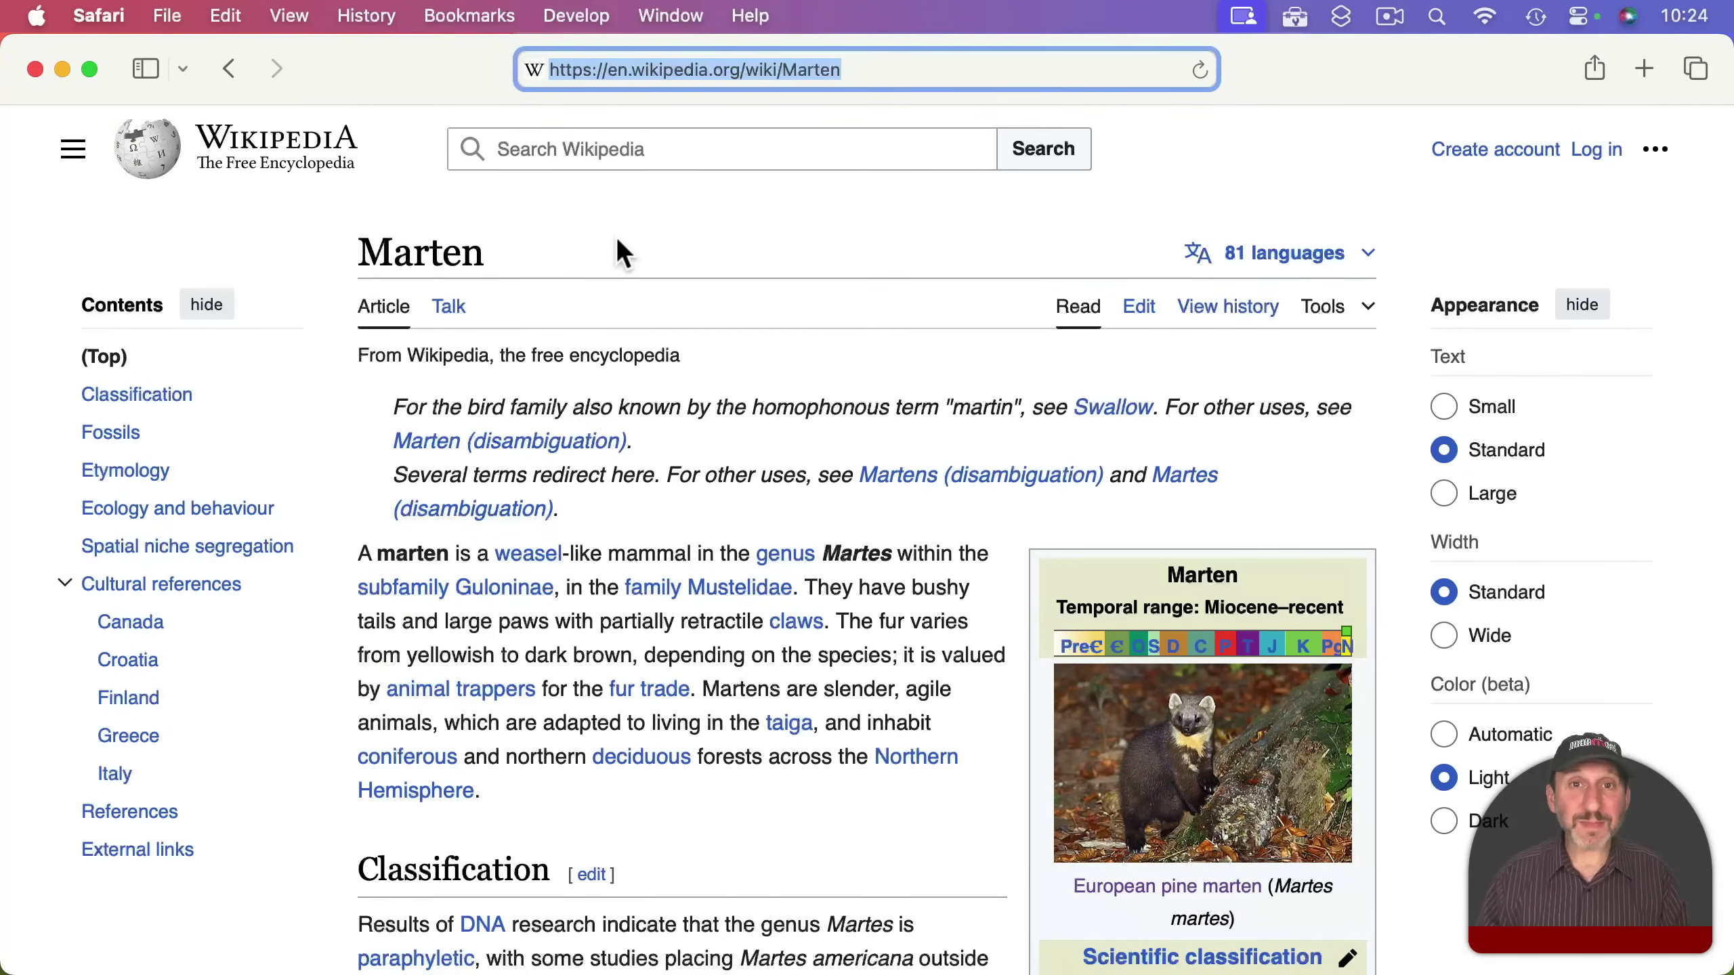
Hide the browser, switch to Reminders, and open the Packing list's print version as a PDF in Preview.
key("super+h")
left_click(820, 921)
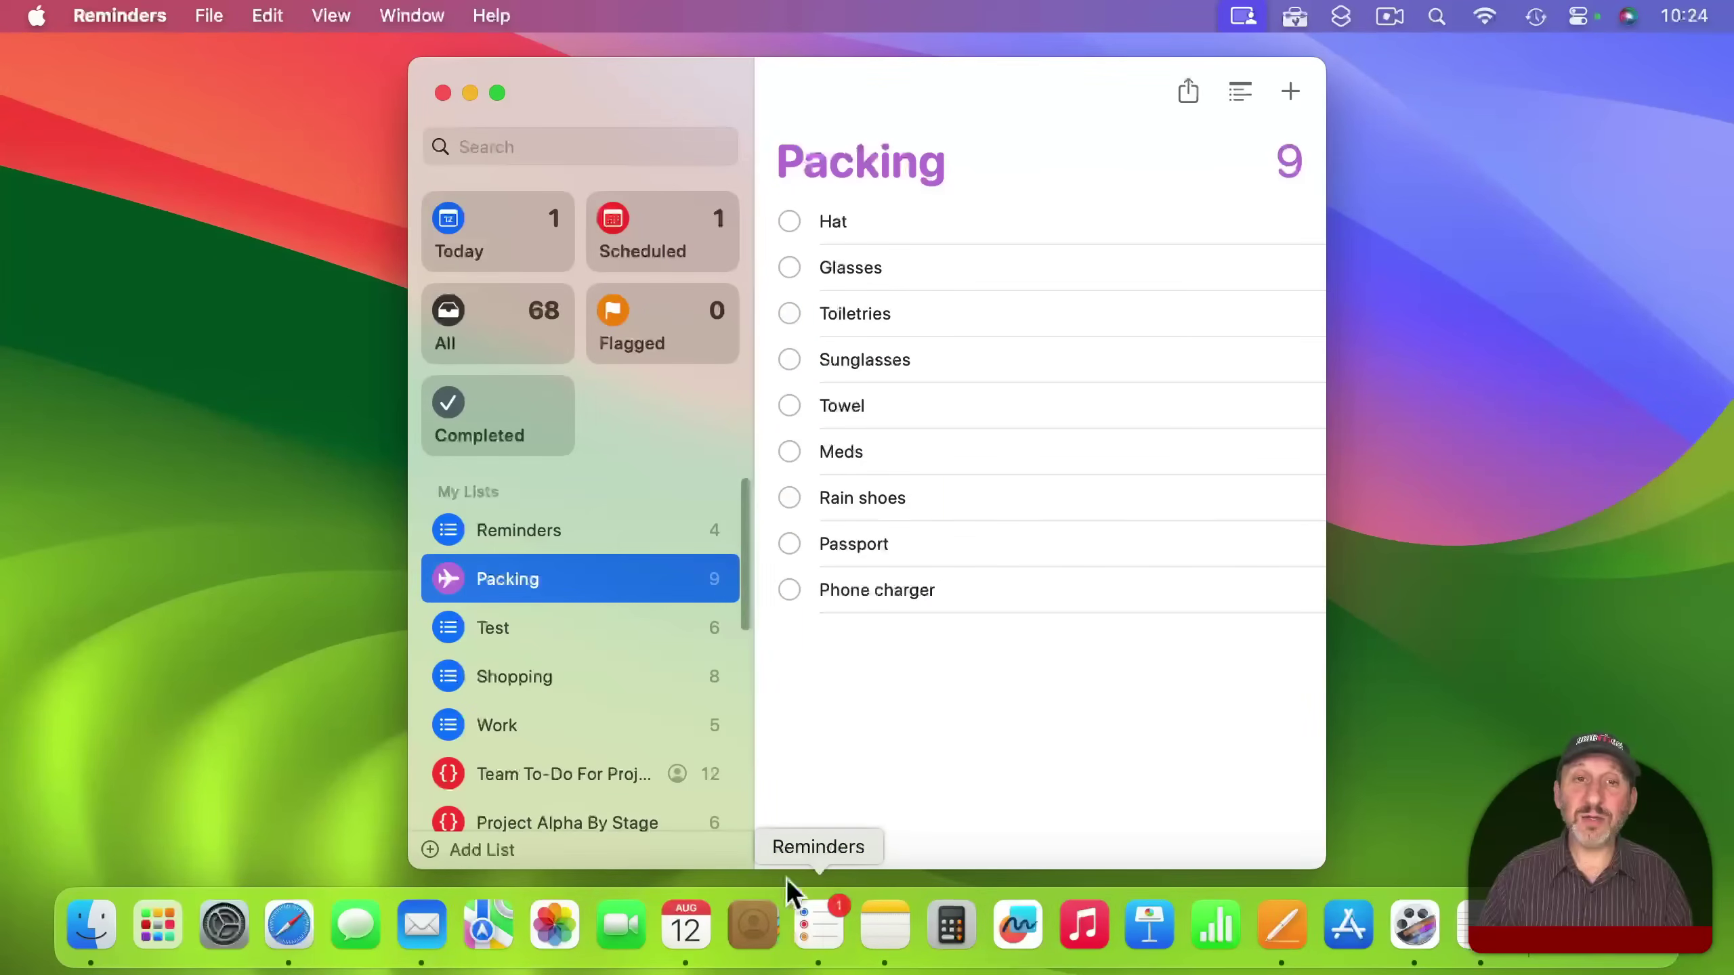
left_click(208, 15)
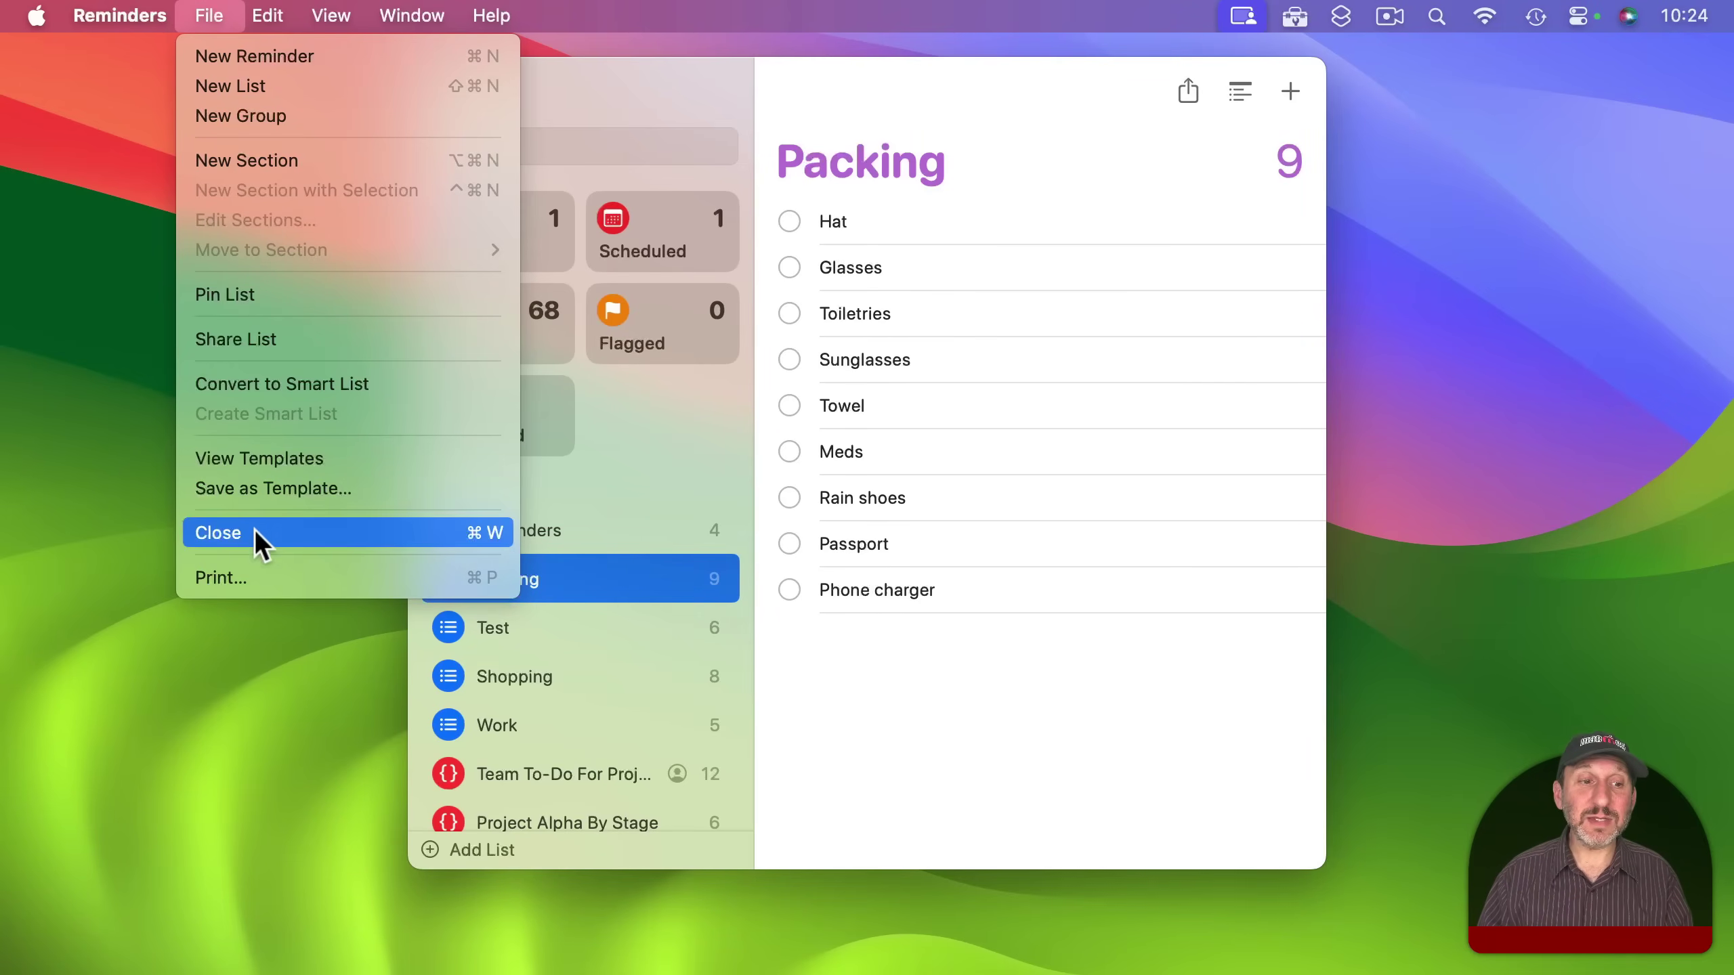
left_click(261, 581)
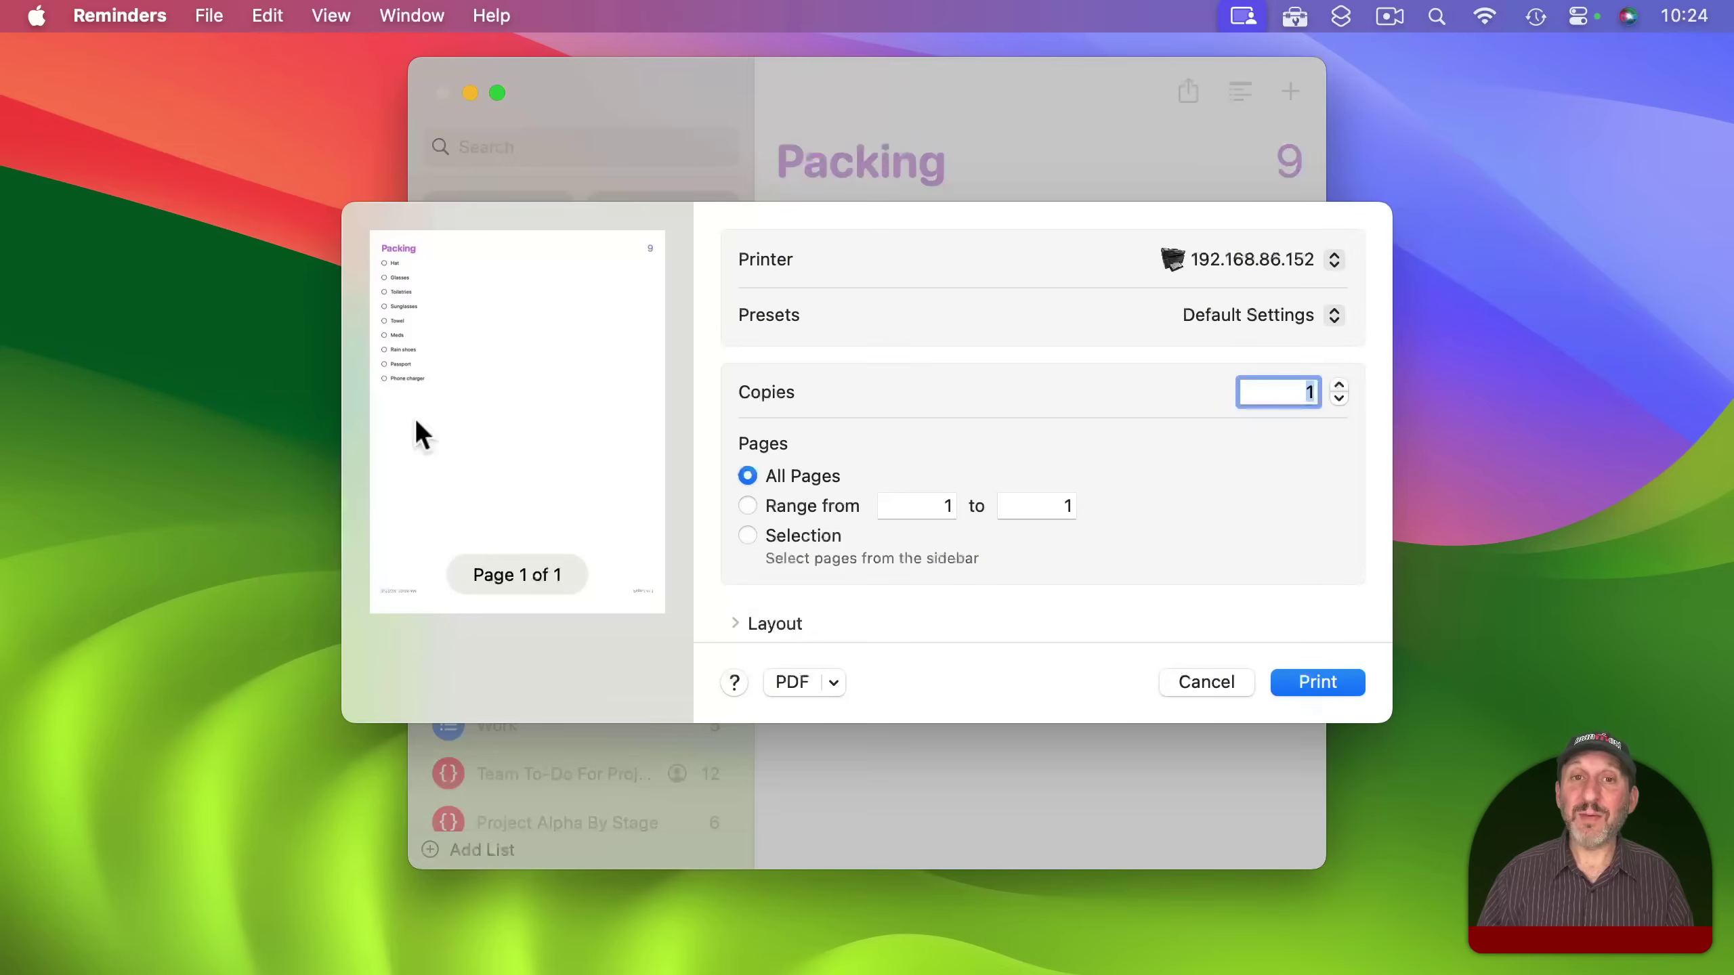
left_click(835, 683)
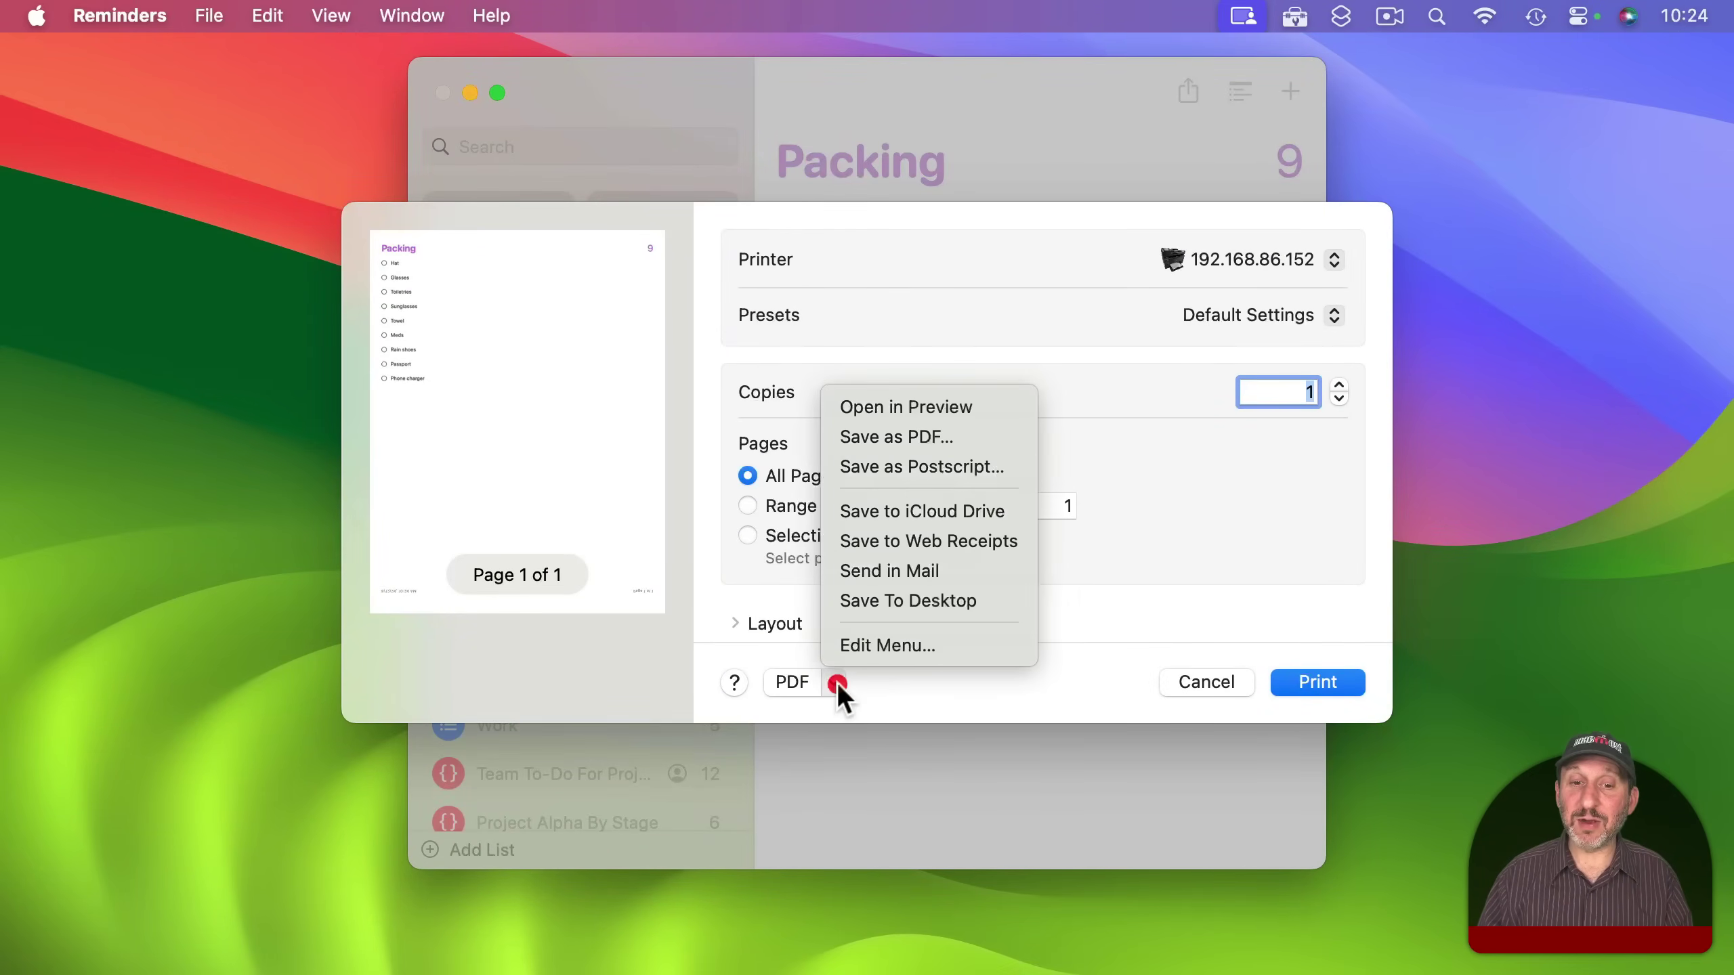
left_click(884, 409)
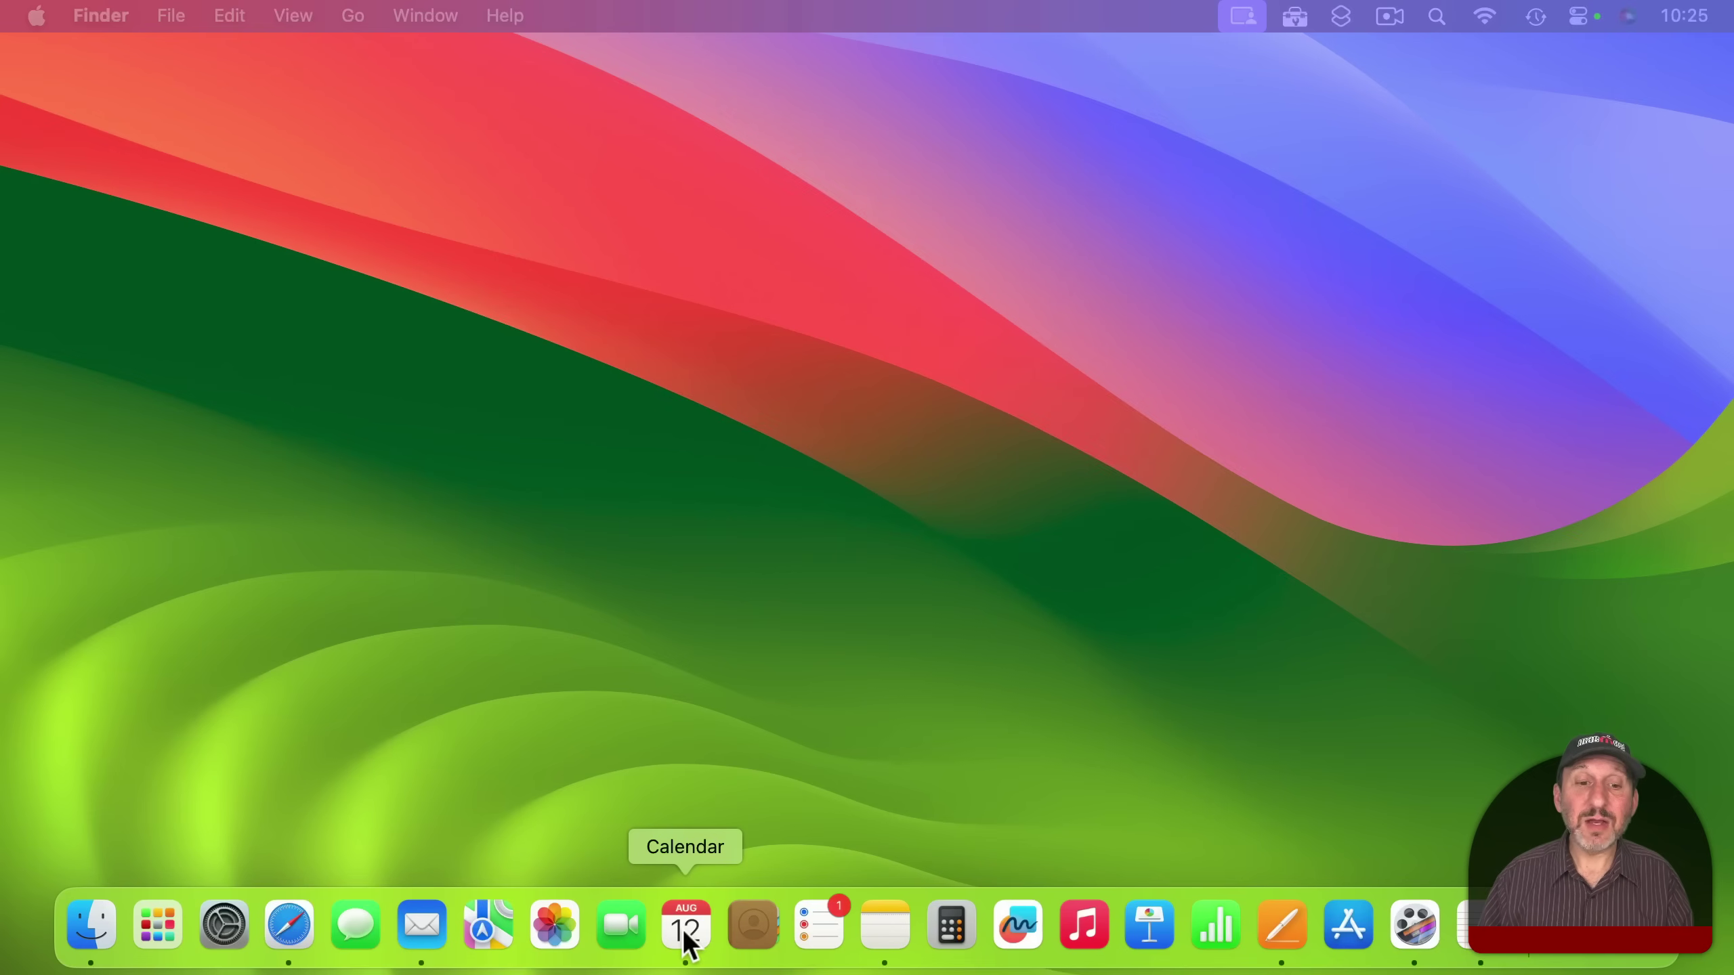
Switch to Calendar and open the August 2024 month view's print version as a PDF in Preview, keeping the US Letter layout.
left_click(685, 923)
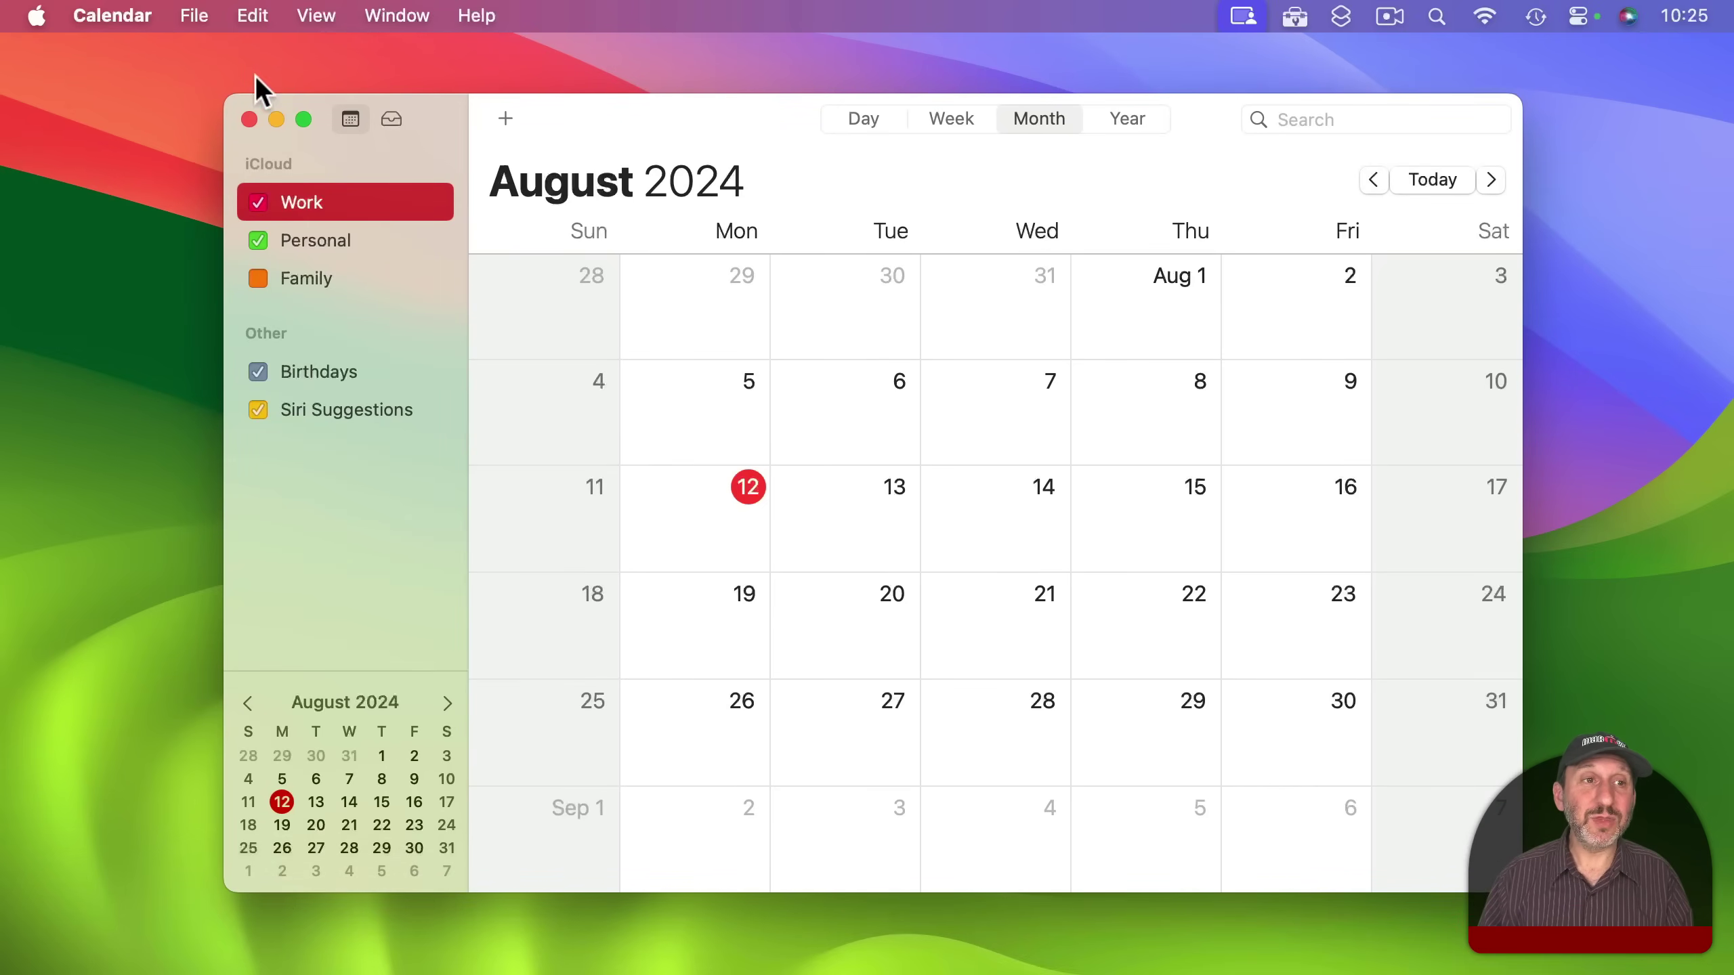
left_click(194, 14)
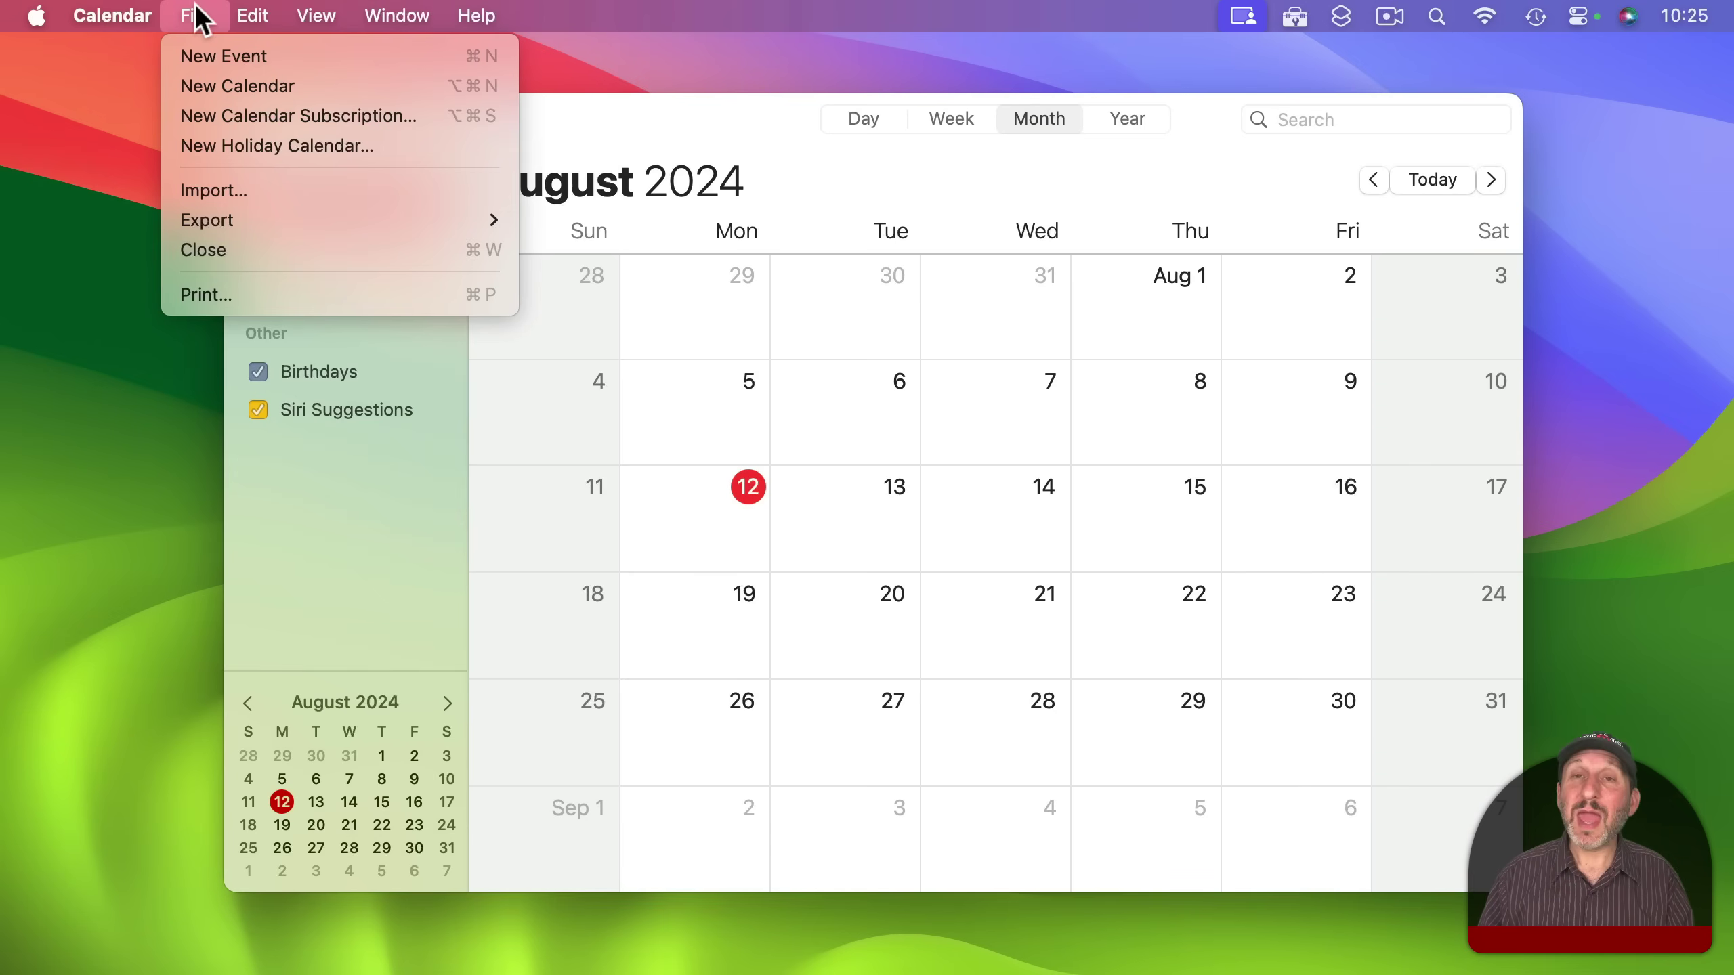
mouse_move(240, 221)
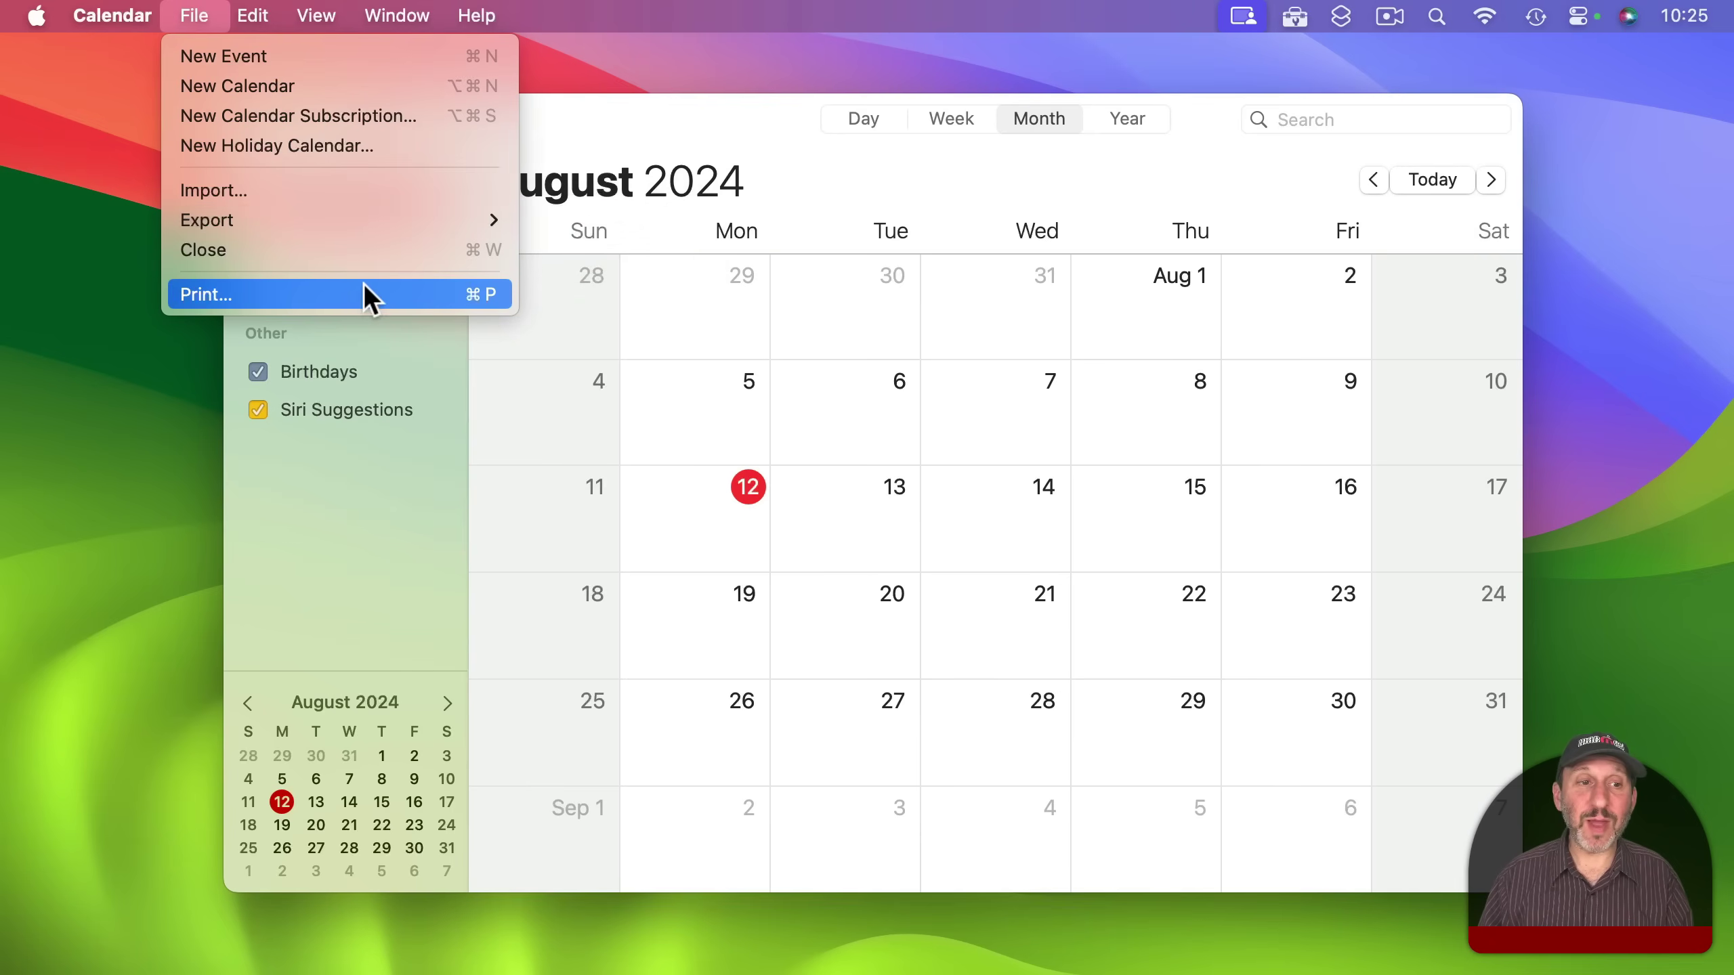
left_click(344, 294)
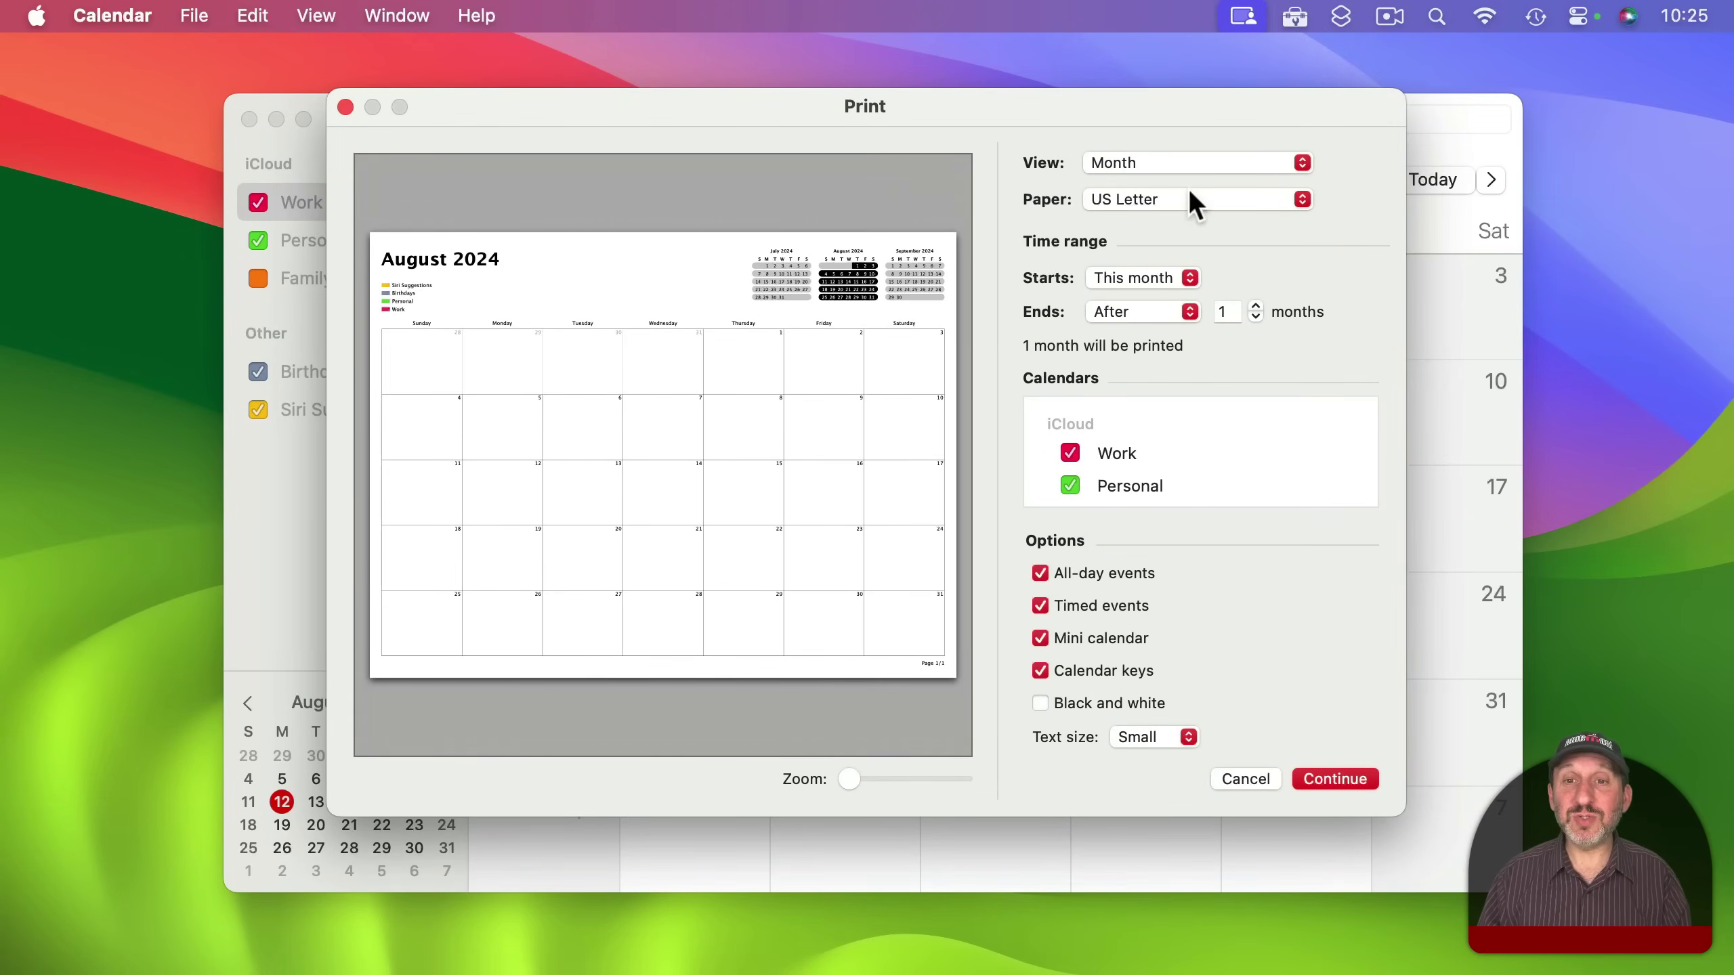
left_click(1334, 778)
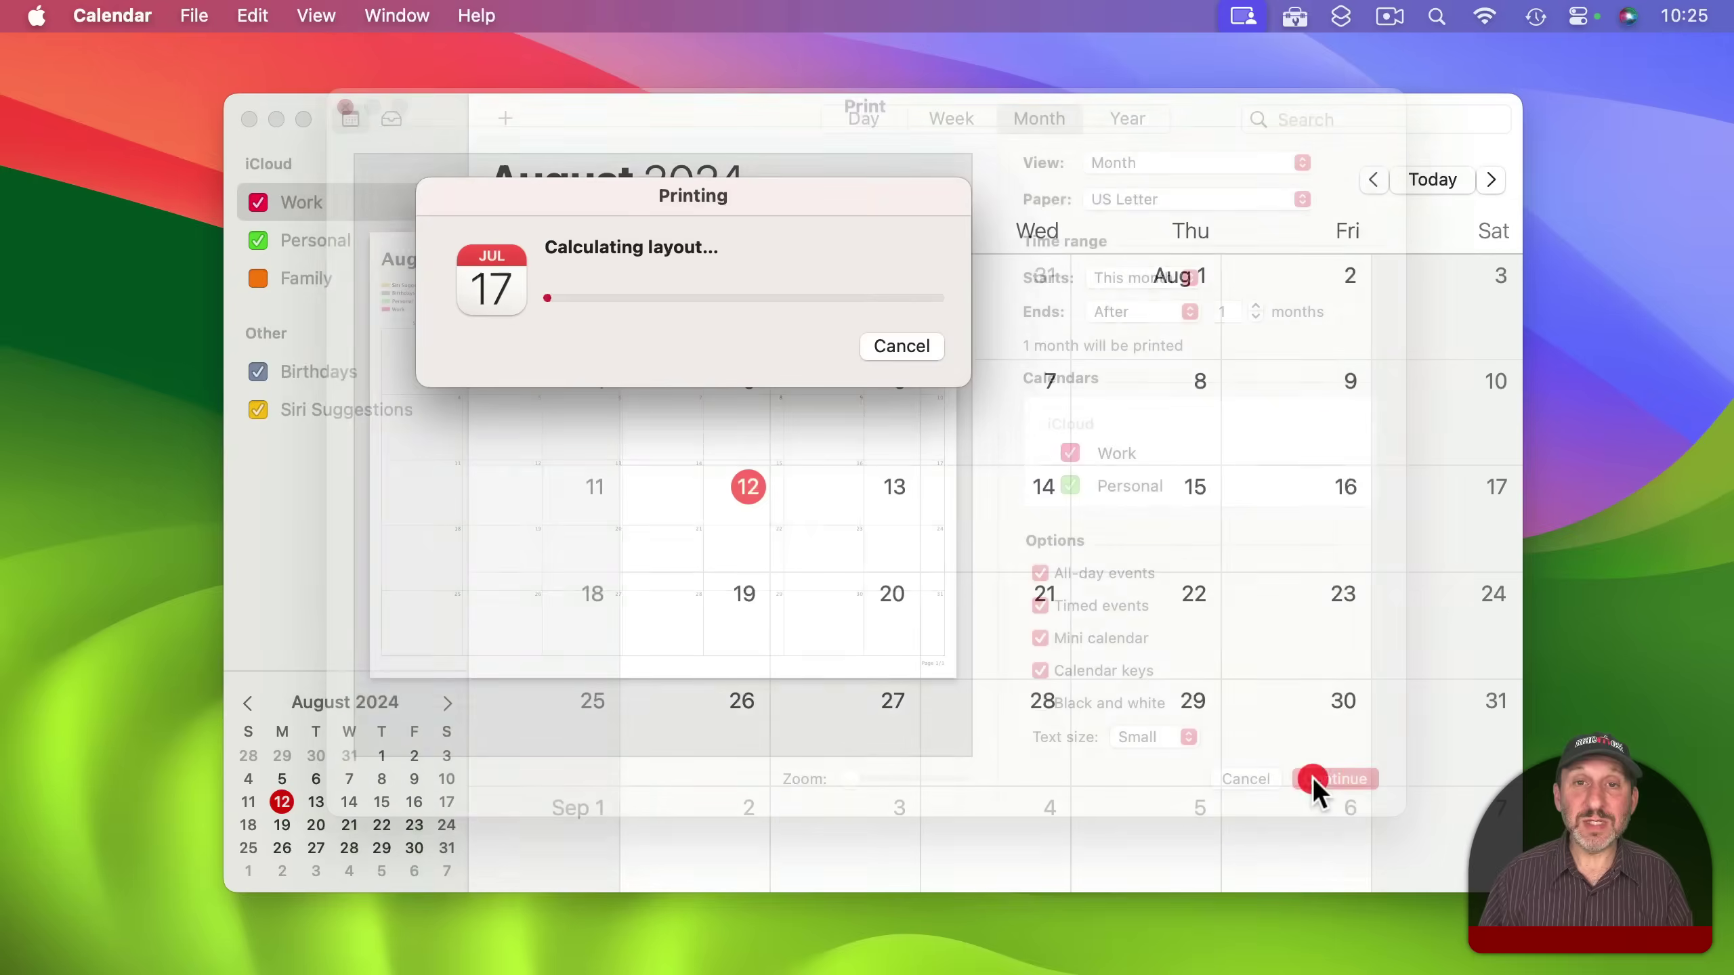
left_click_drag(705, 428, 688, 146)
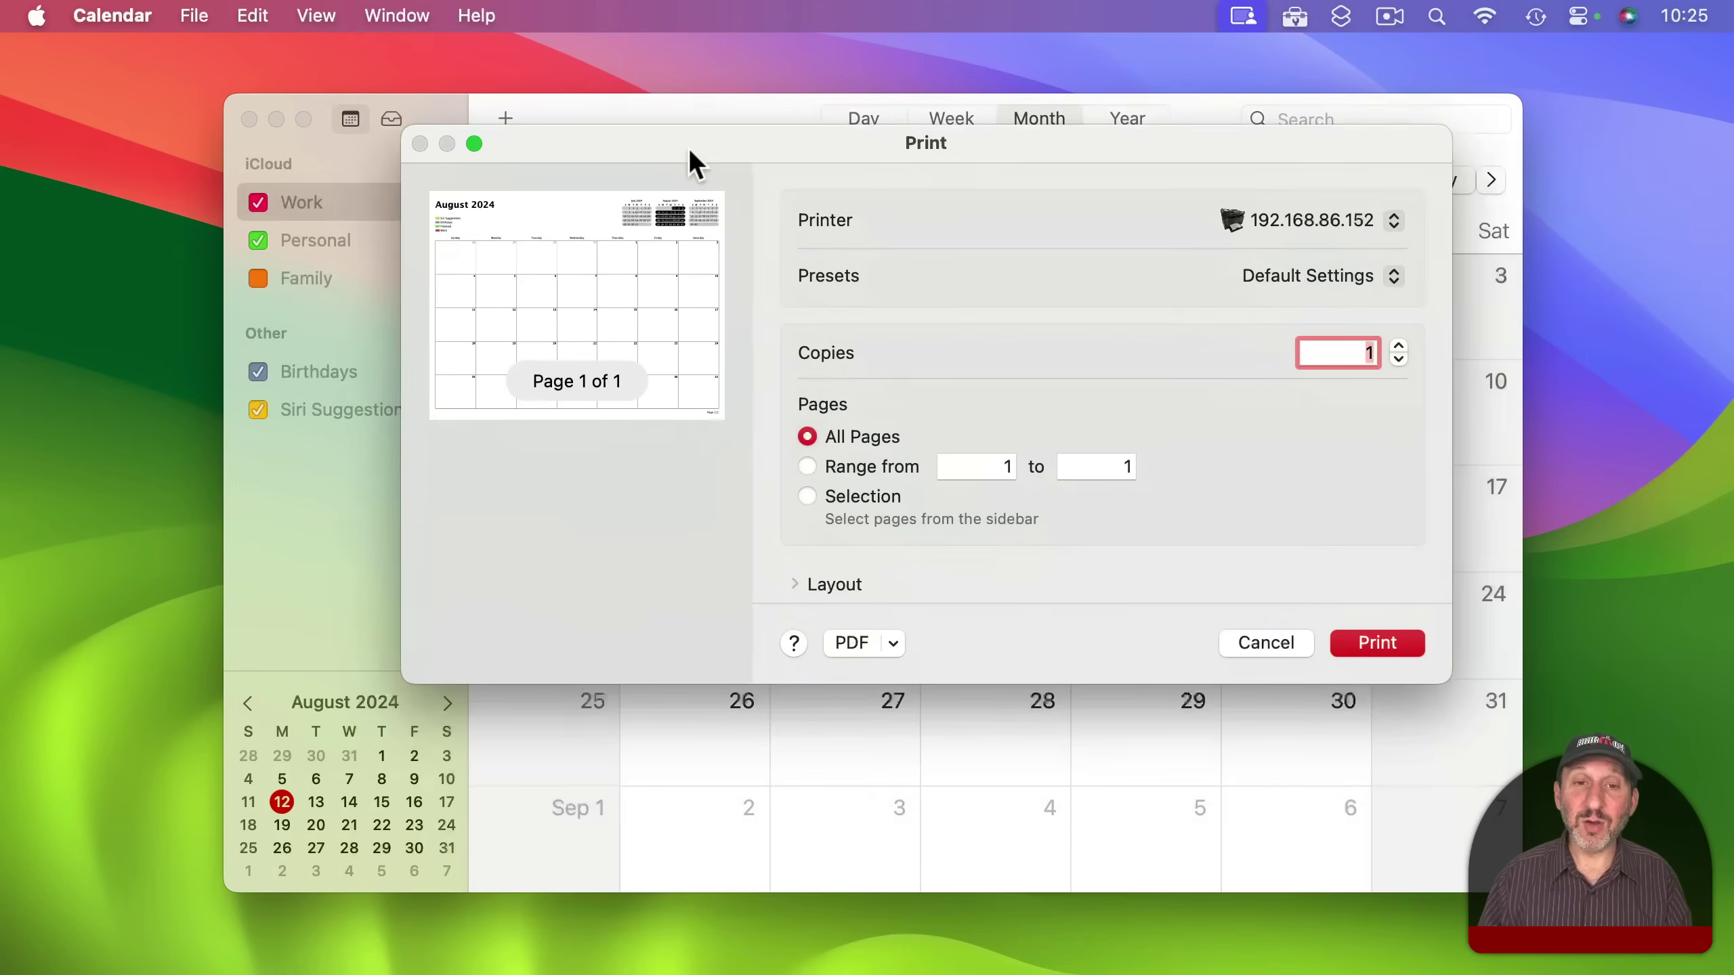
left_click(890, 640)
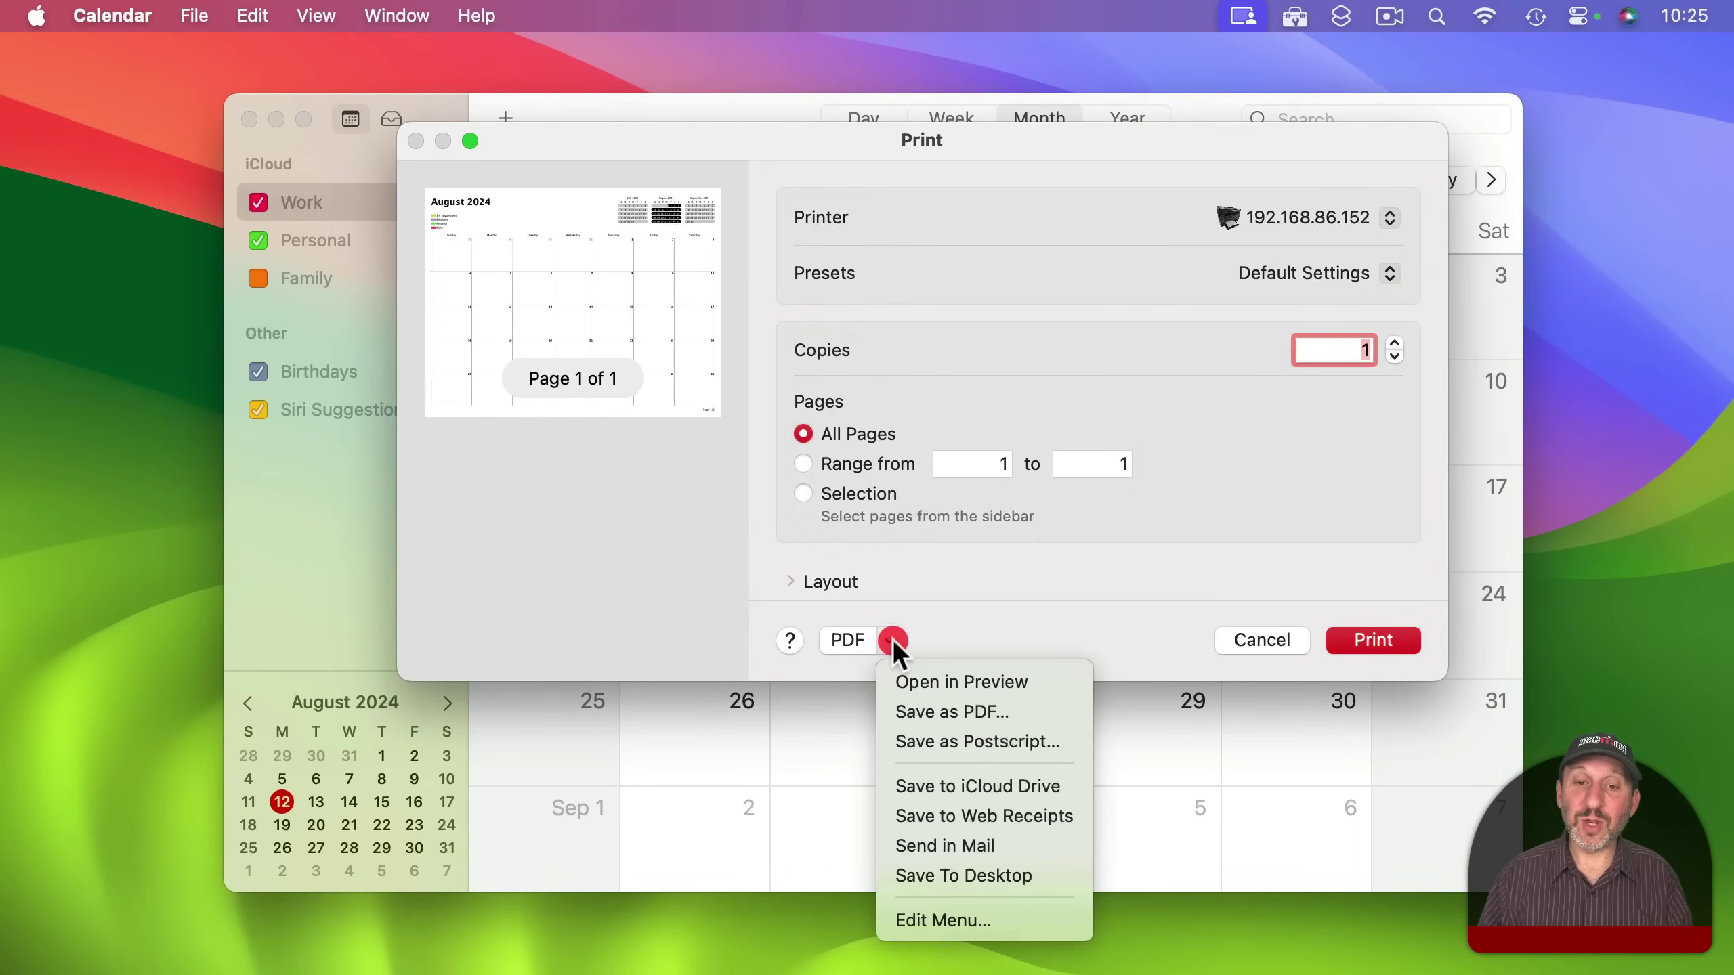
left_click(940, 683)
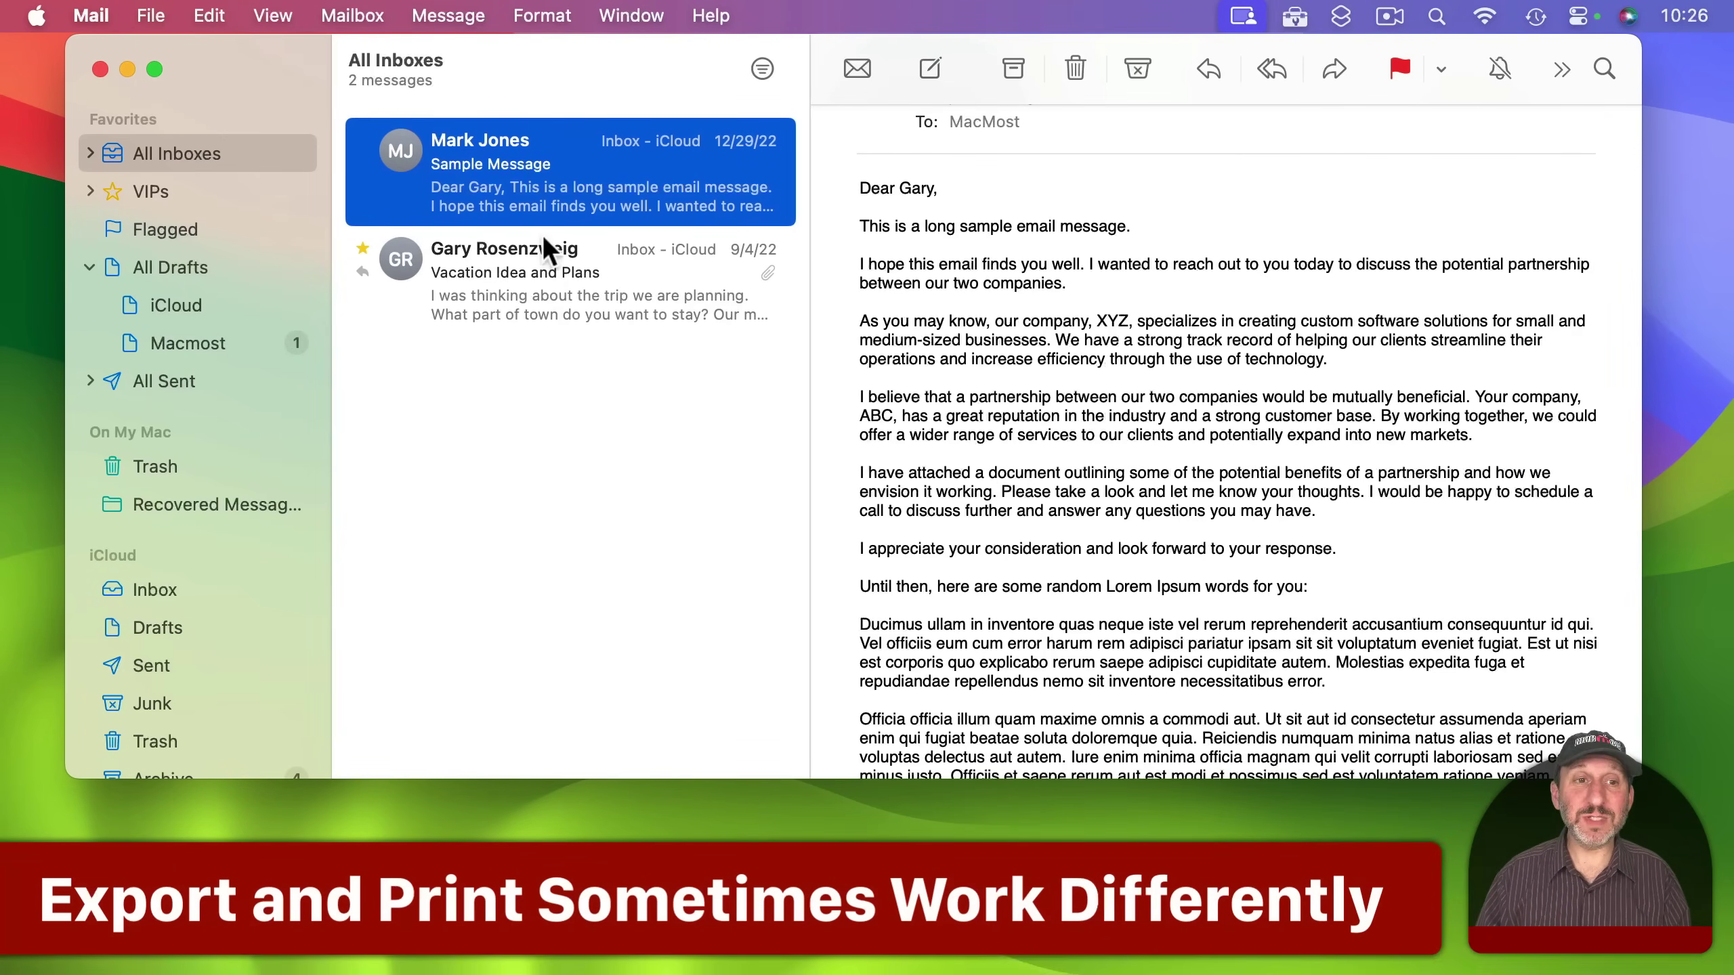
Switch to Mail, select both the Sample Message and Vacation Idea and Plans emails, and export them as PDFs to the iCloud Desktop.
left_click(542, 292, "shift")
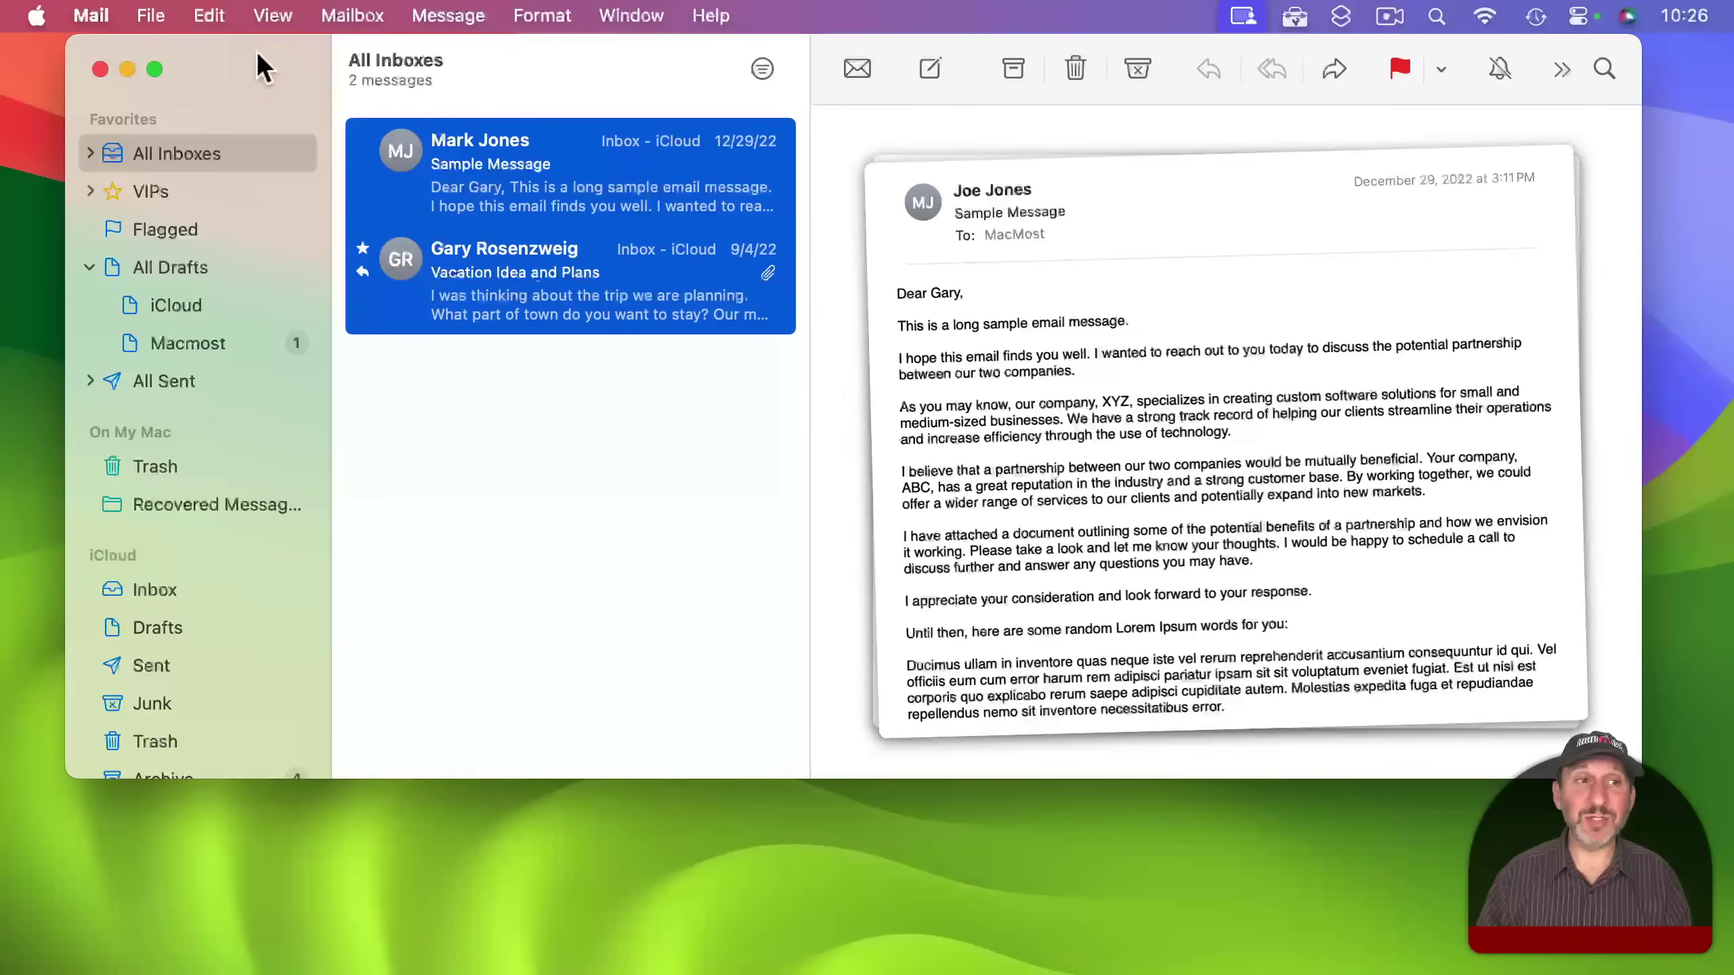
left_click(150, 15)
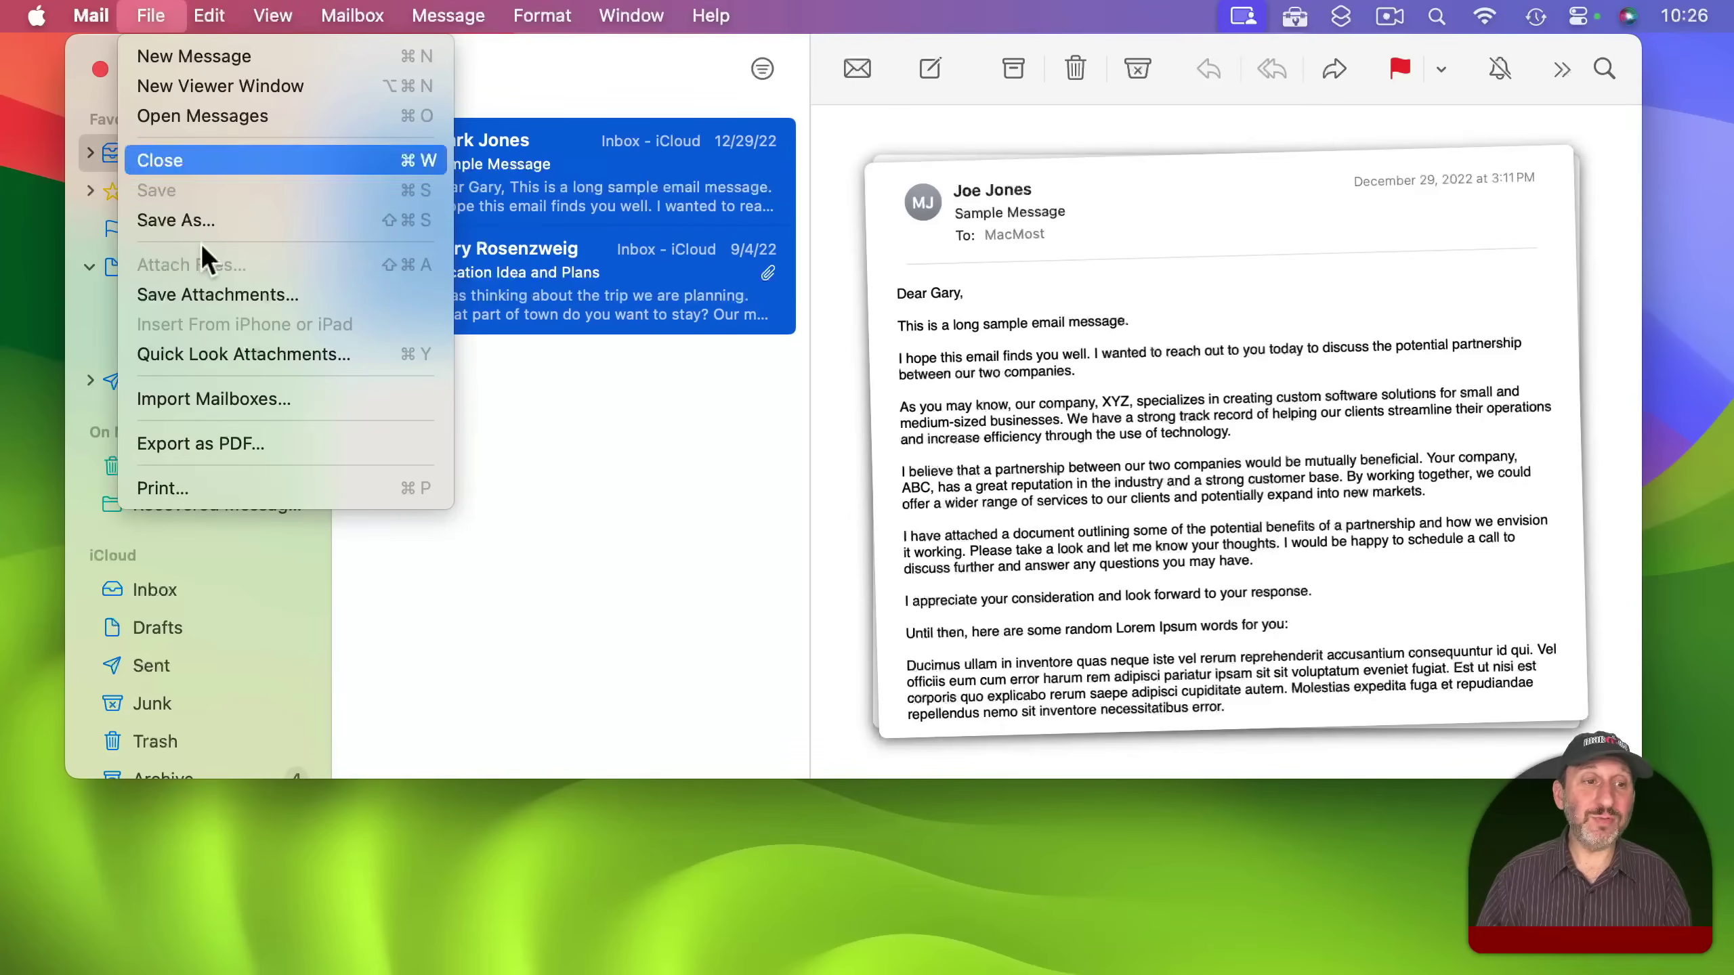
left_click(224, 443)
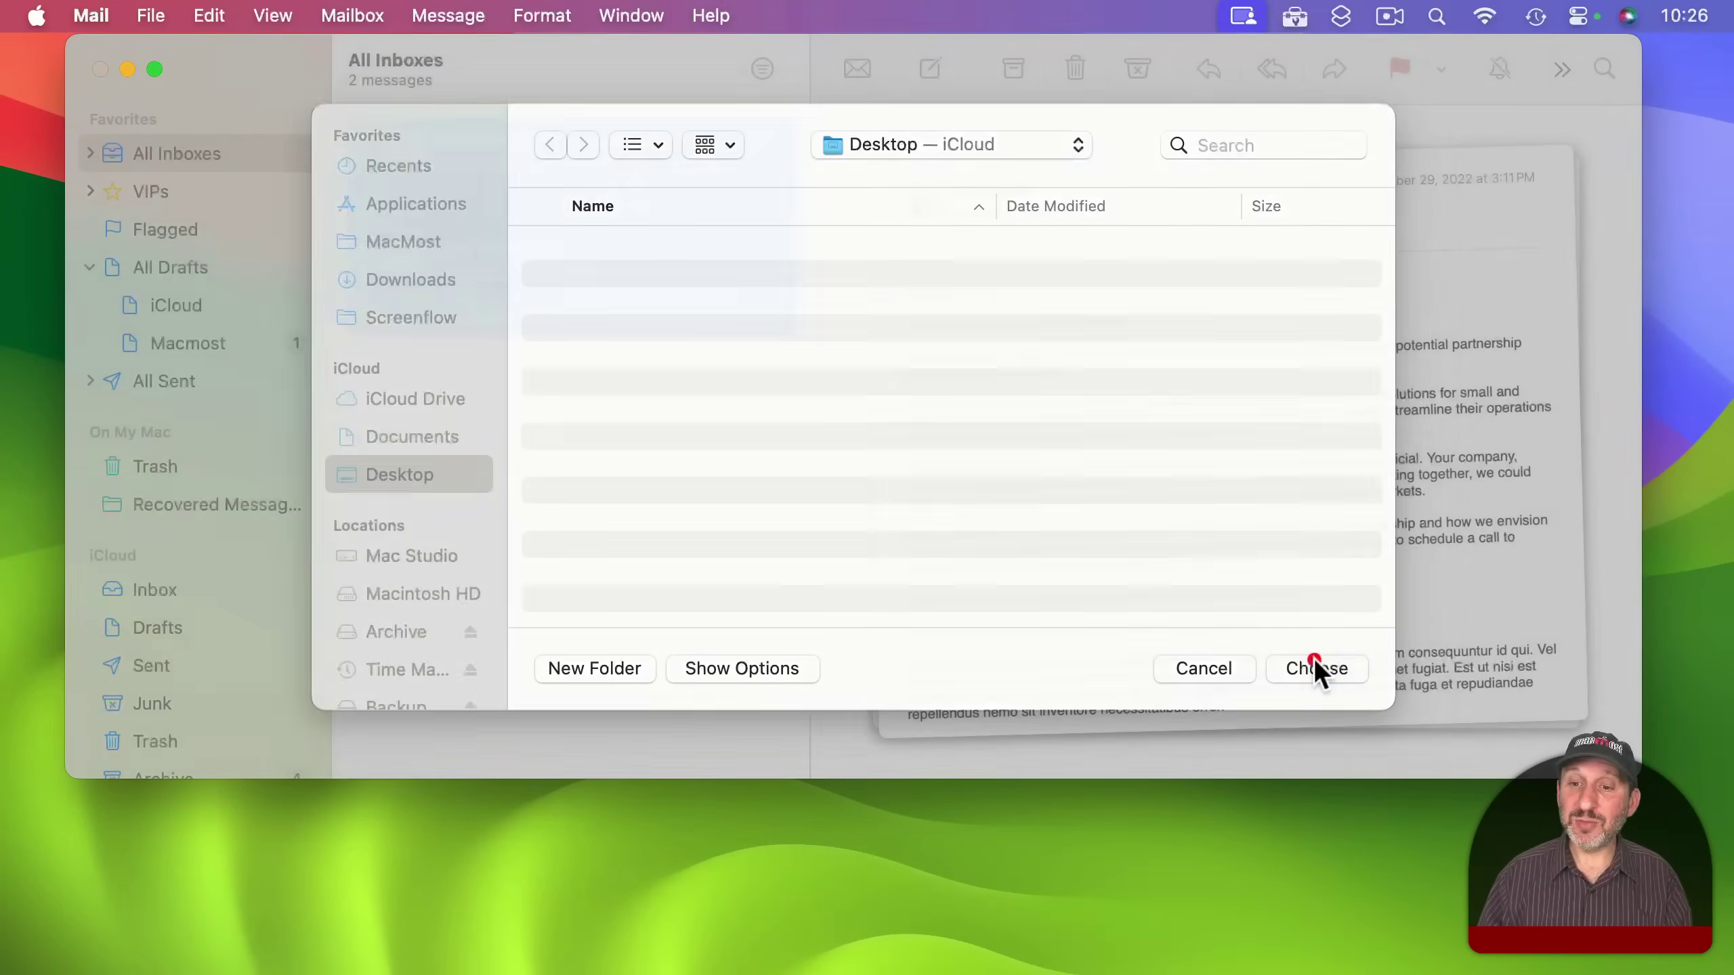
left_click(1315, 667)
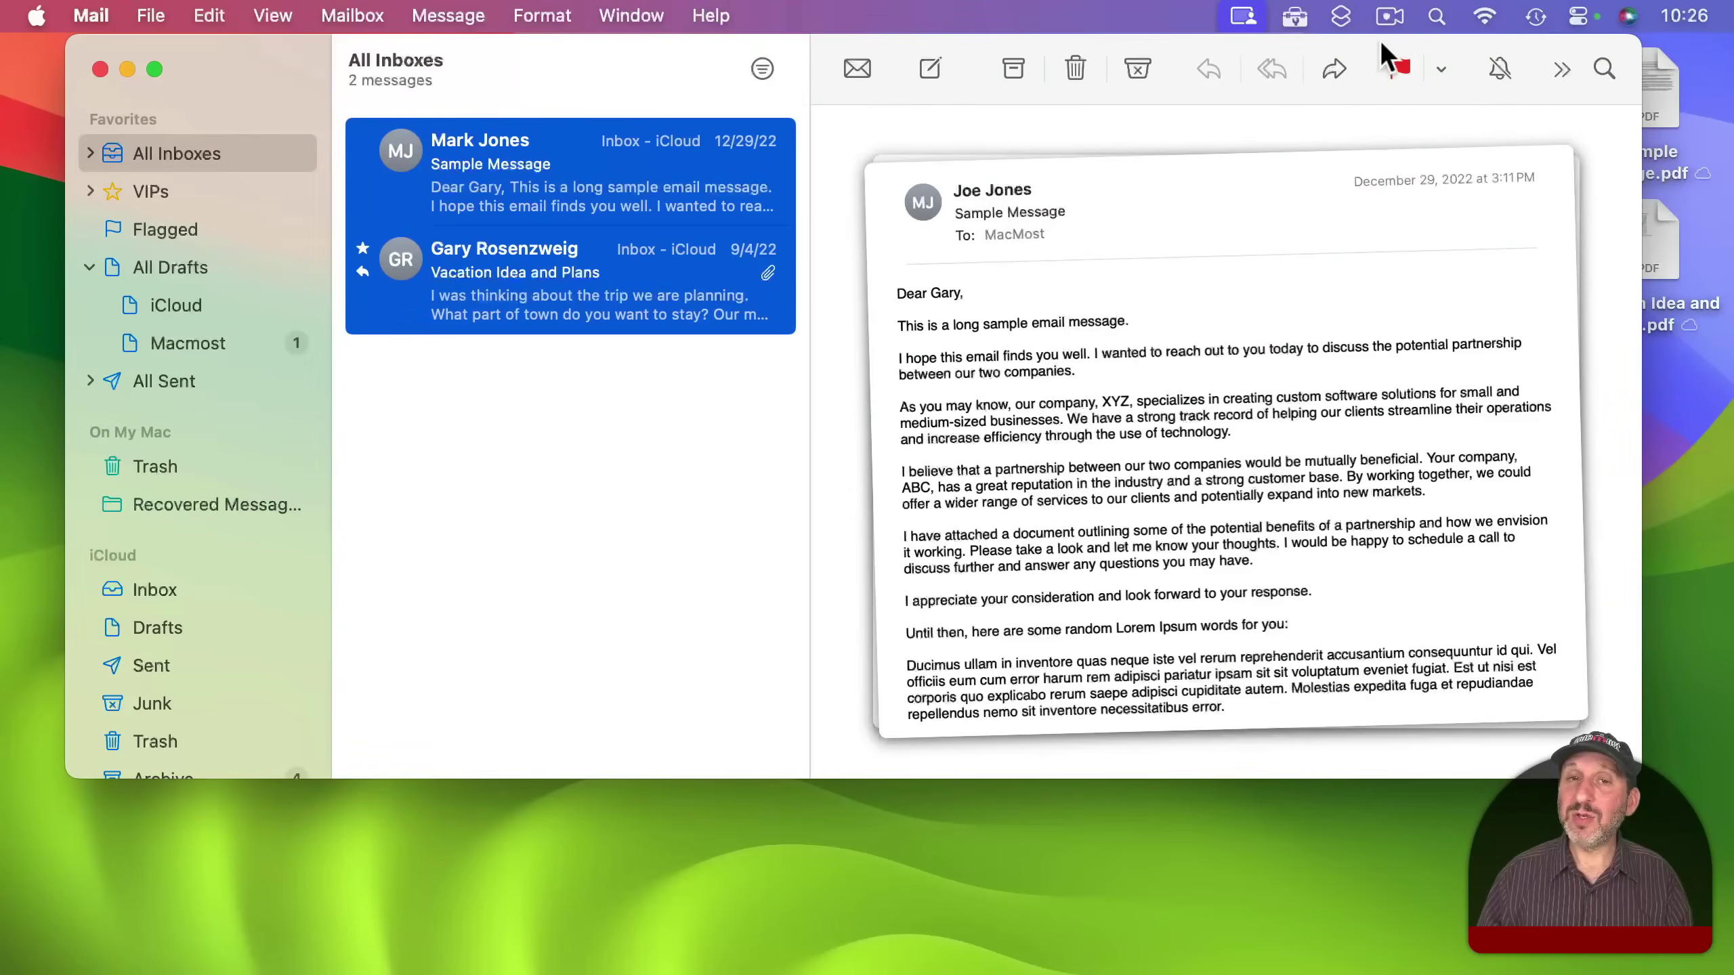
left_click(1661, 72)
left_click(1655, 215)
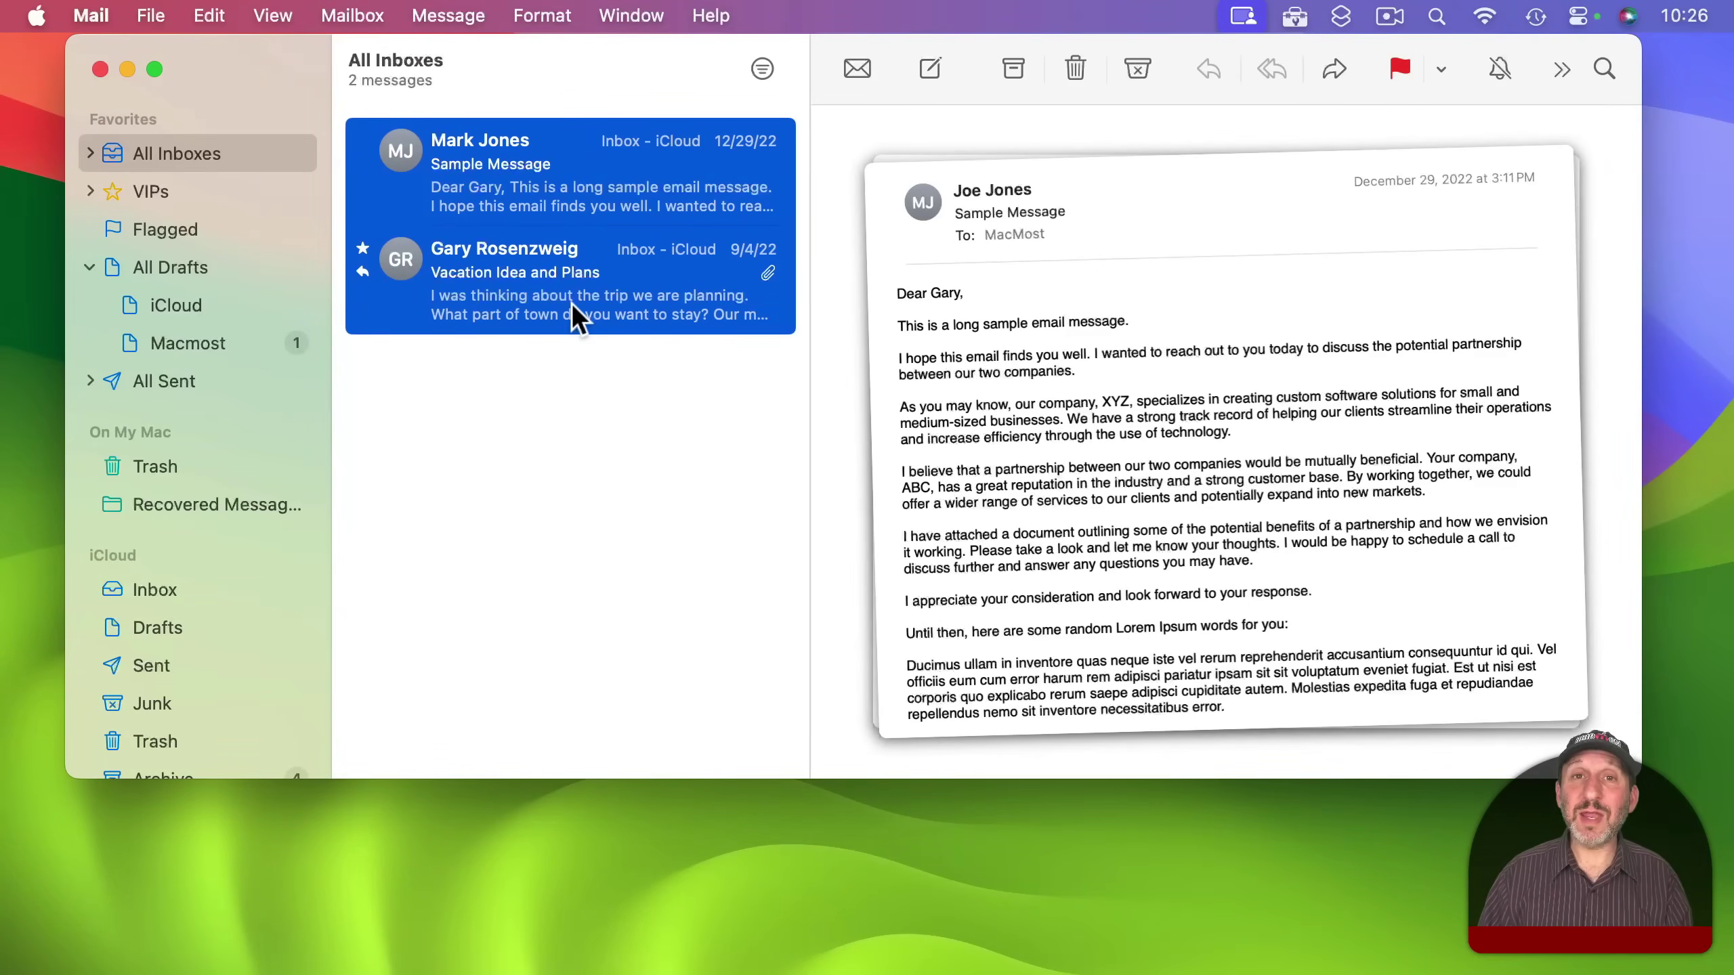
Open the print version of both selected emails as one PDF in Preview and view its two pages.
left_click(162, 13)
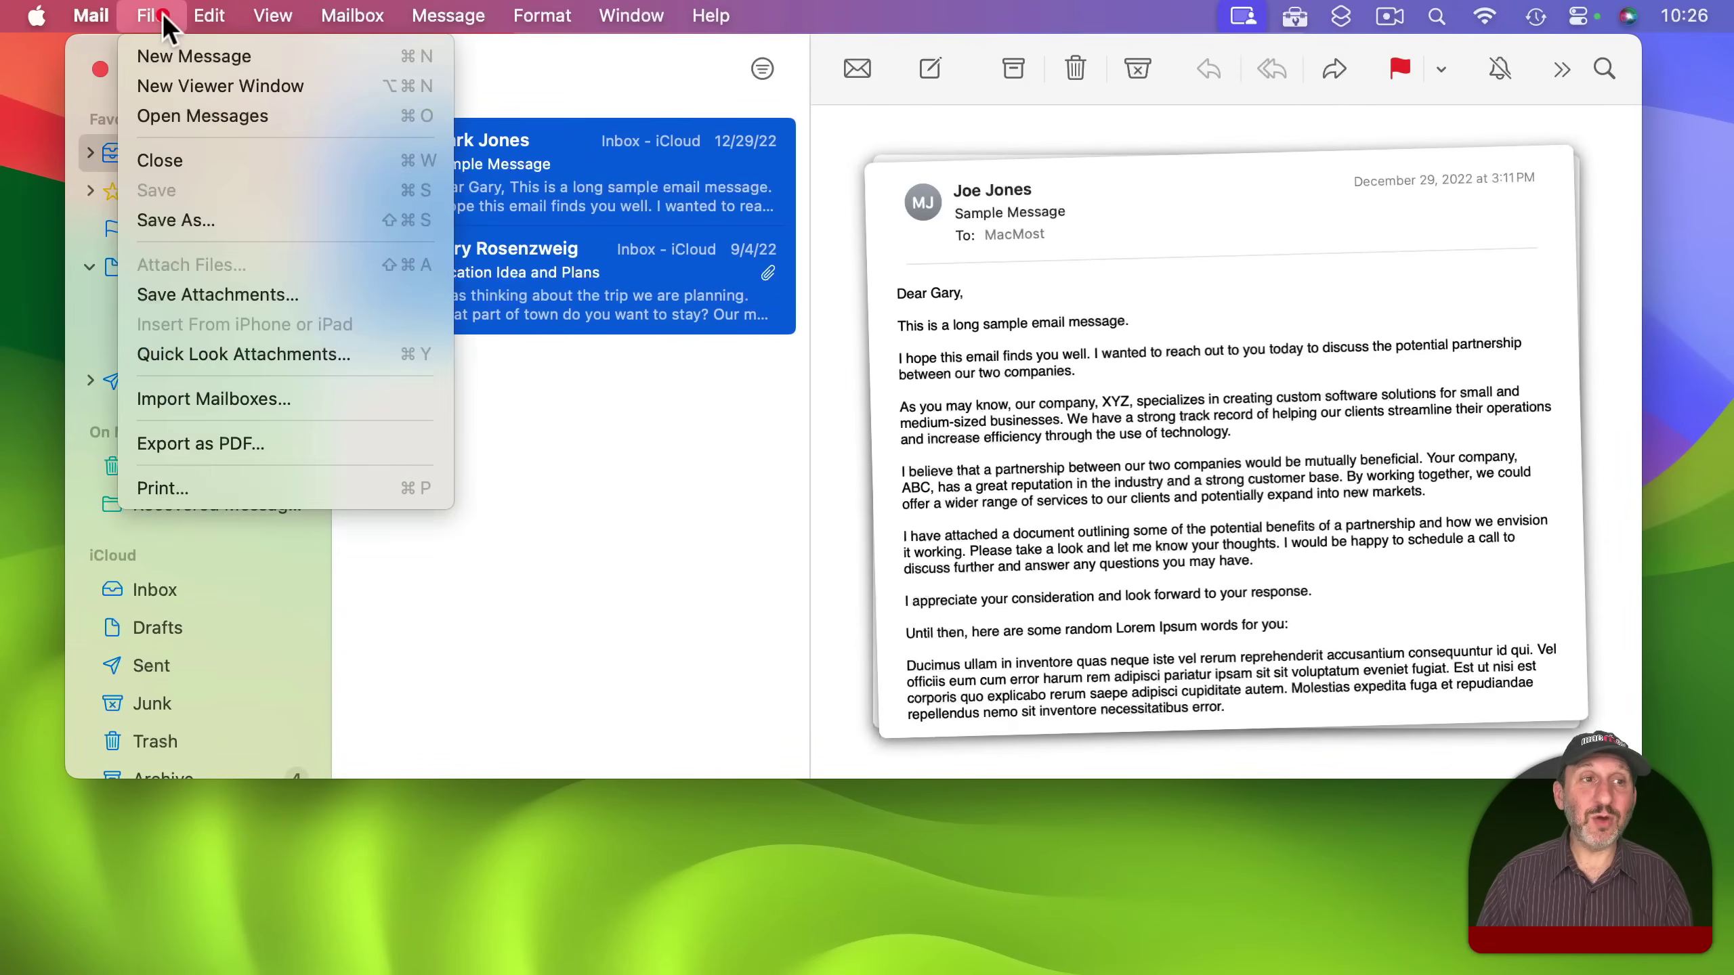
left_click(225, 482)
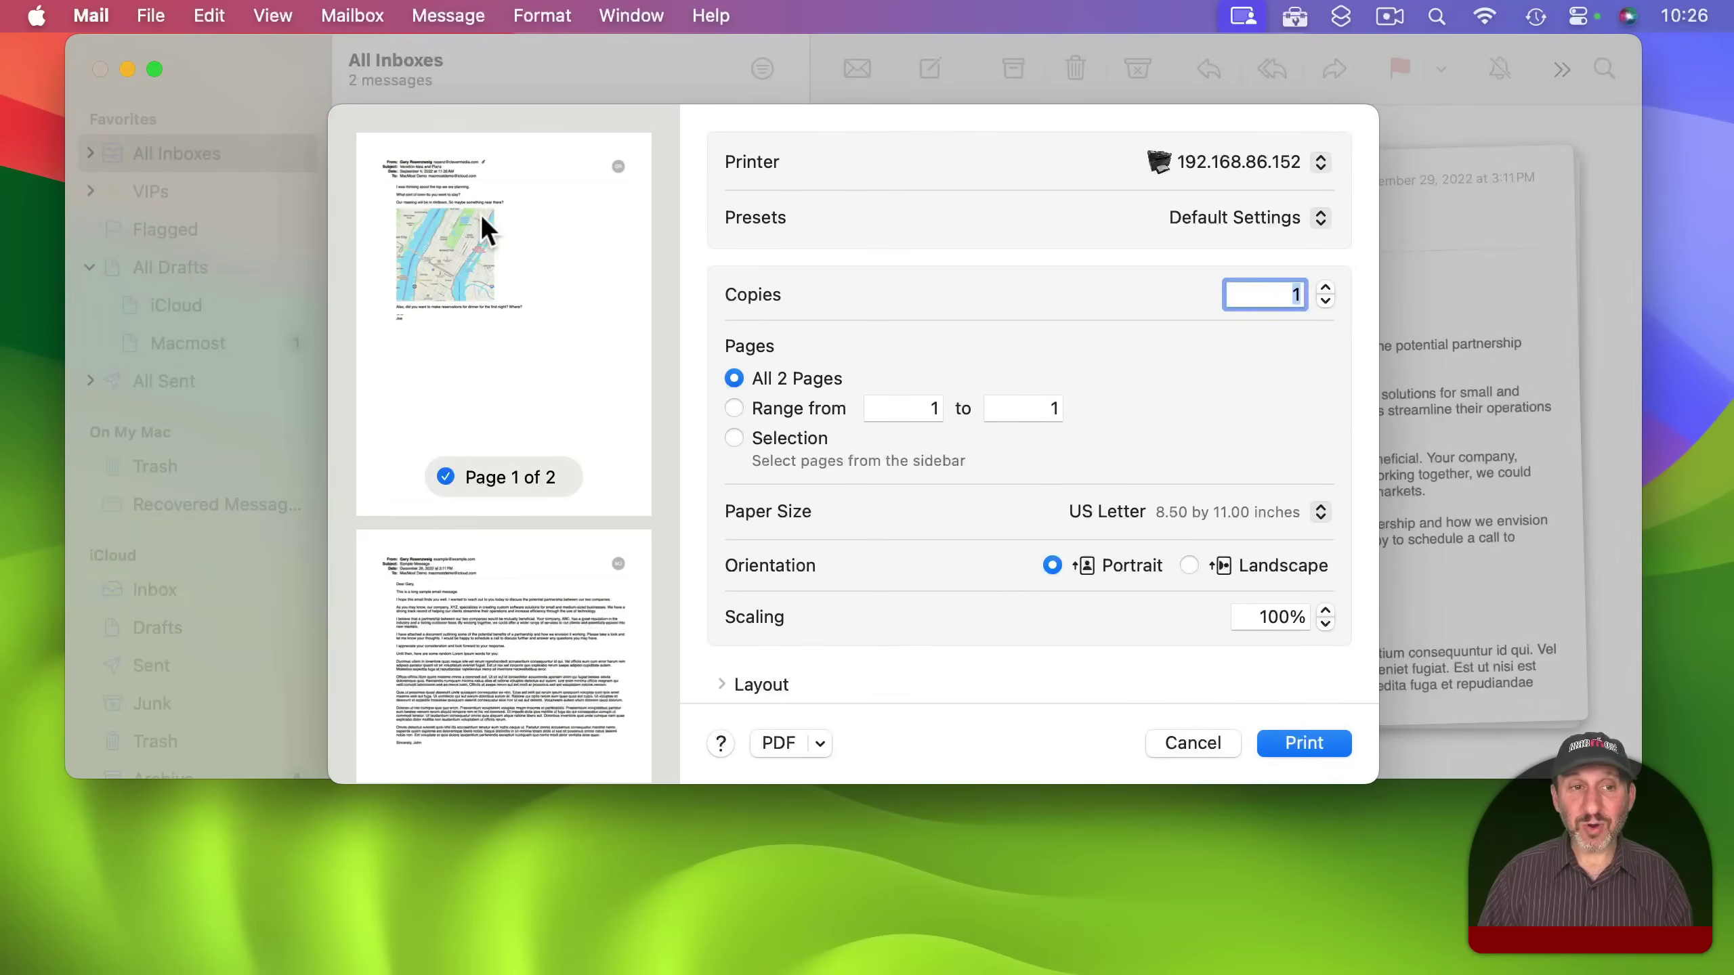
scroll(487, 412, "down", 5)
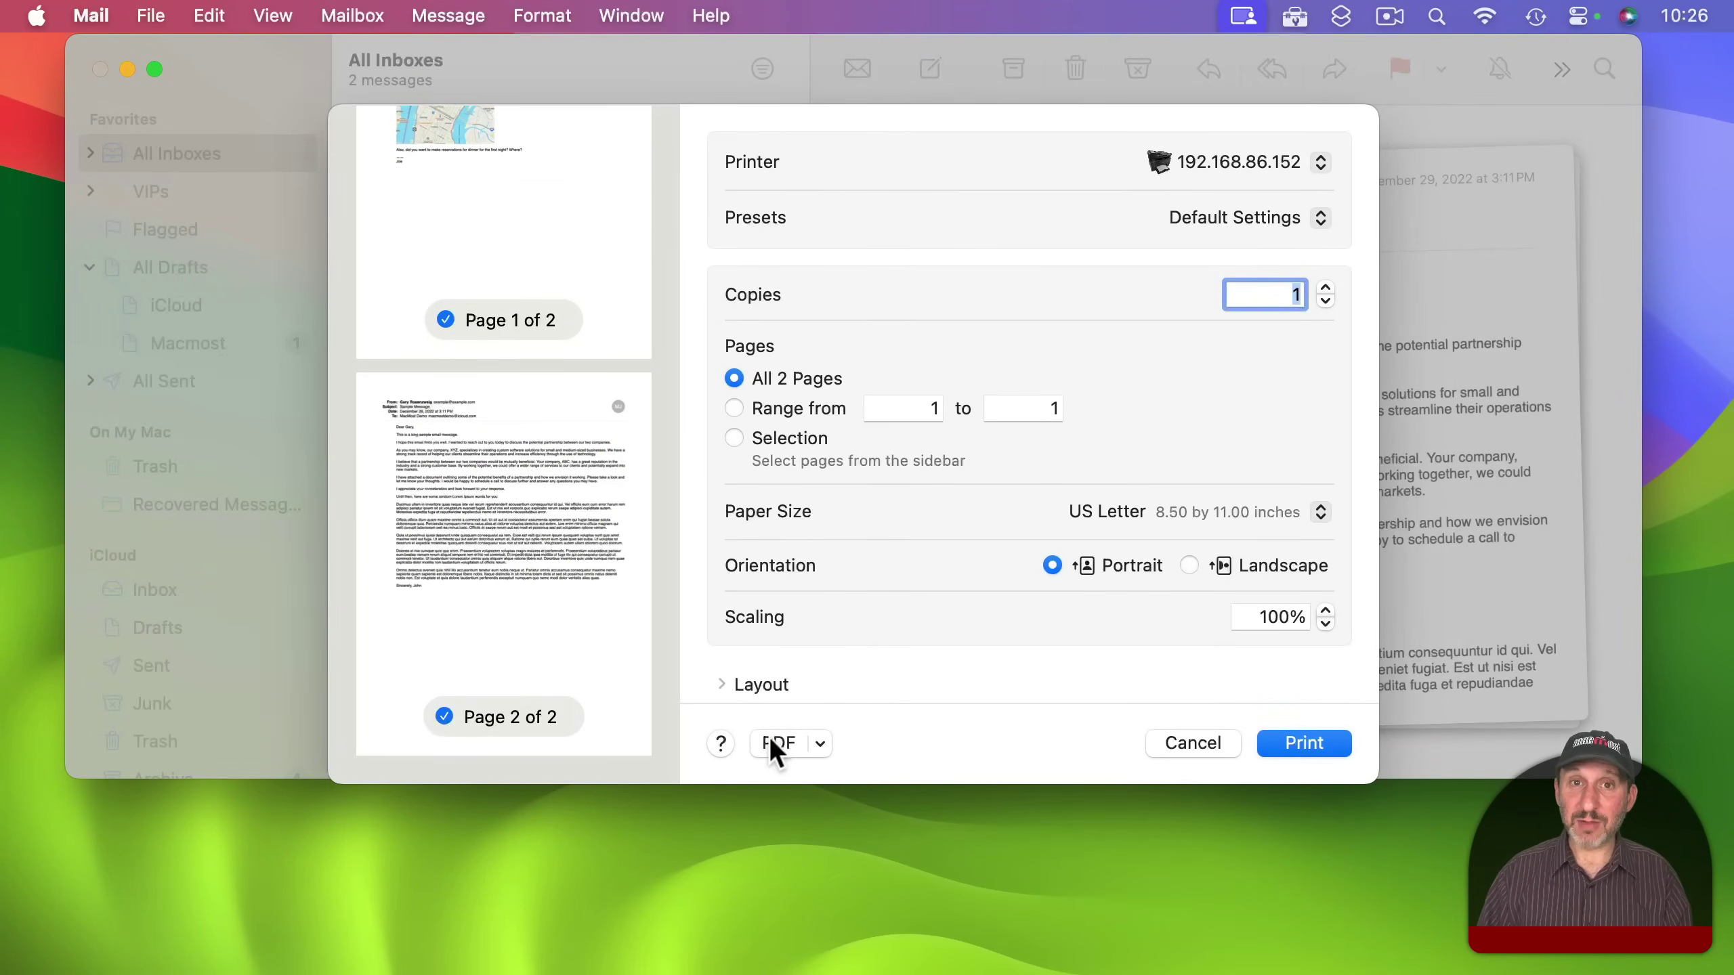
left_click(819, 742)
left_click(880, 470)
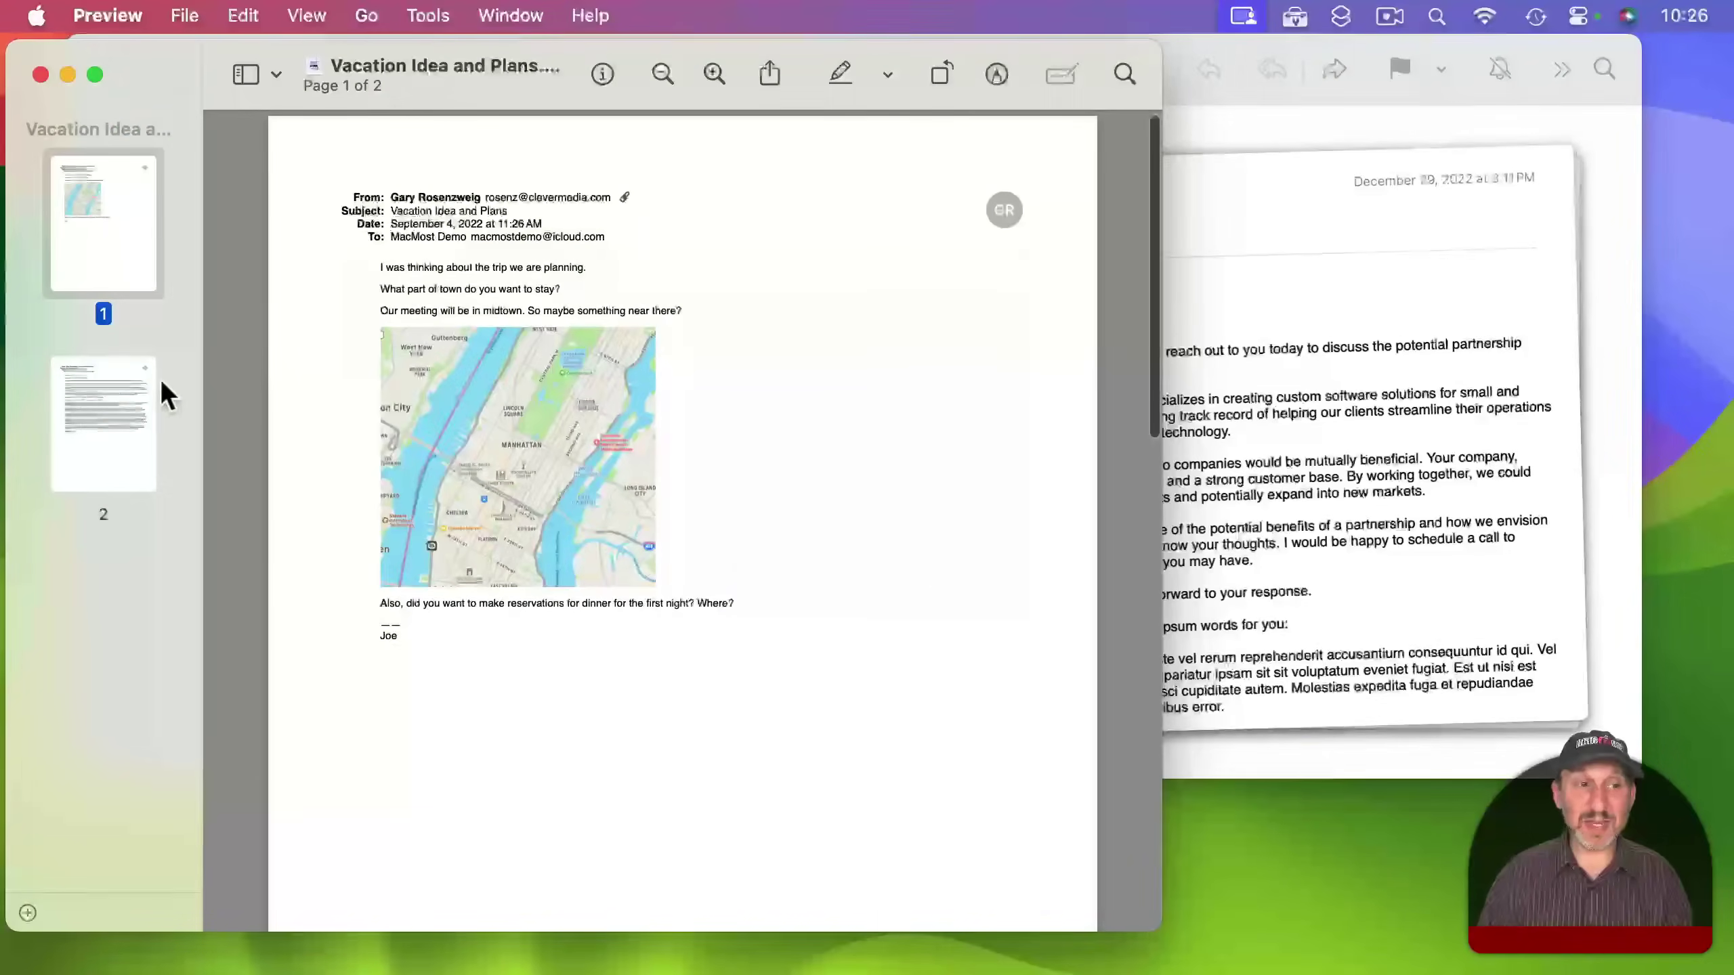
left_click(85, 405)
left_click(103, 238)
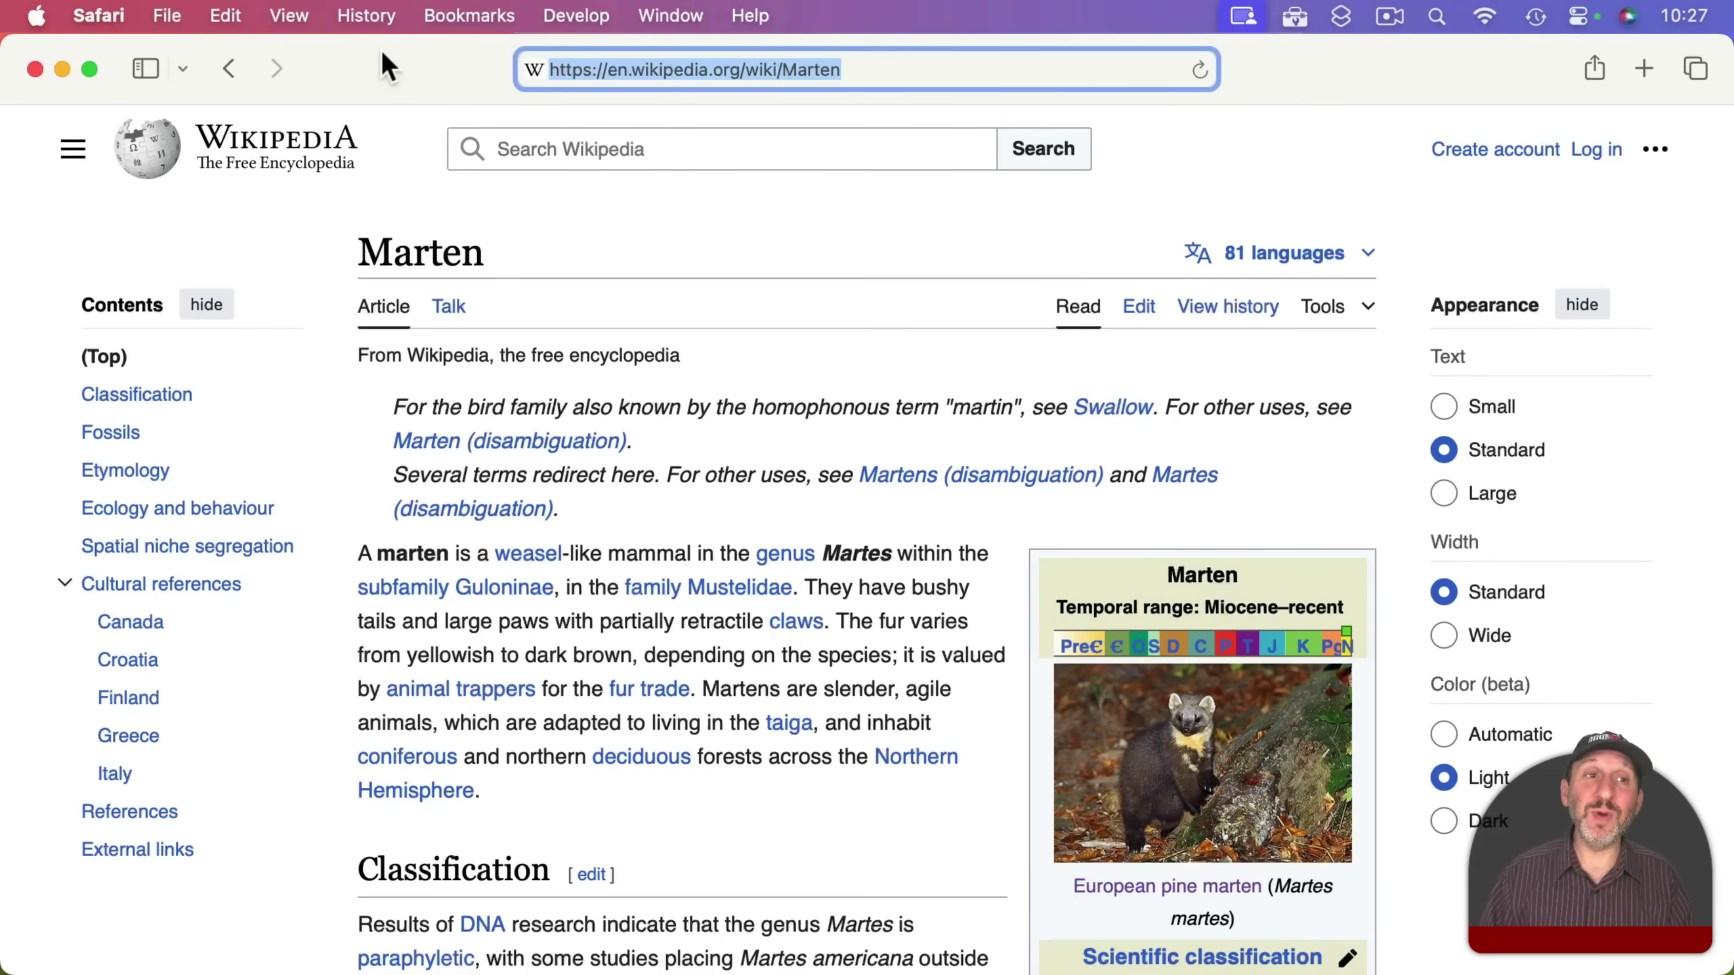
Switch to Safari, show the Marten article in Reader, and export it to the iCloud Desktop as Marten - Wikipedia.pdf.
left_click(297, 9)
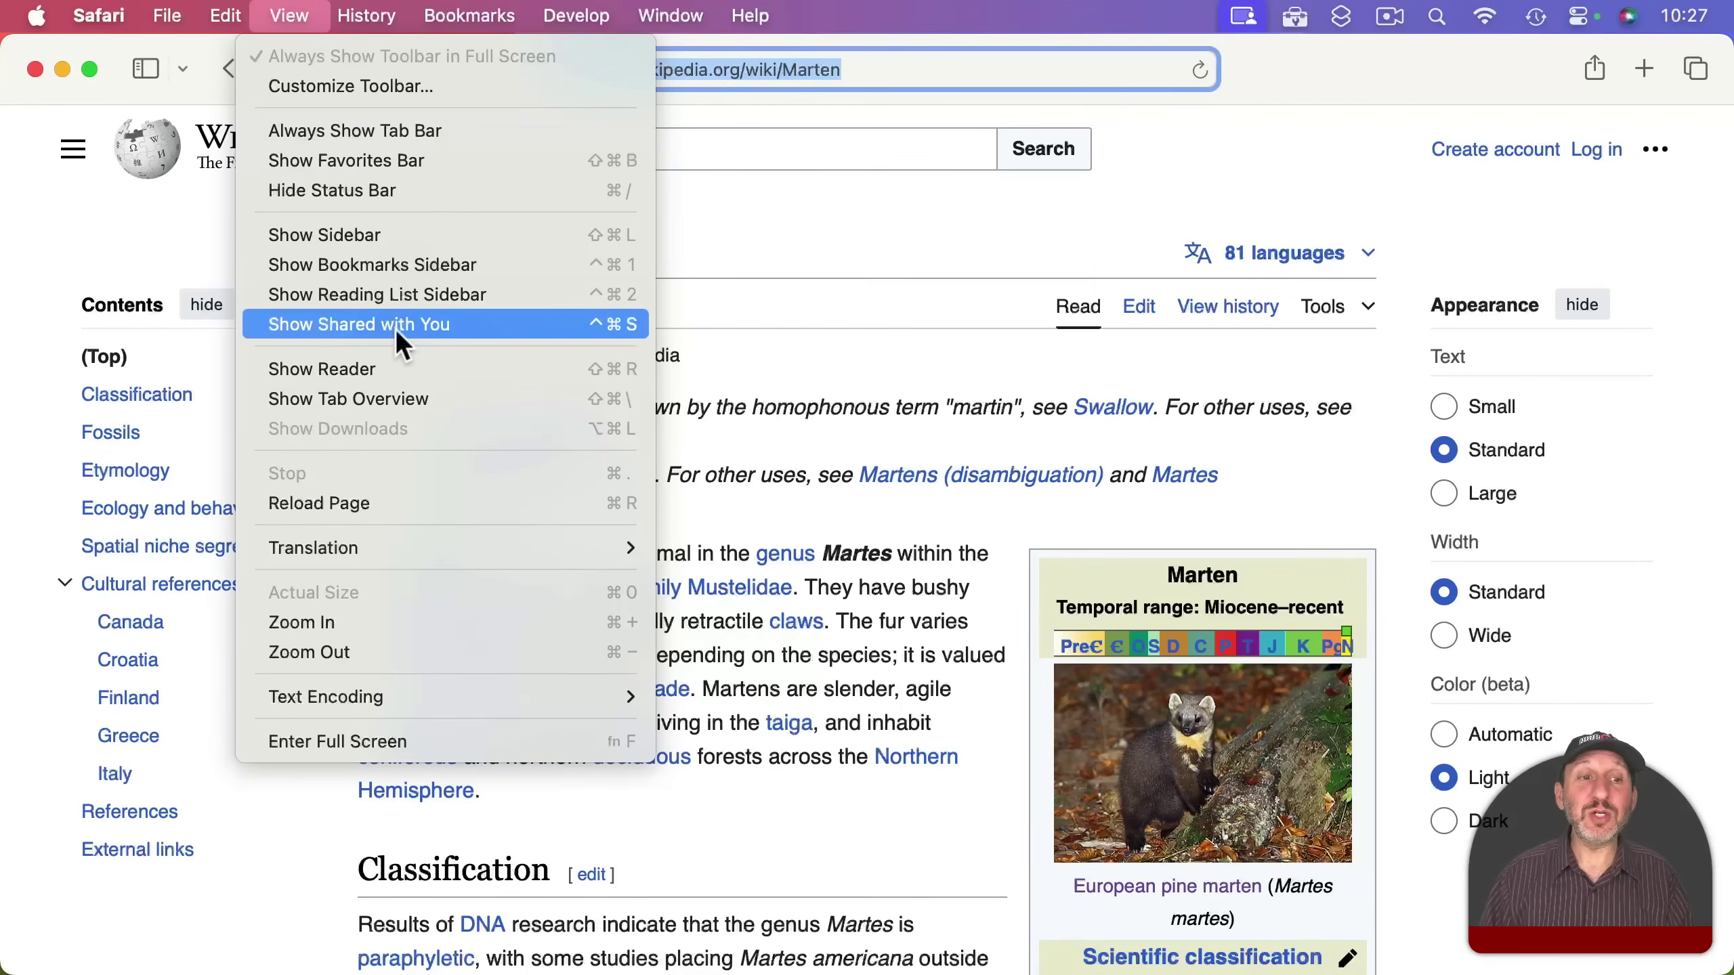
left_click(385, 374)
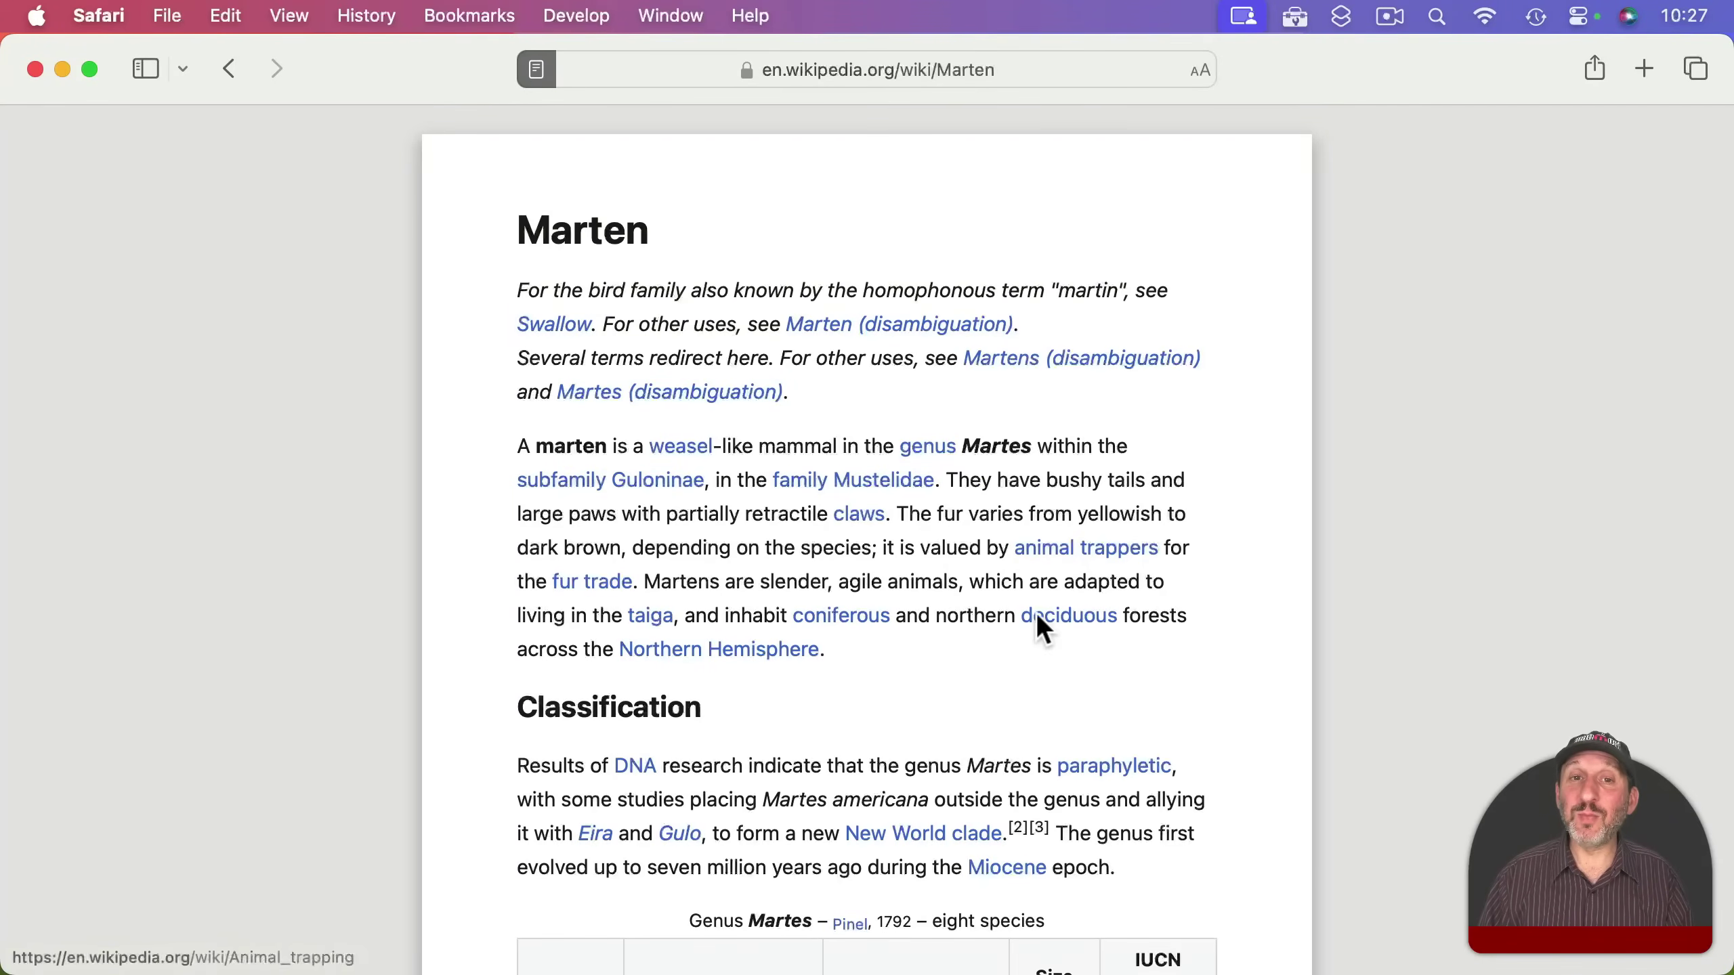
left_click(168, 14)
left_click(236, 472)
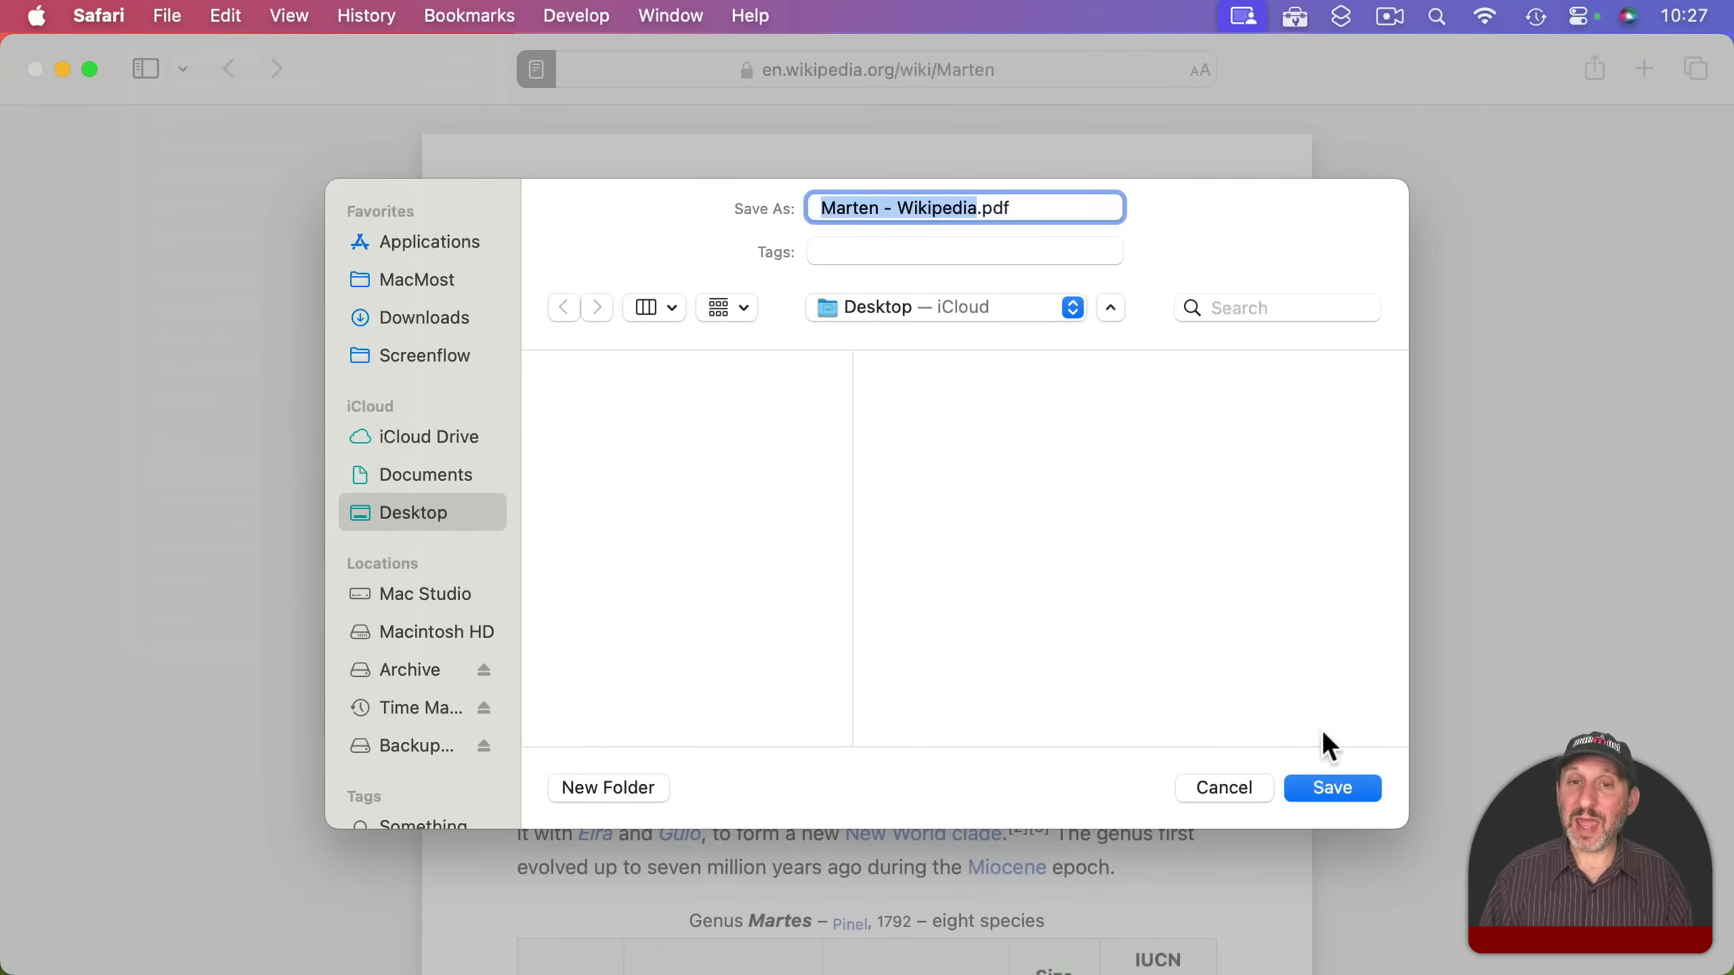
left_click(1347, 784)
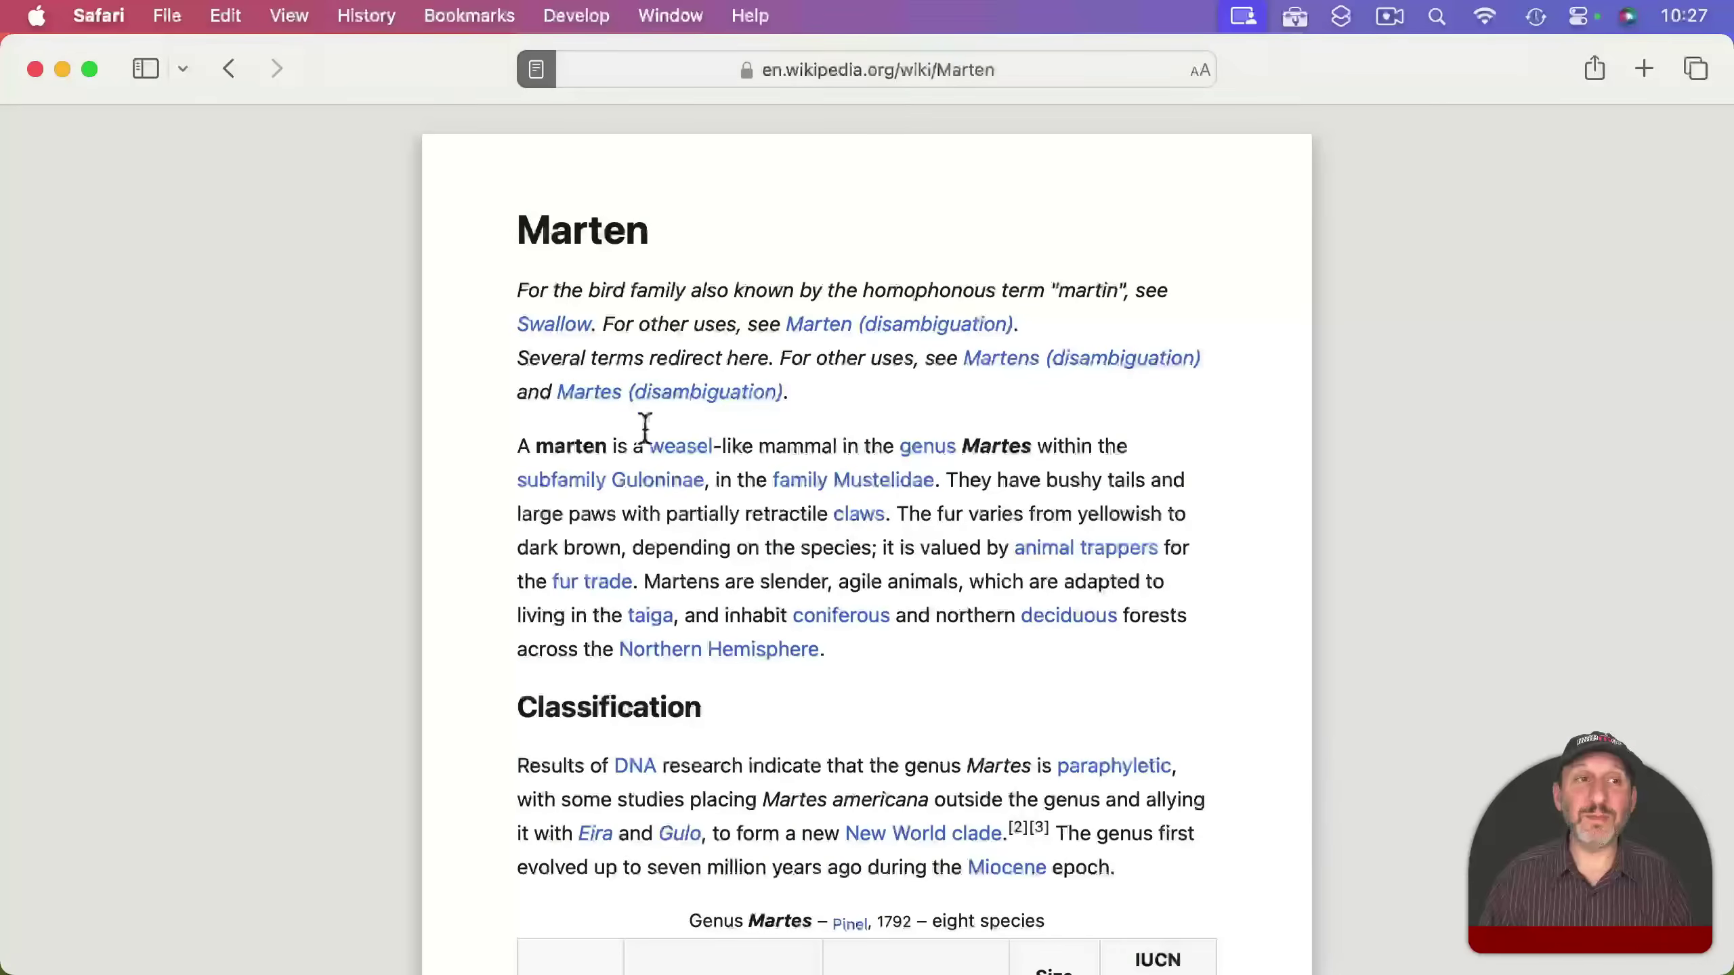
Save the Reader article's print version as a PDF named Marten - Wikipedia 2.pdf on the iCloud Desktop.
left_click(166, 15)
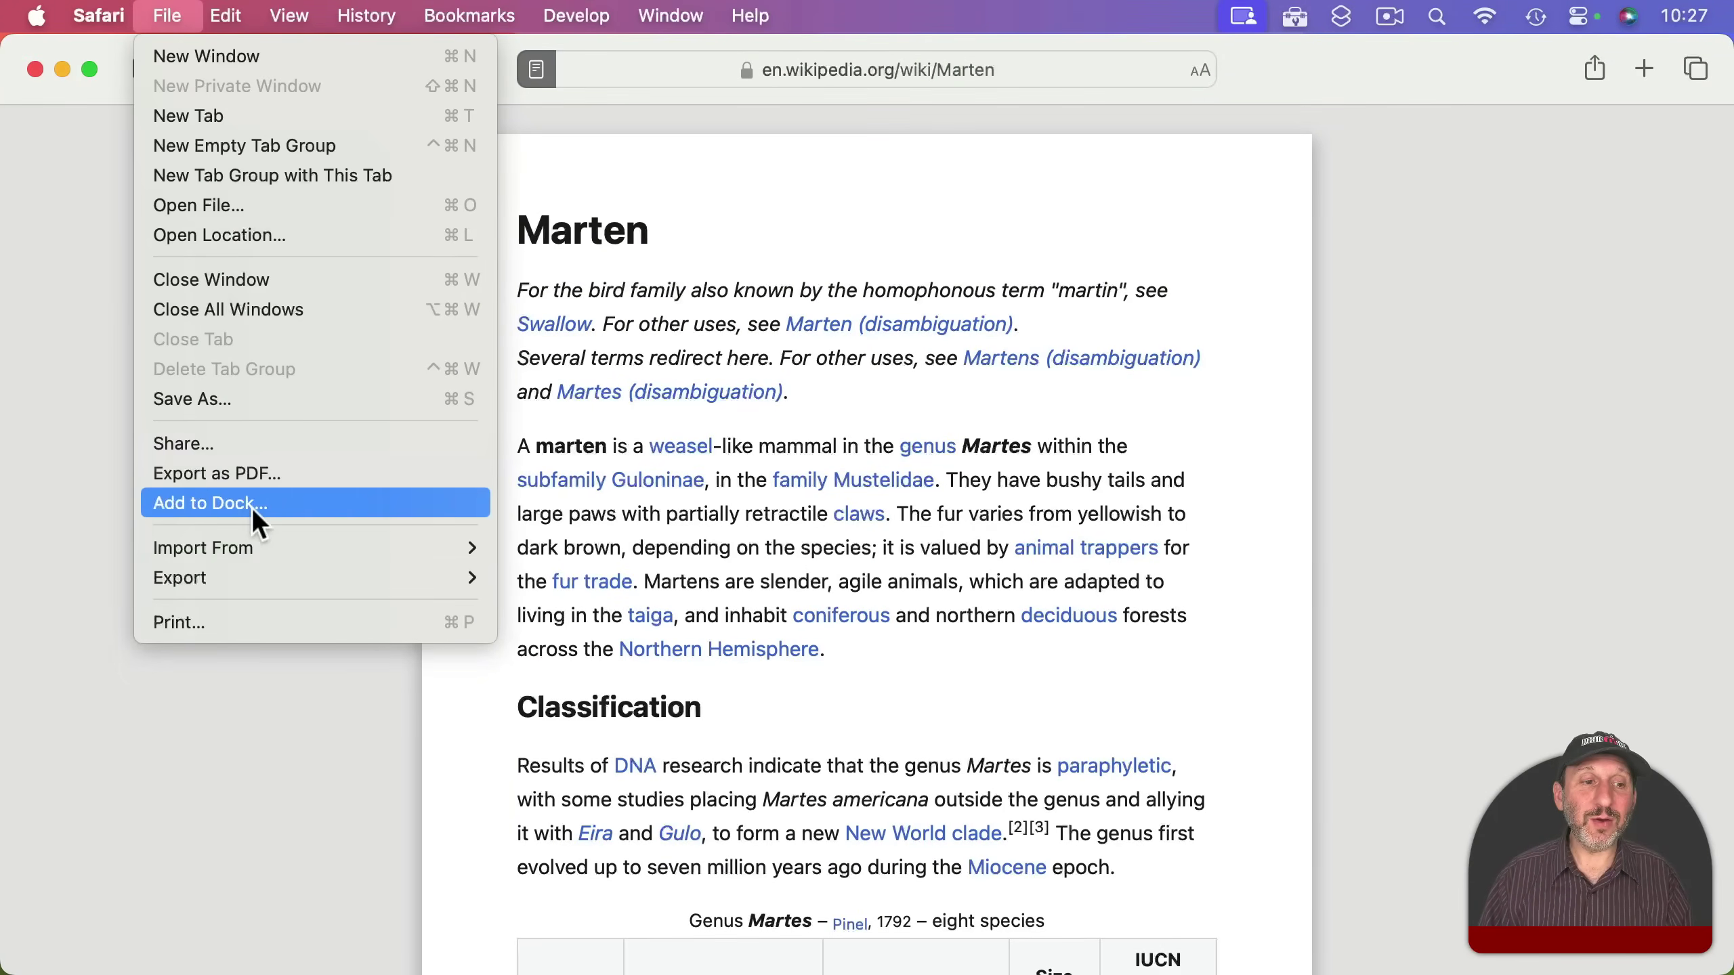
left_click(255, 621)
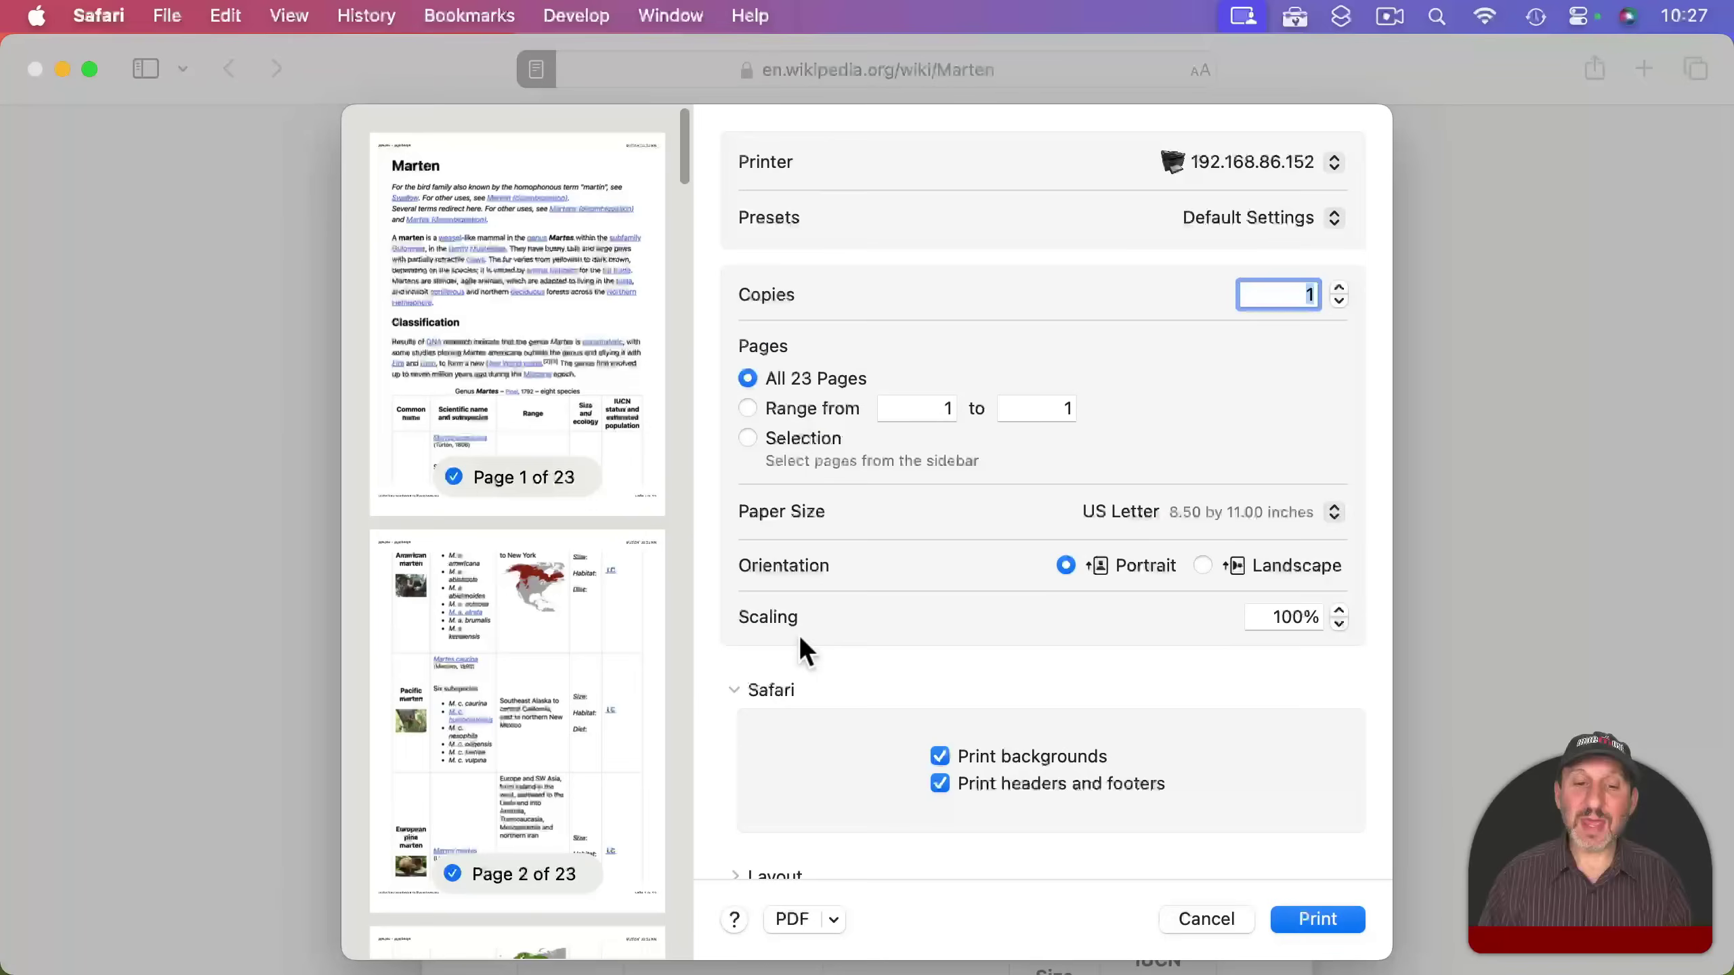
left_click(792, 918)
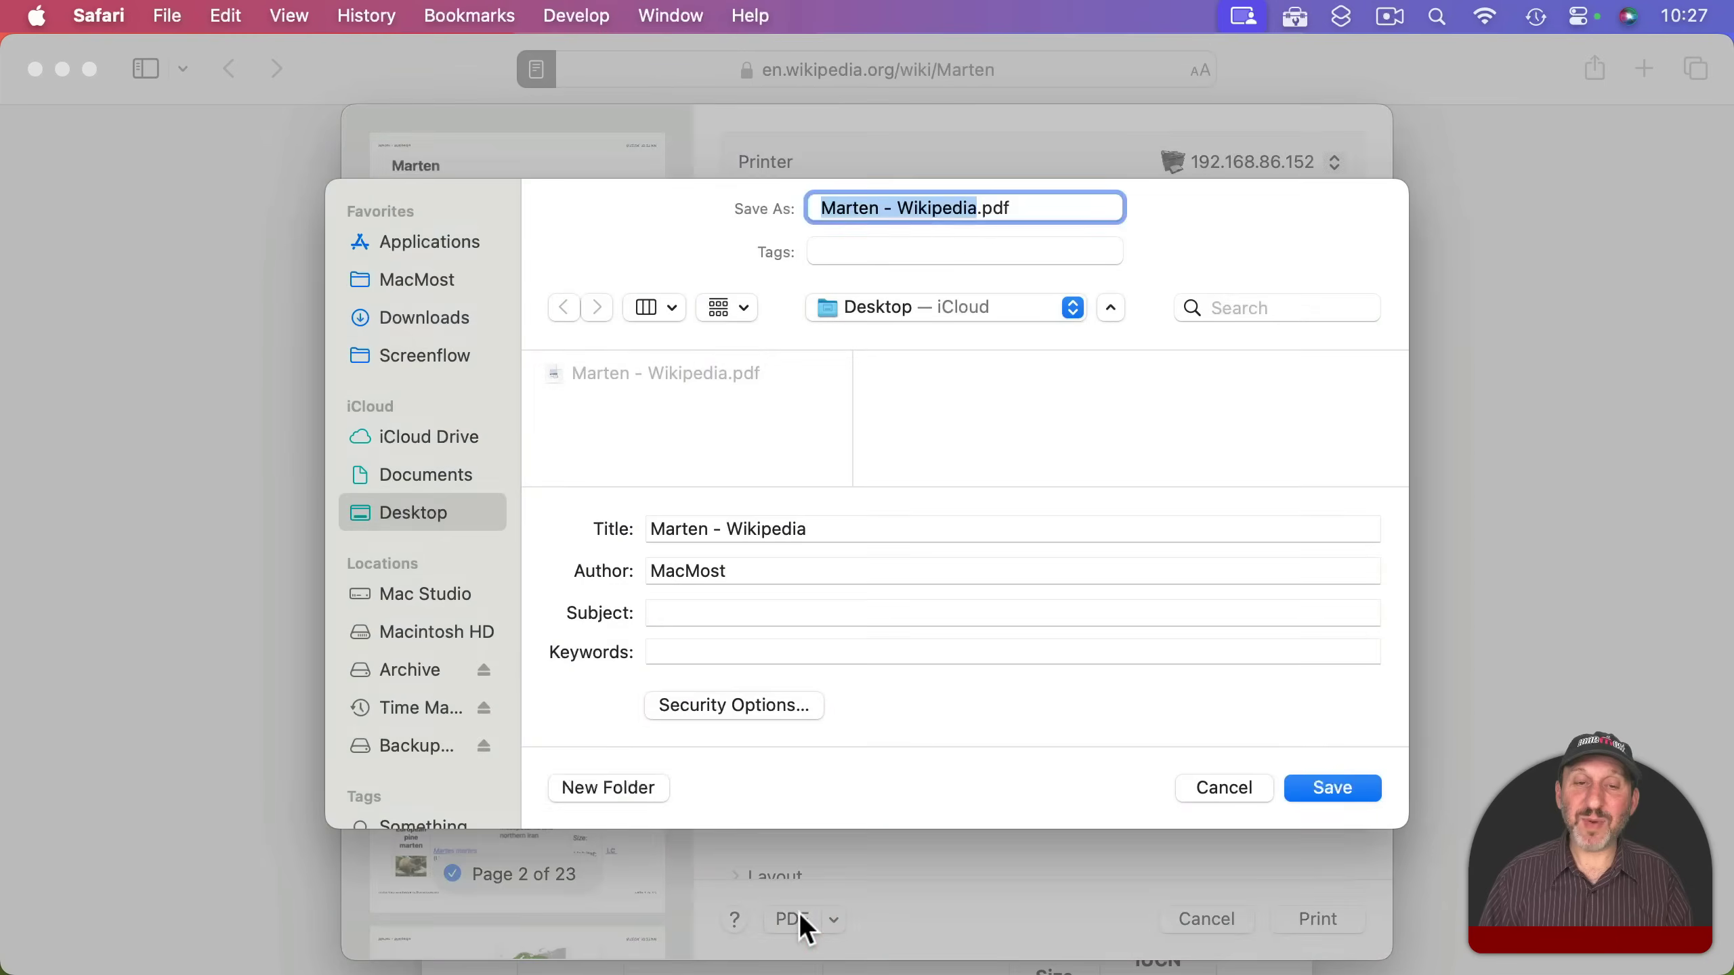
key("Right")
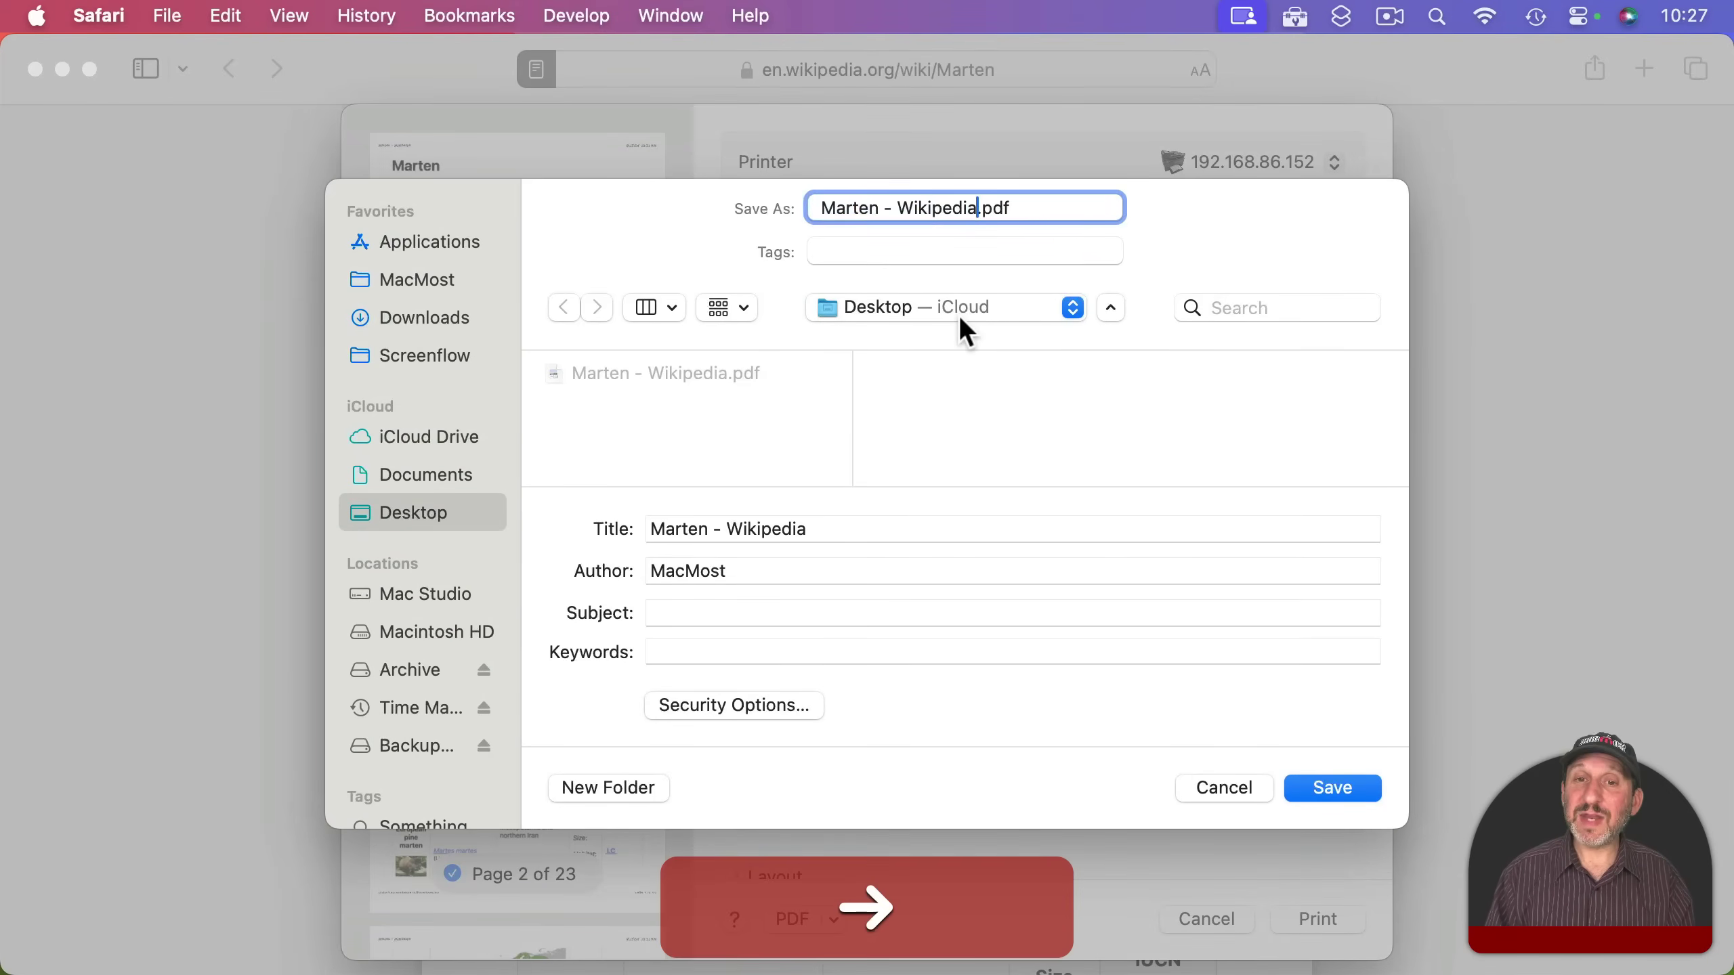
type("2")
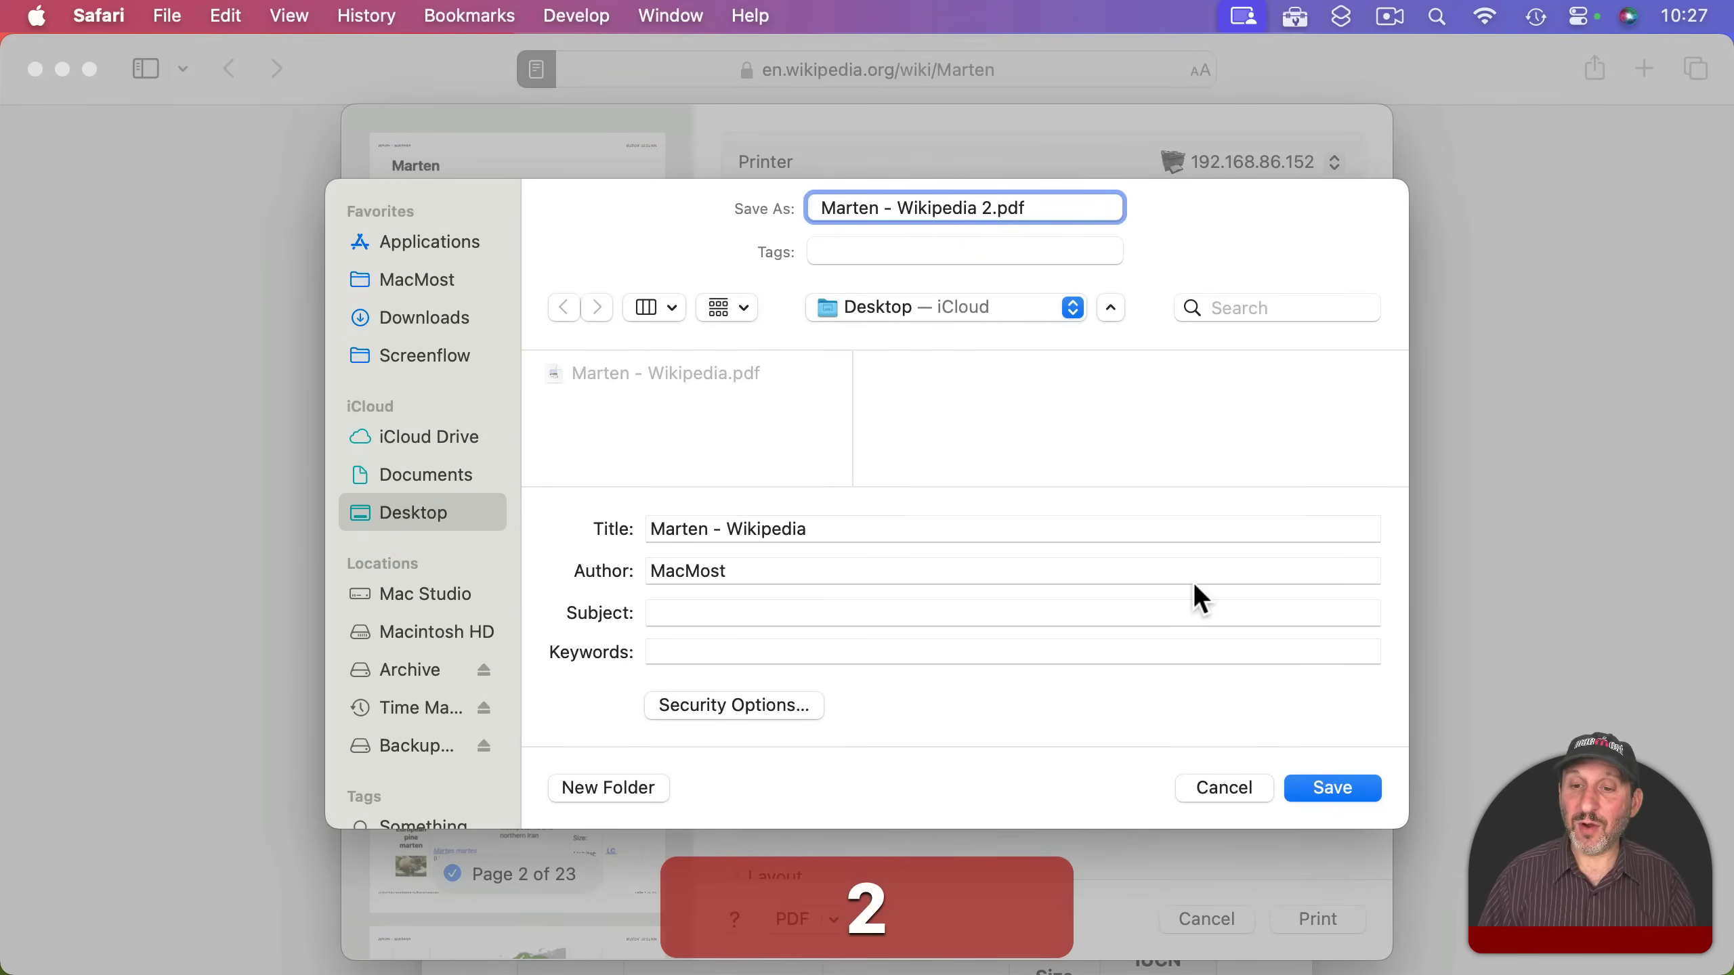
left_click(1335, 787)
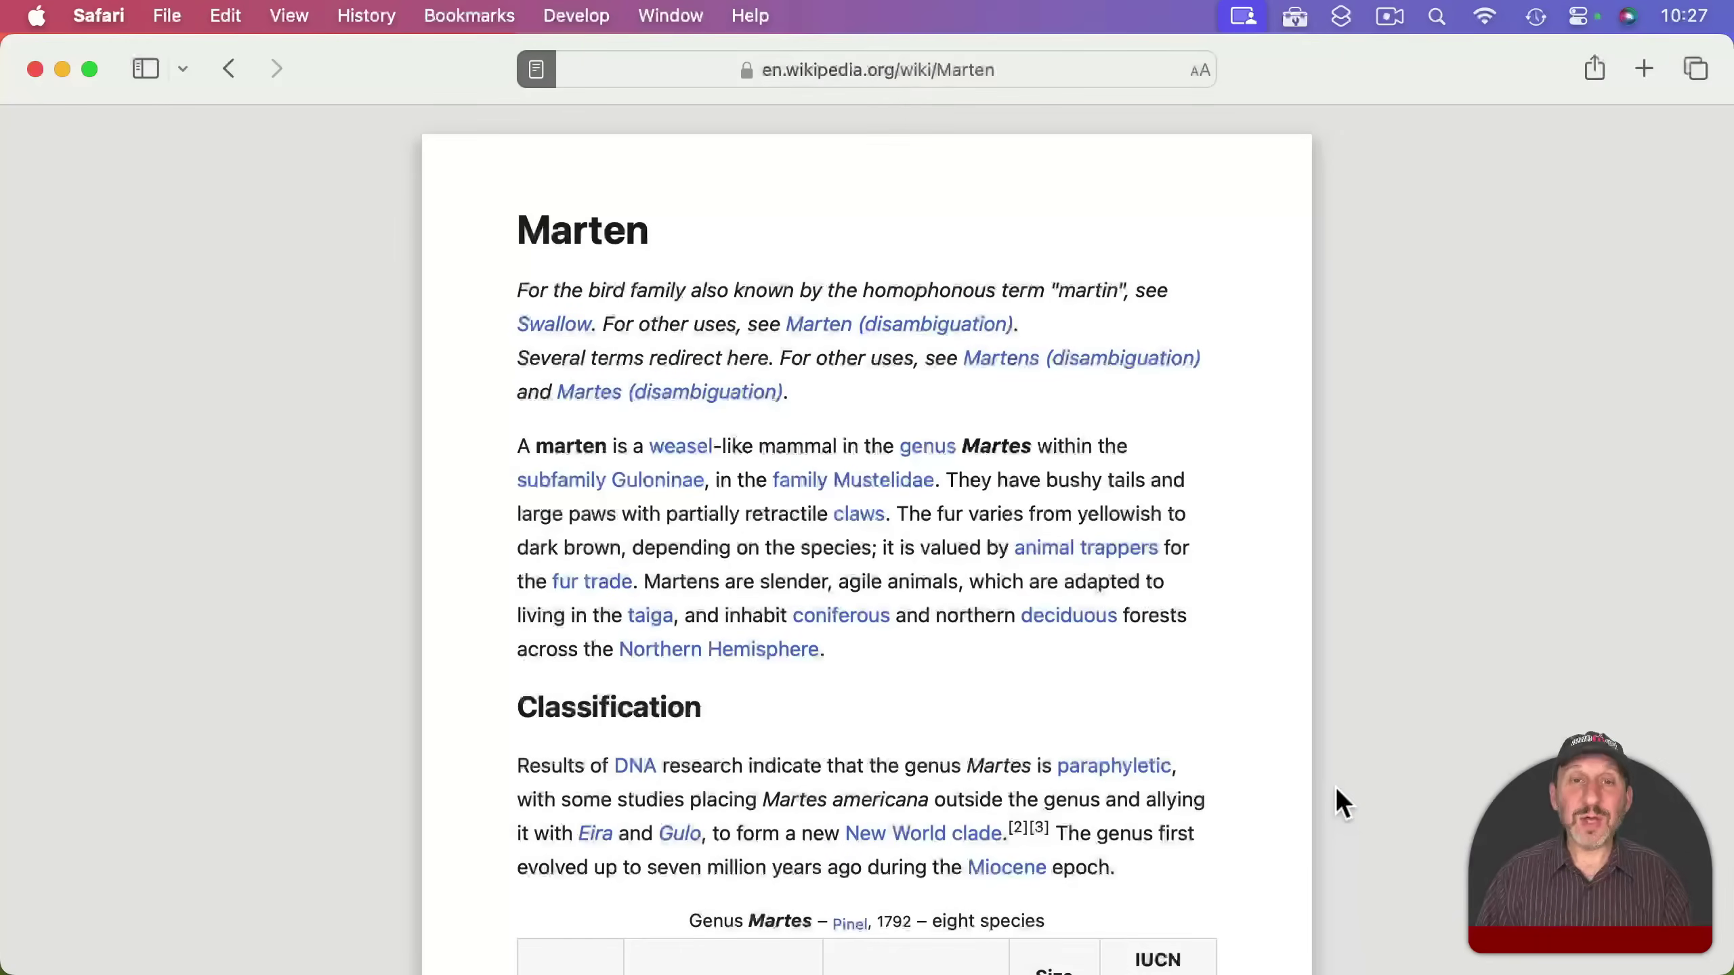
Hide the browser, open both Marten PDFs from the desktop in Preview, and move the second window aside to compare them.
key("super+h")
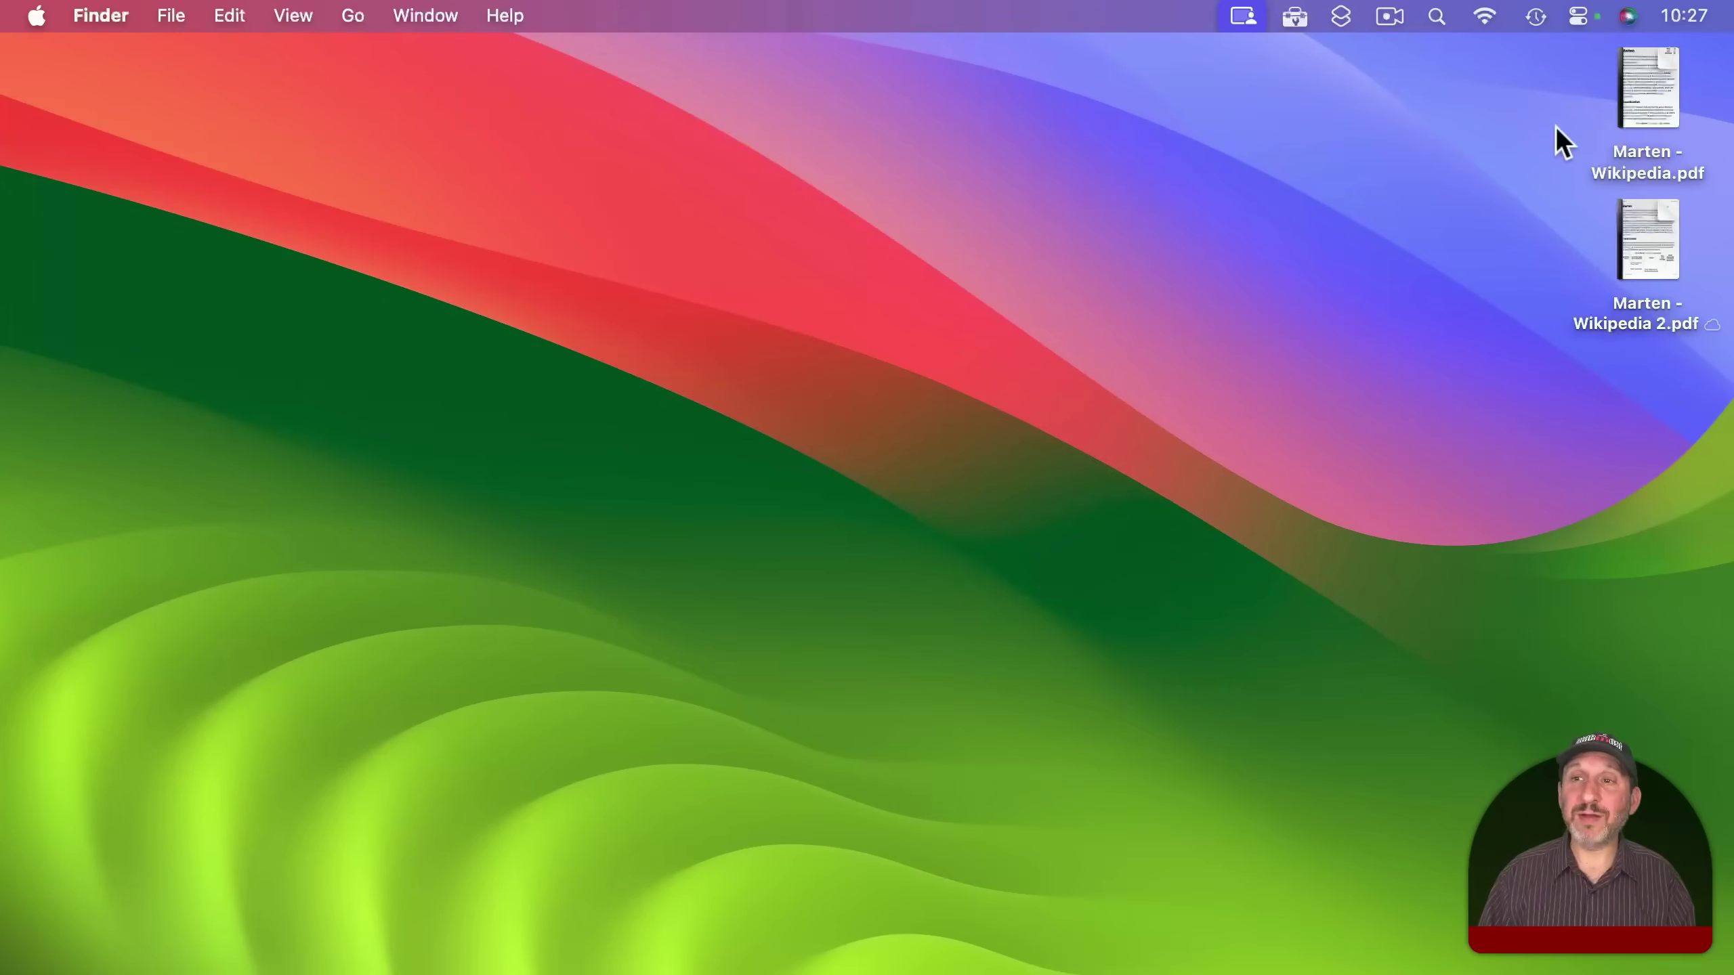
double_click(1643, 83)
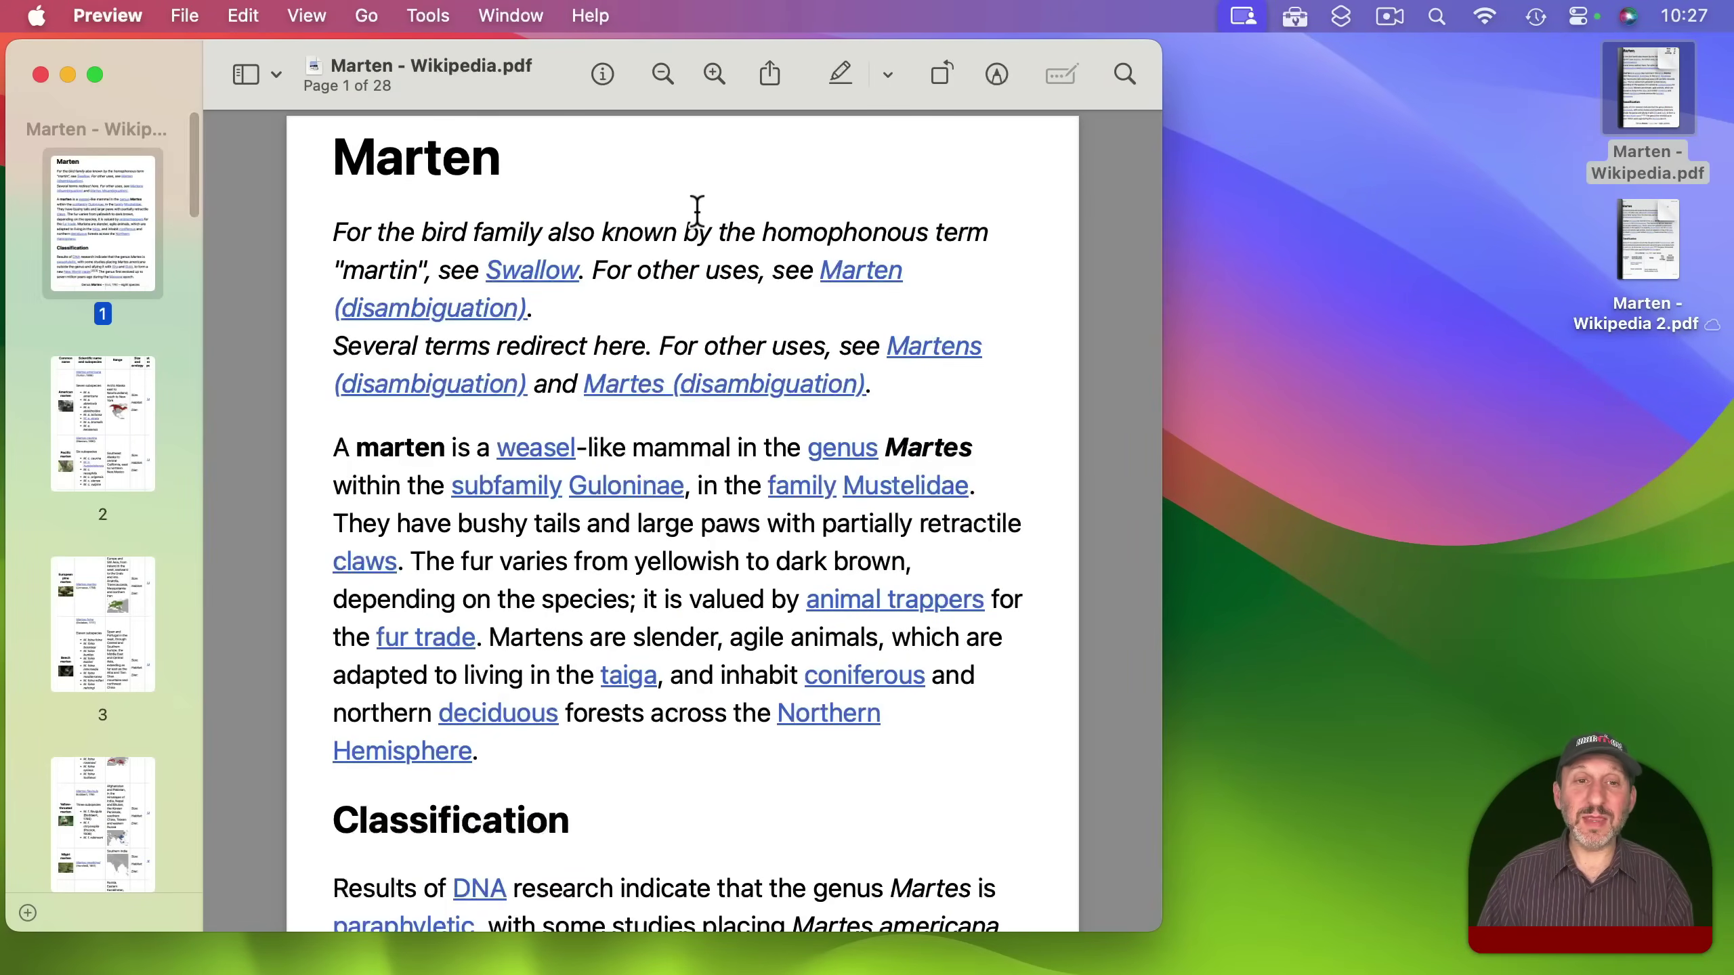
double_click(1643, 232)
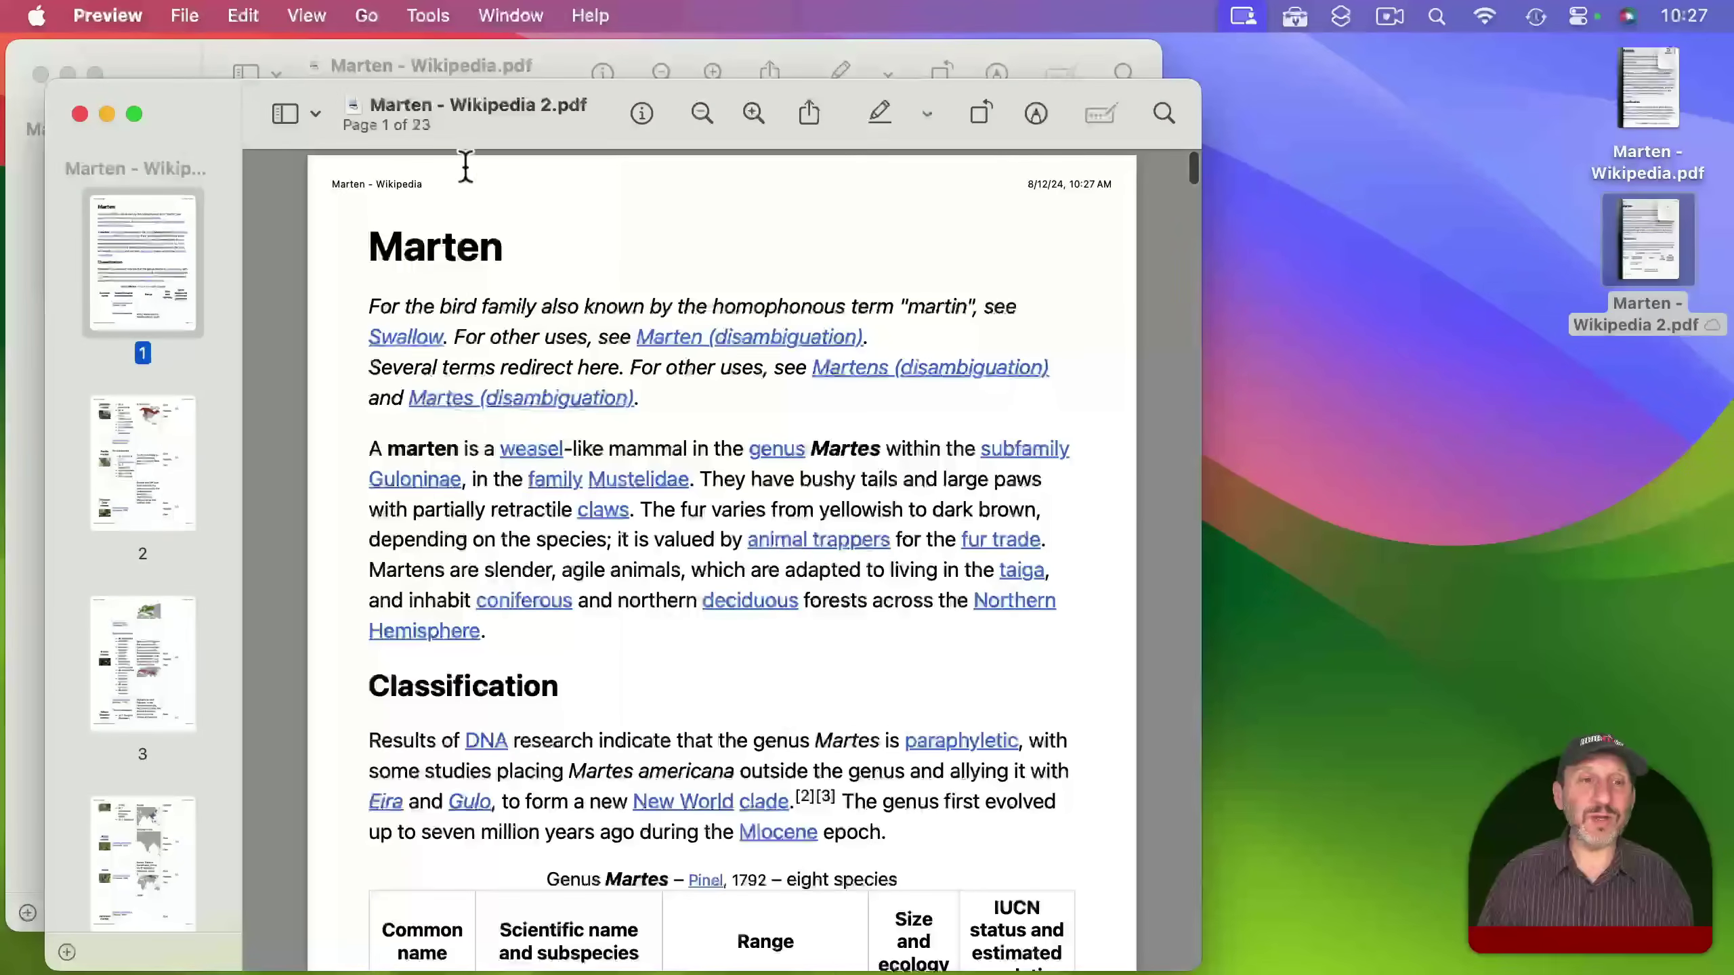
left_click_drag(184, 116, 848, 120)
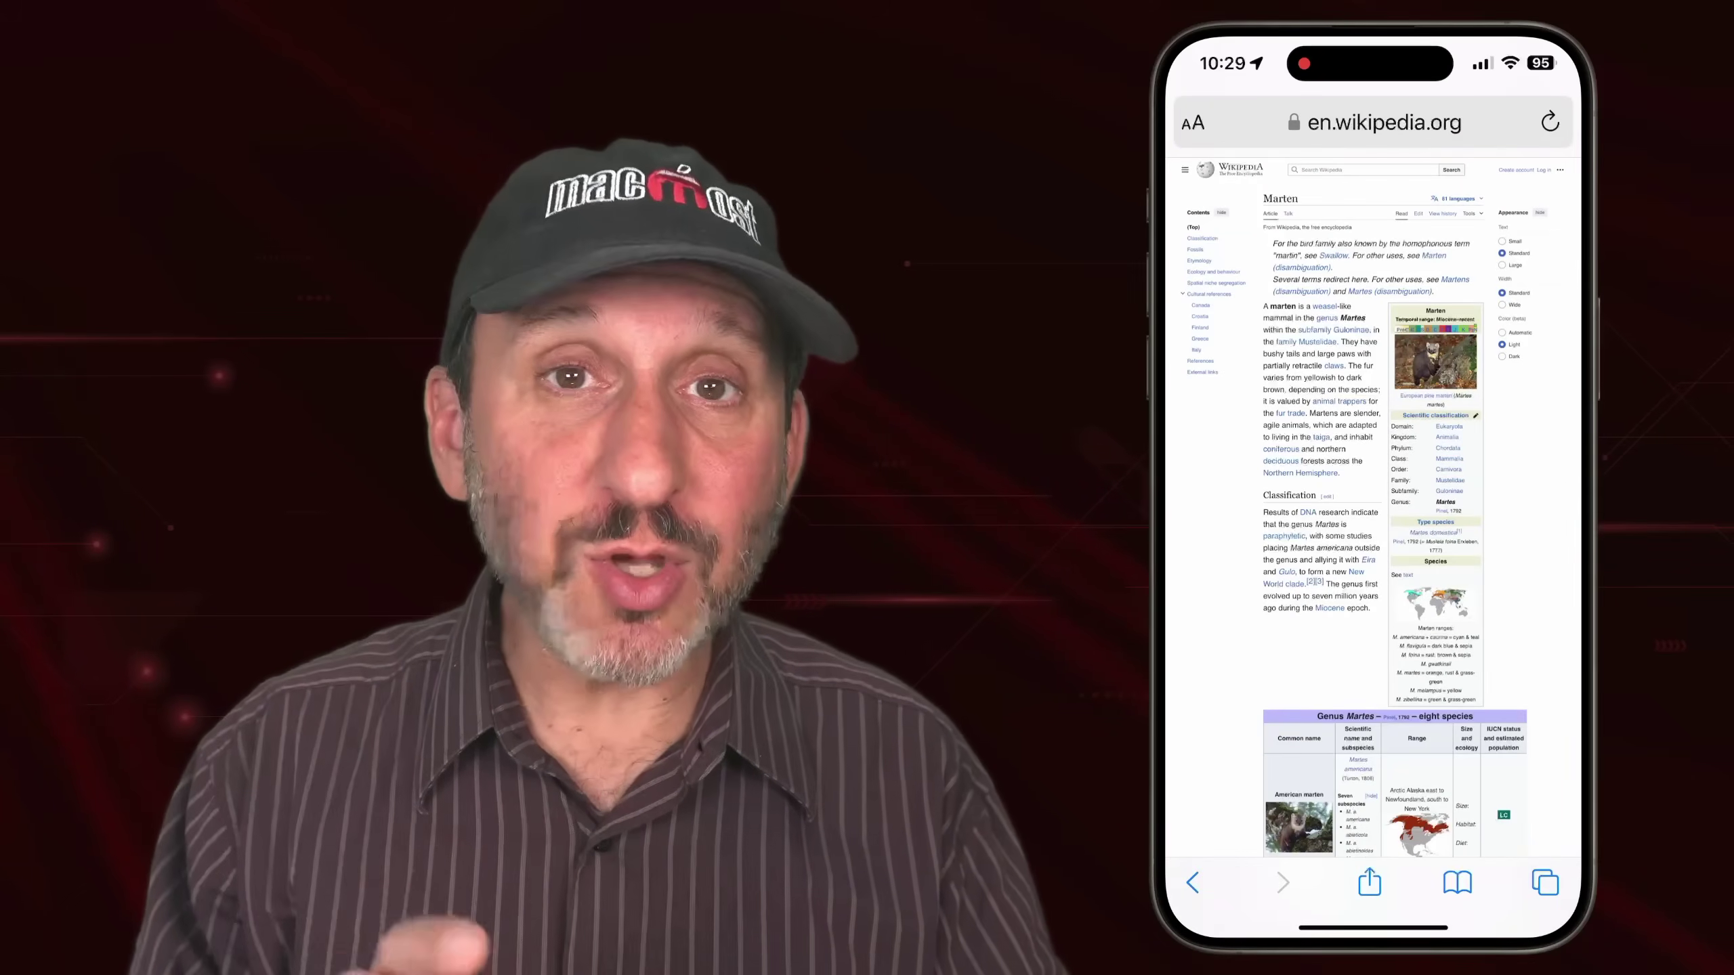
On the iPhone, show the Marten article in Reader and open its print version from the sharing options.
left_click(1193, 123)
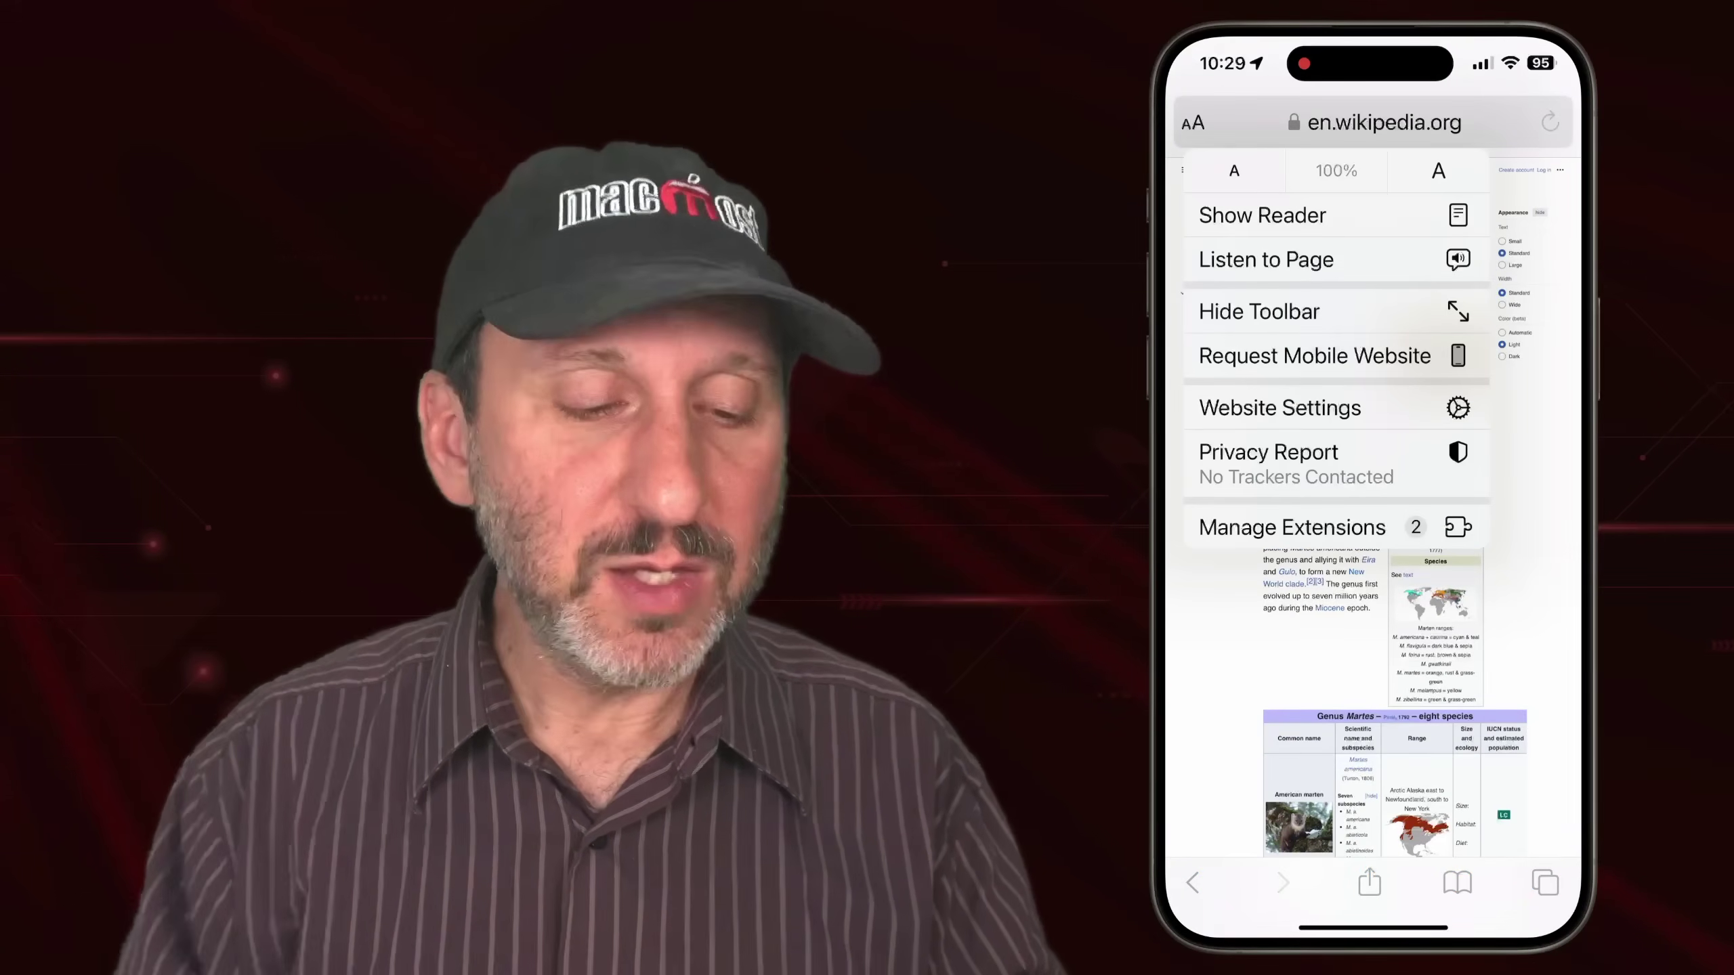
left_click(1263, 216)
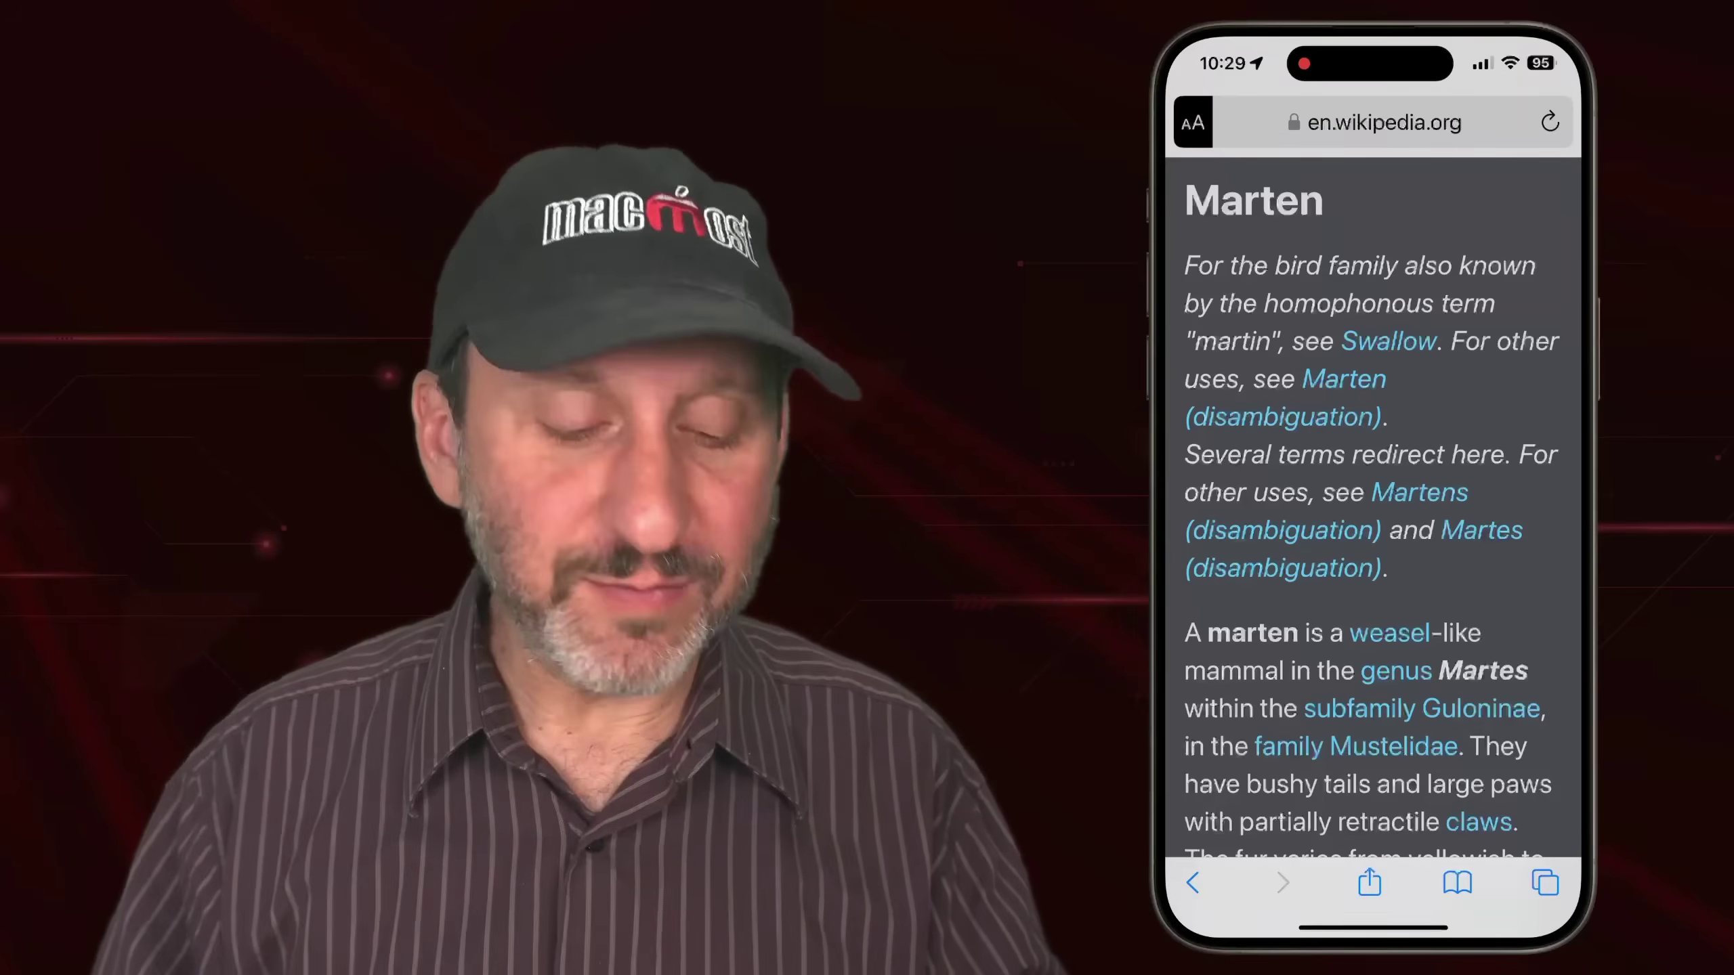
left_click(1369, 883)
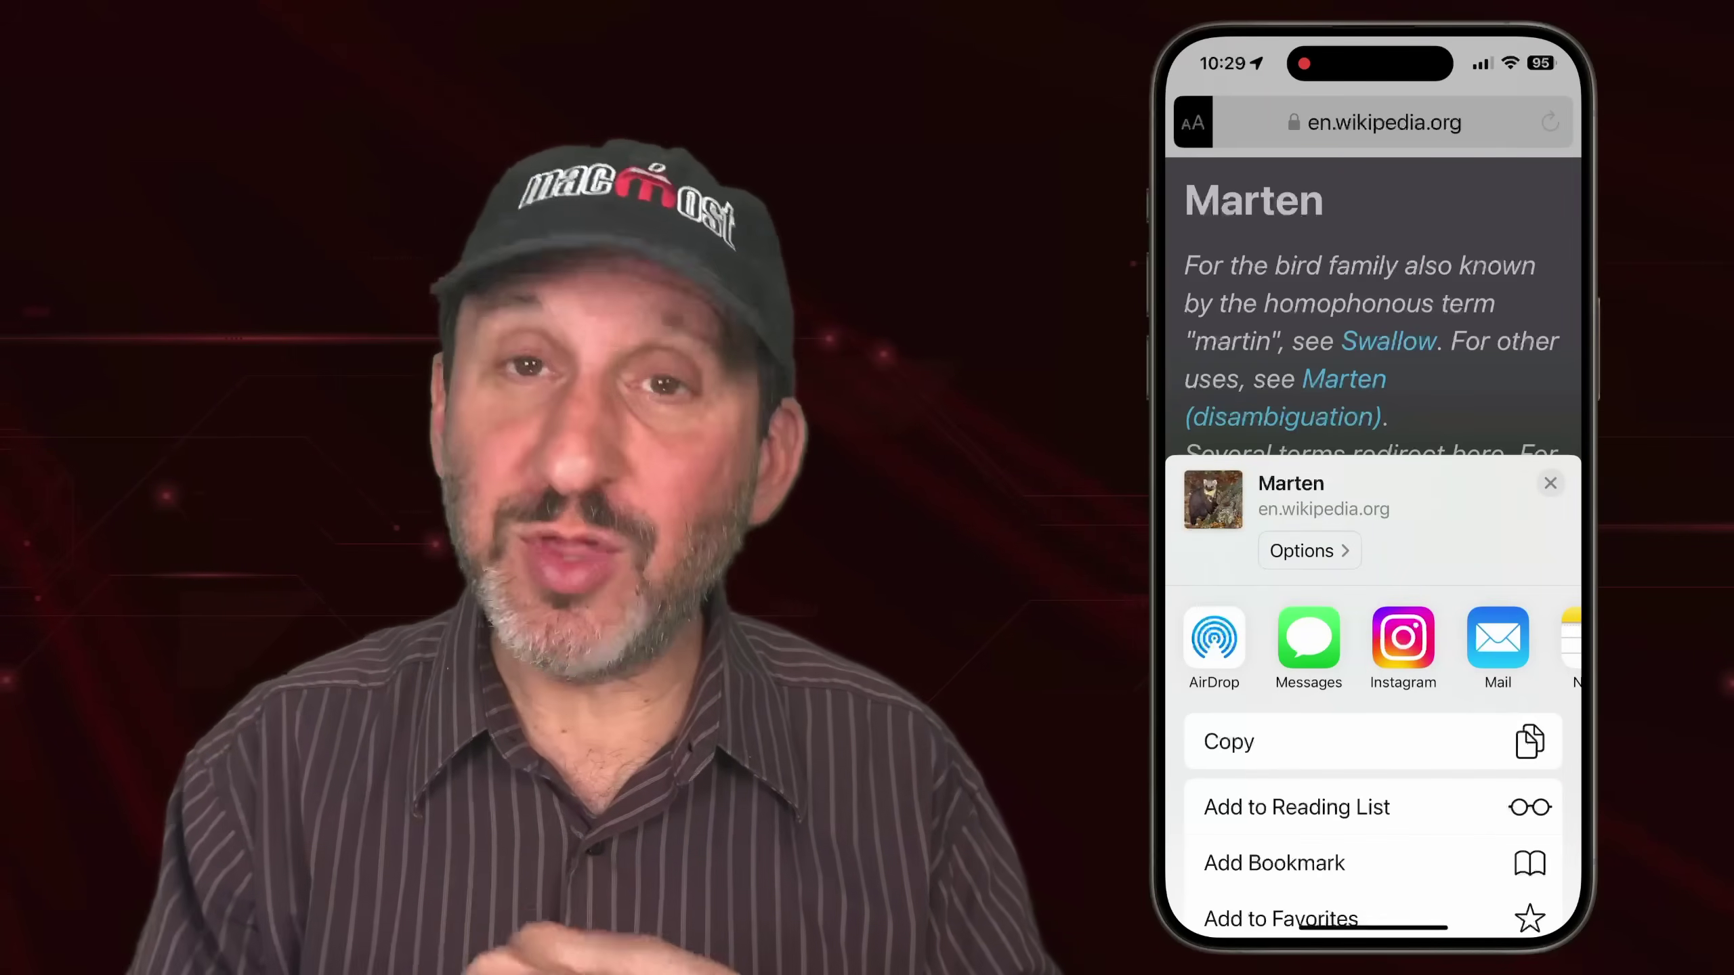
scroll(1372, 751, "down", 7)
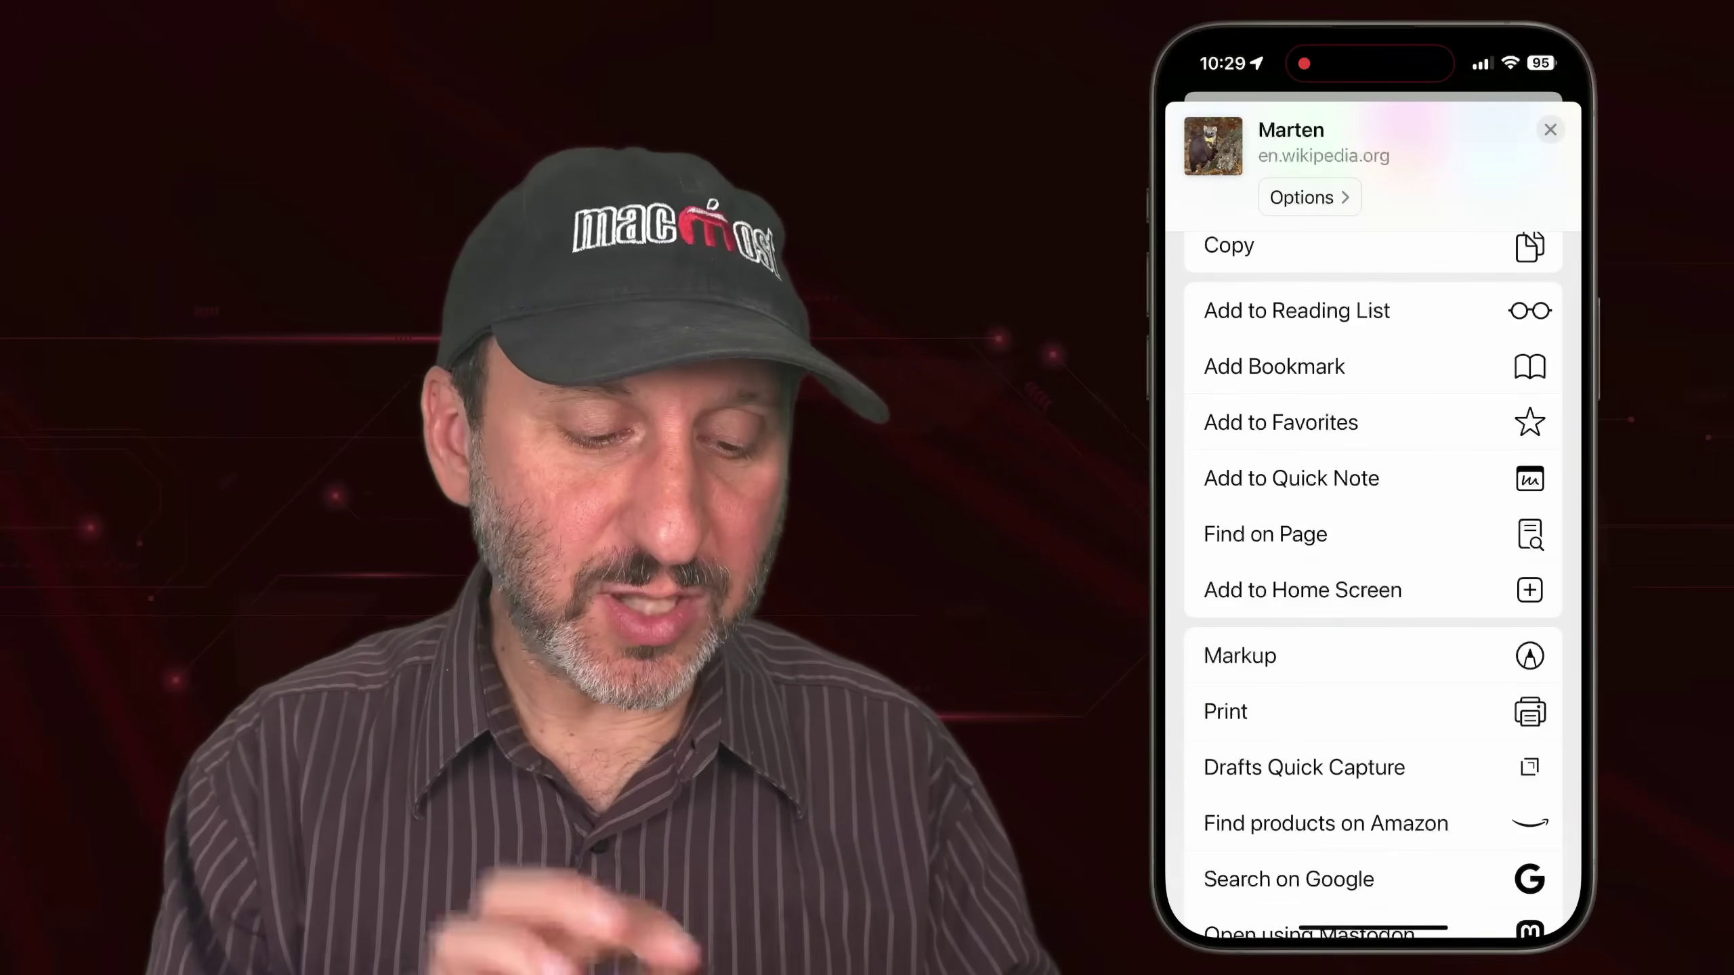
left_click(1372, 712)
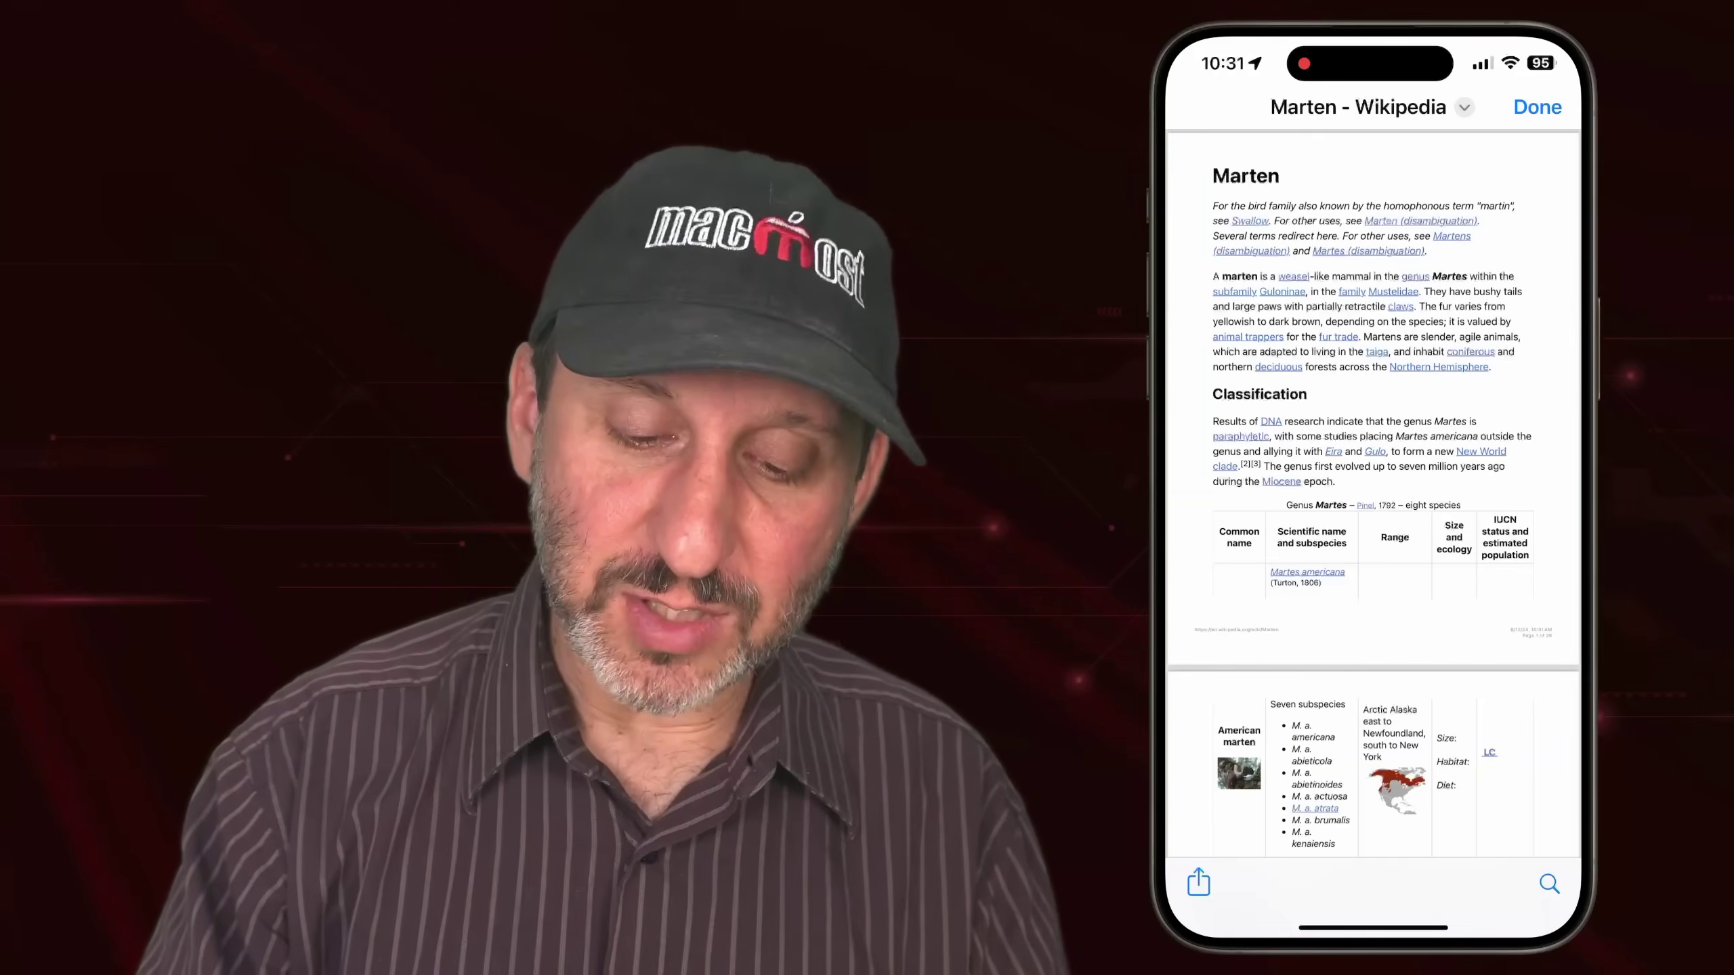
Check the Marten - Wikipedia PDF's document options, close them, and share the PDF to Files.
left_click(1464, 107)
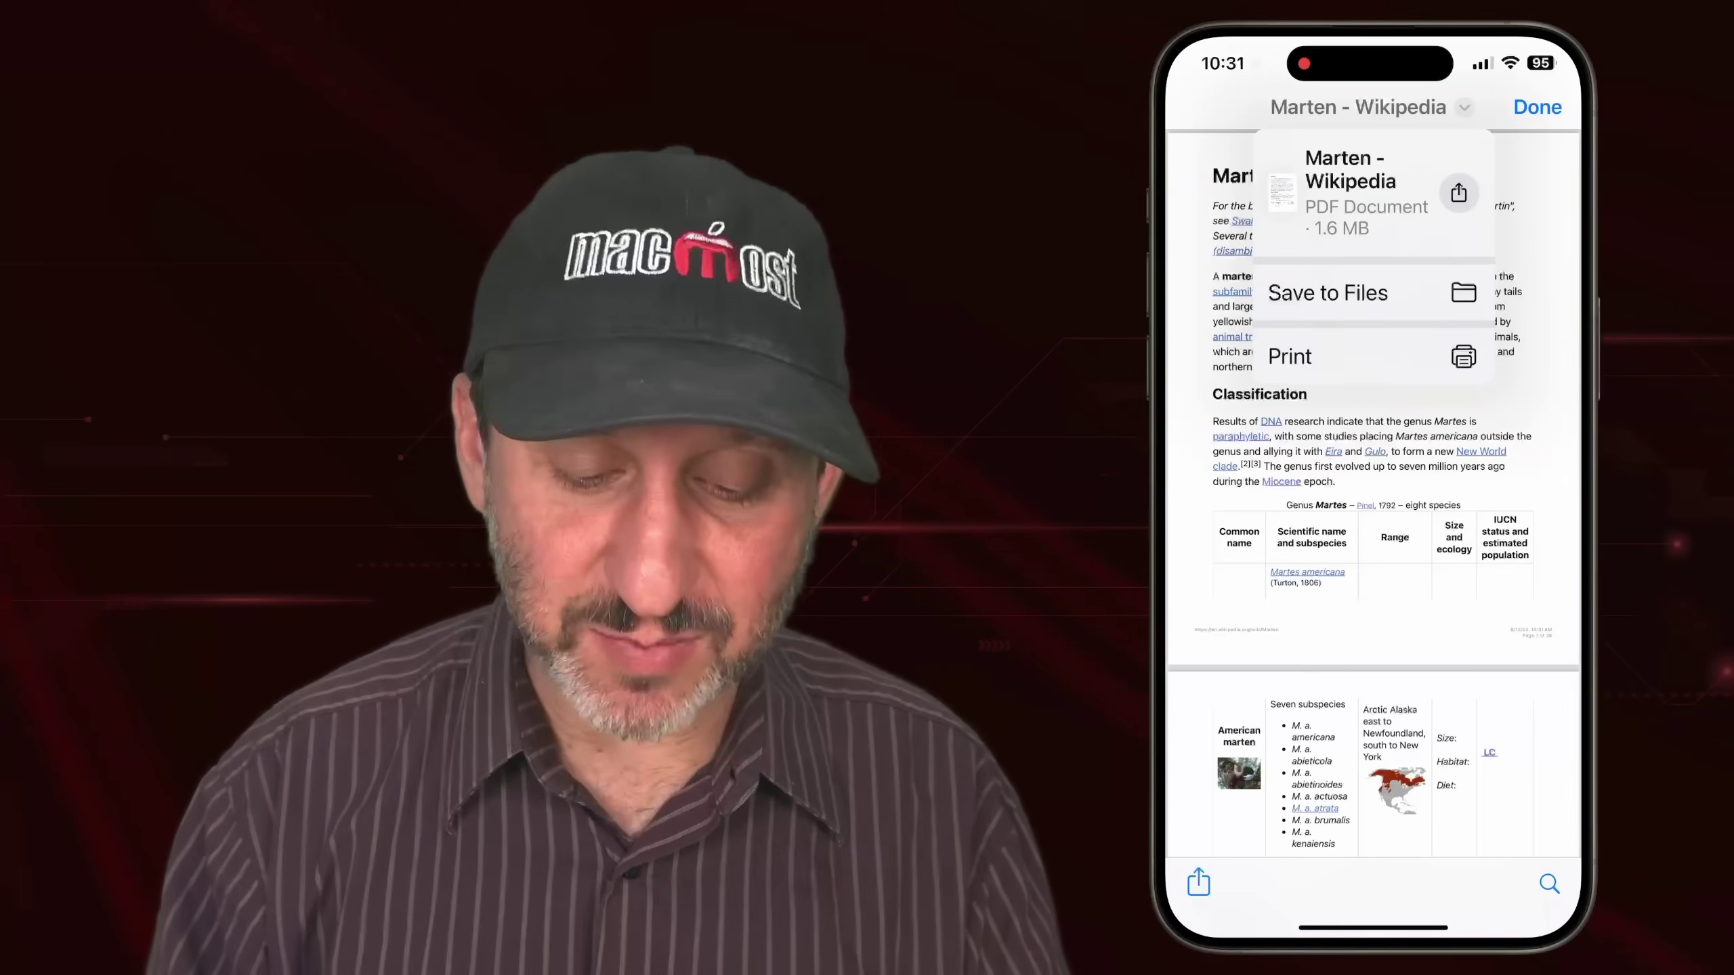
left_click(1372, 581)
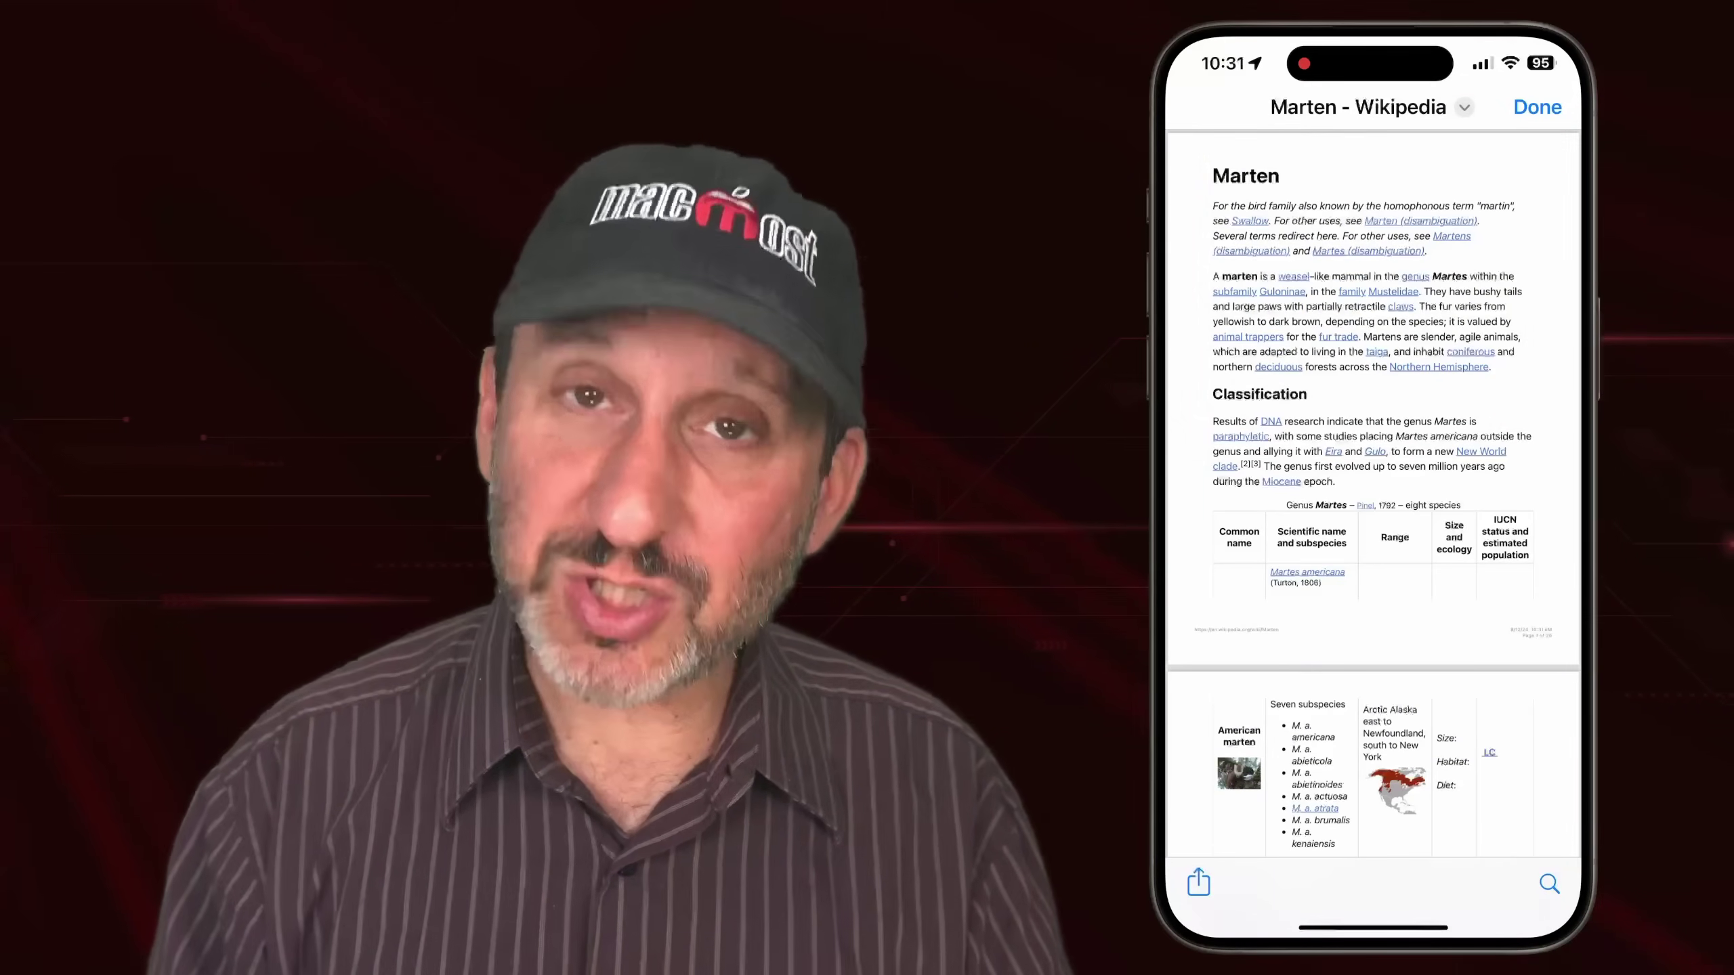
left_click(1198, 884)
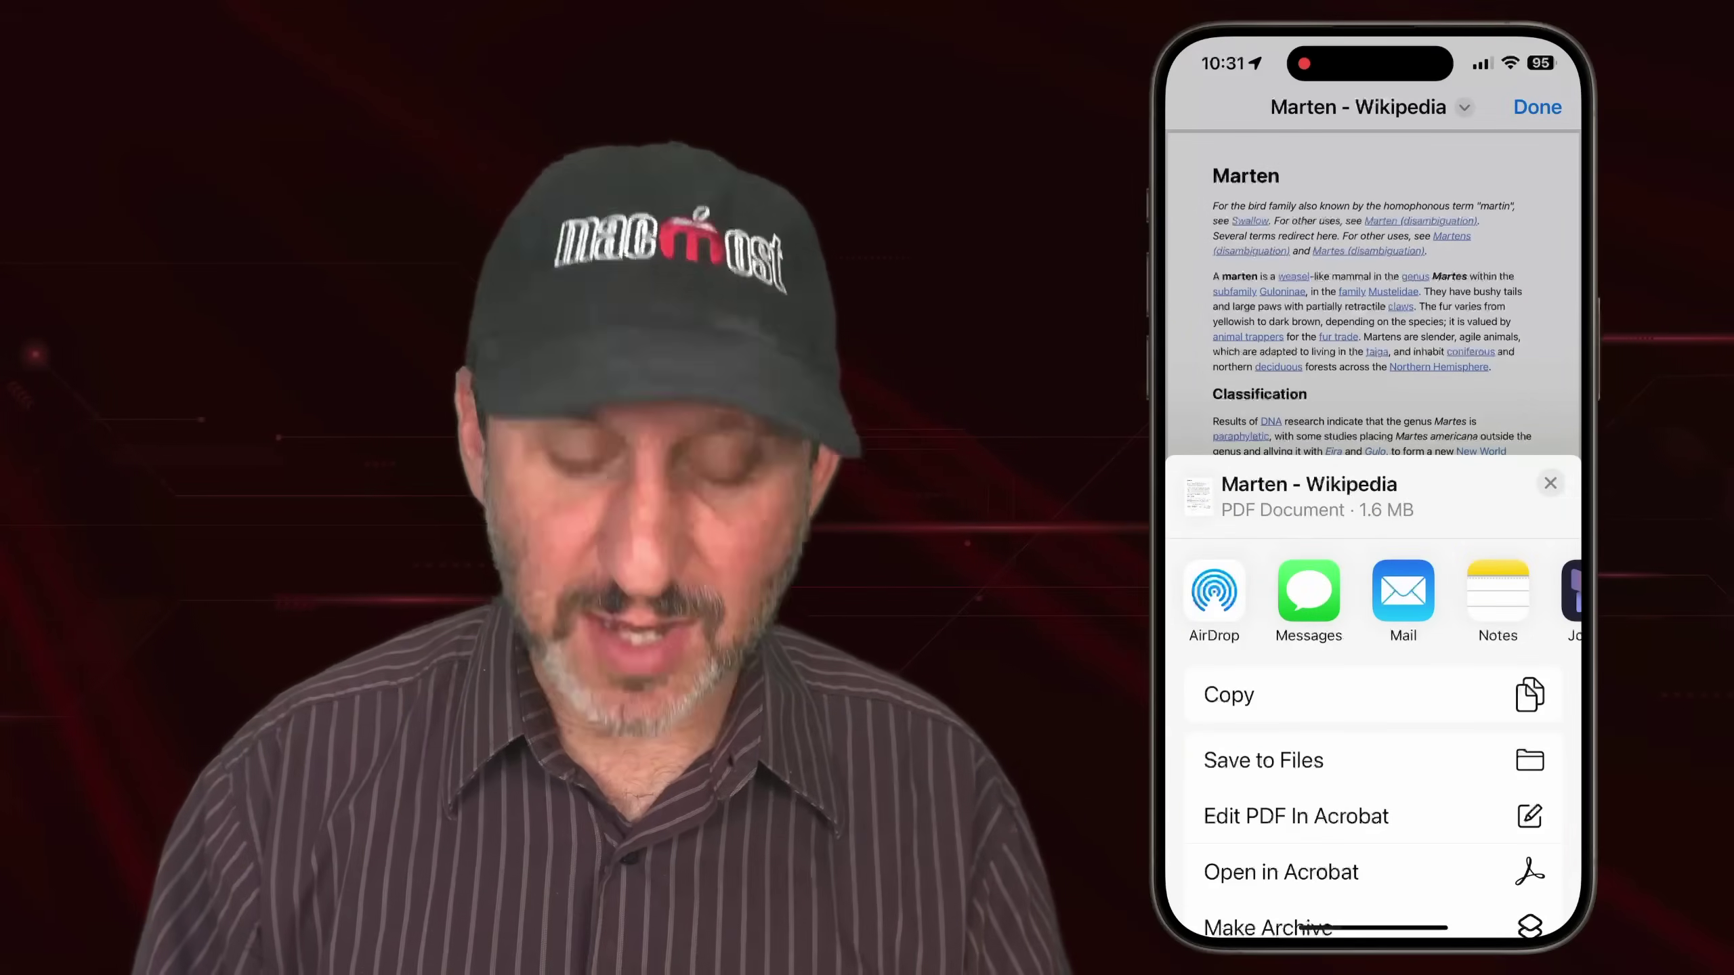
left_click(1263, 760)
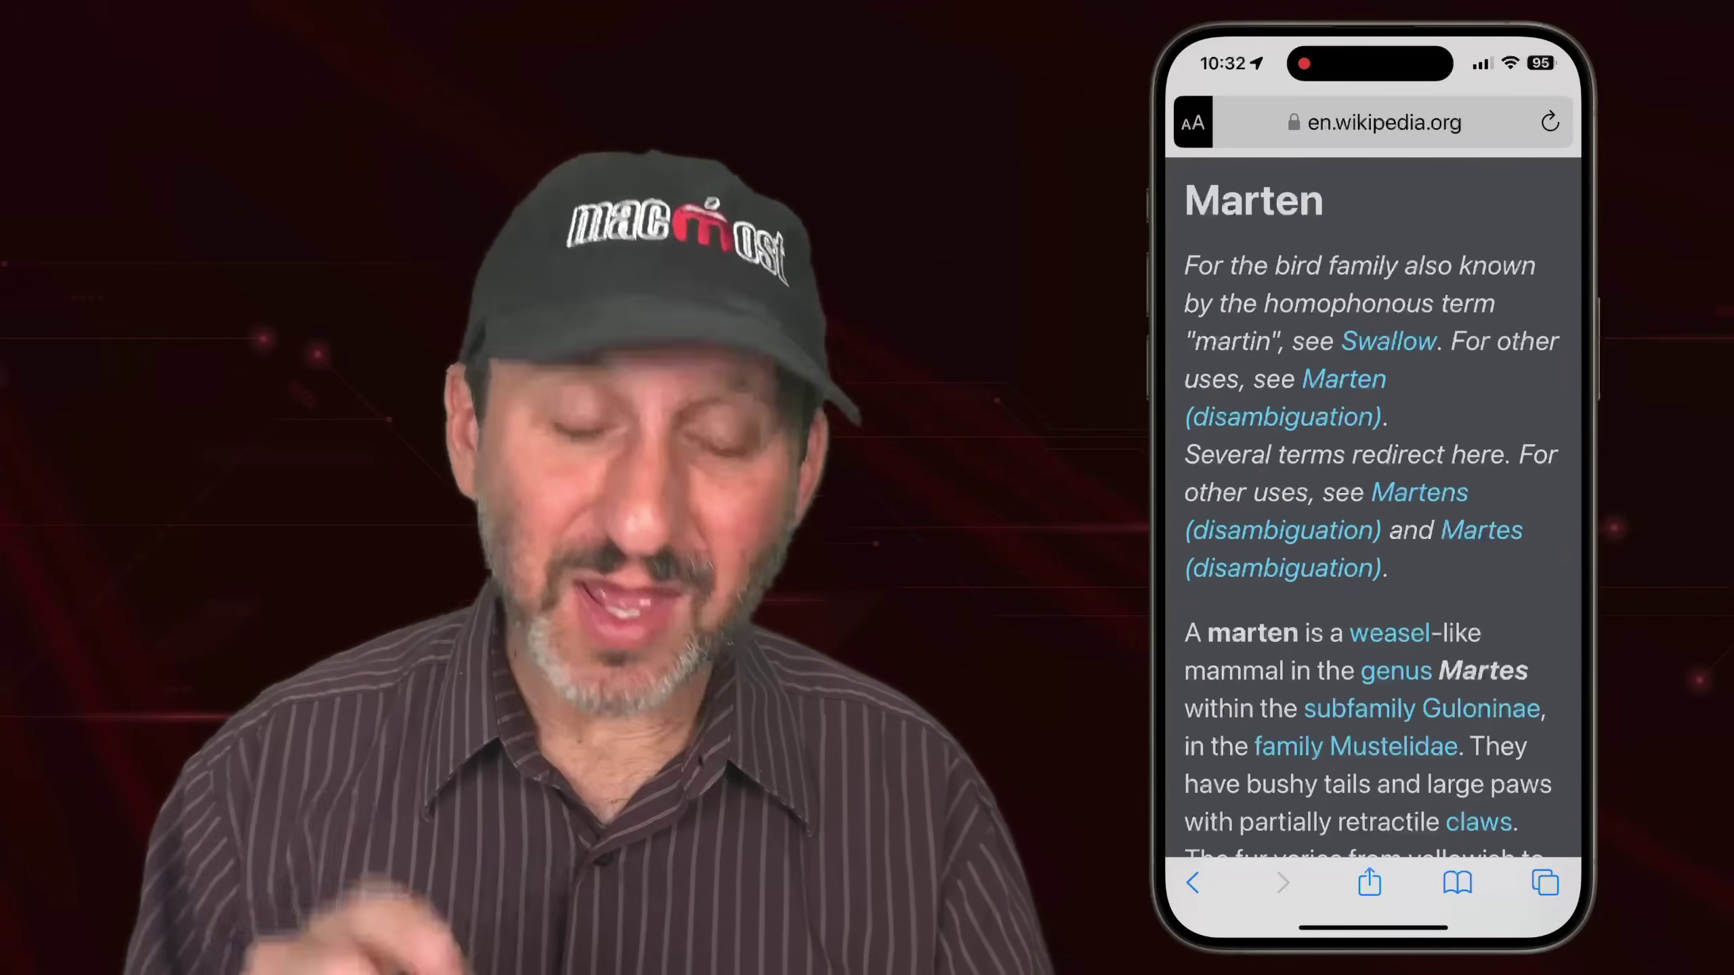
Open the Marten Reader page in Markup from the sharing options.
left_click(1370, 886)
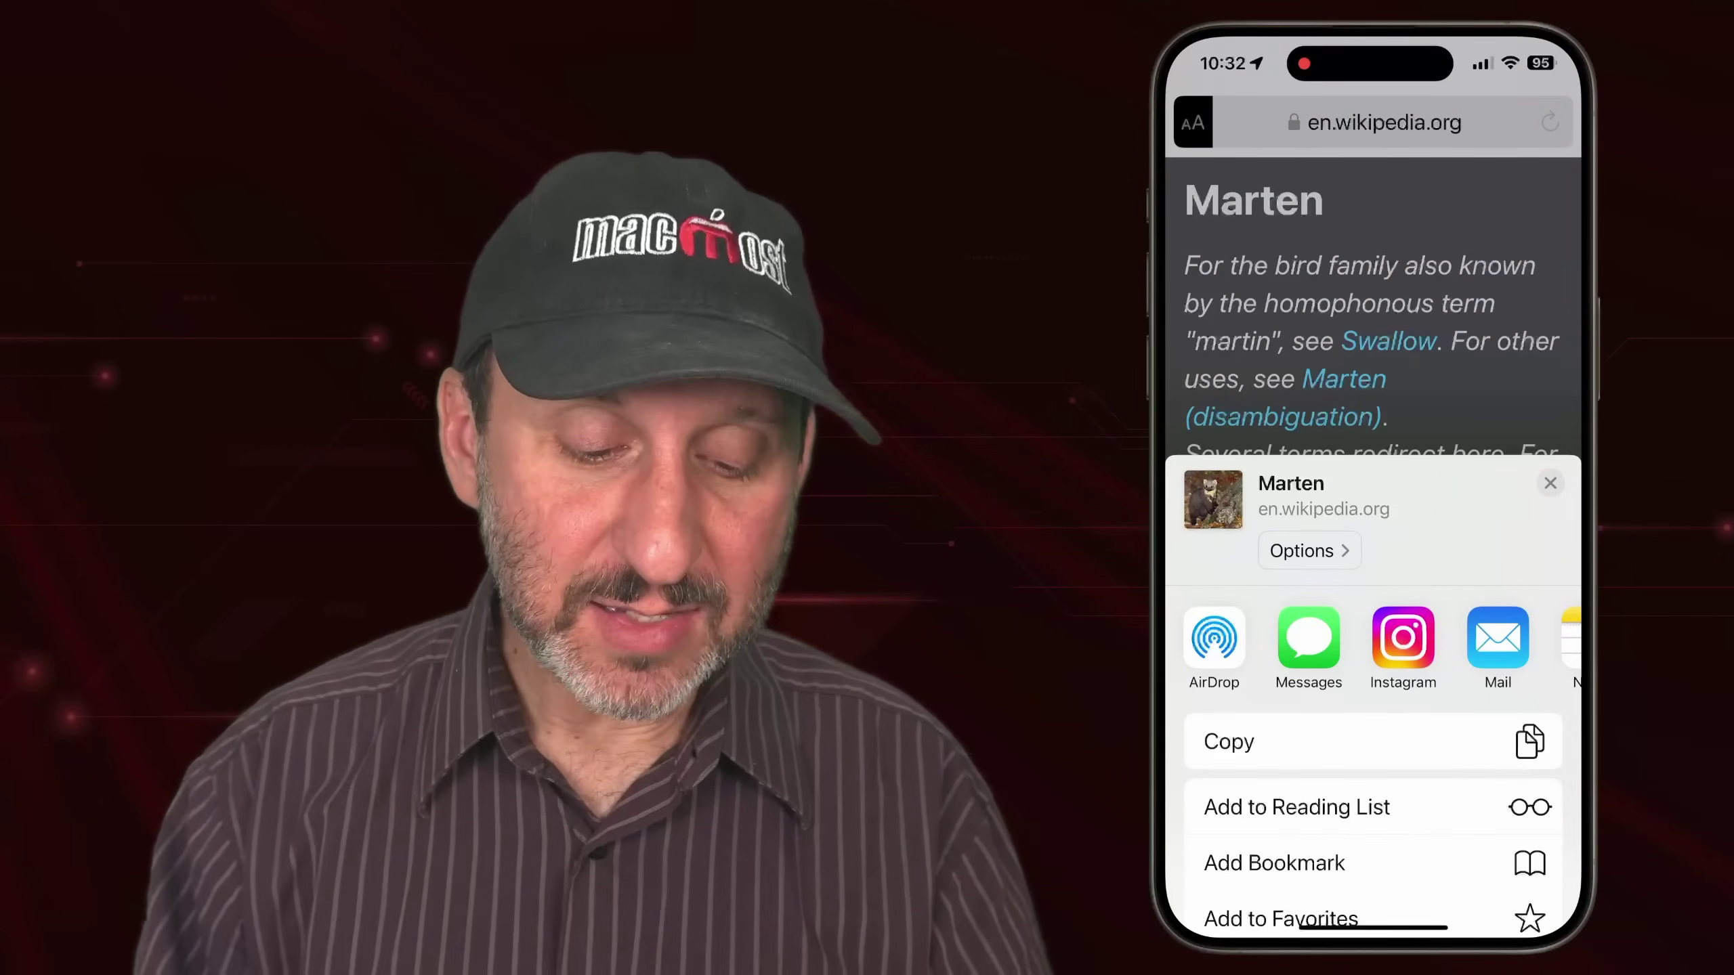
left_click_drag(1365, 862, 1365, 341)
left_click(1242, 788)
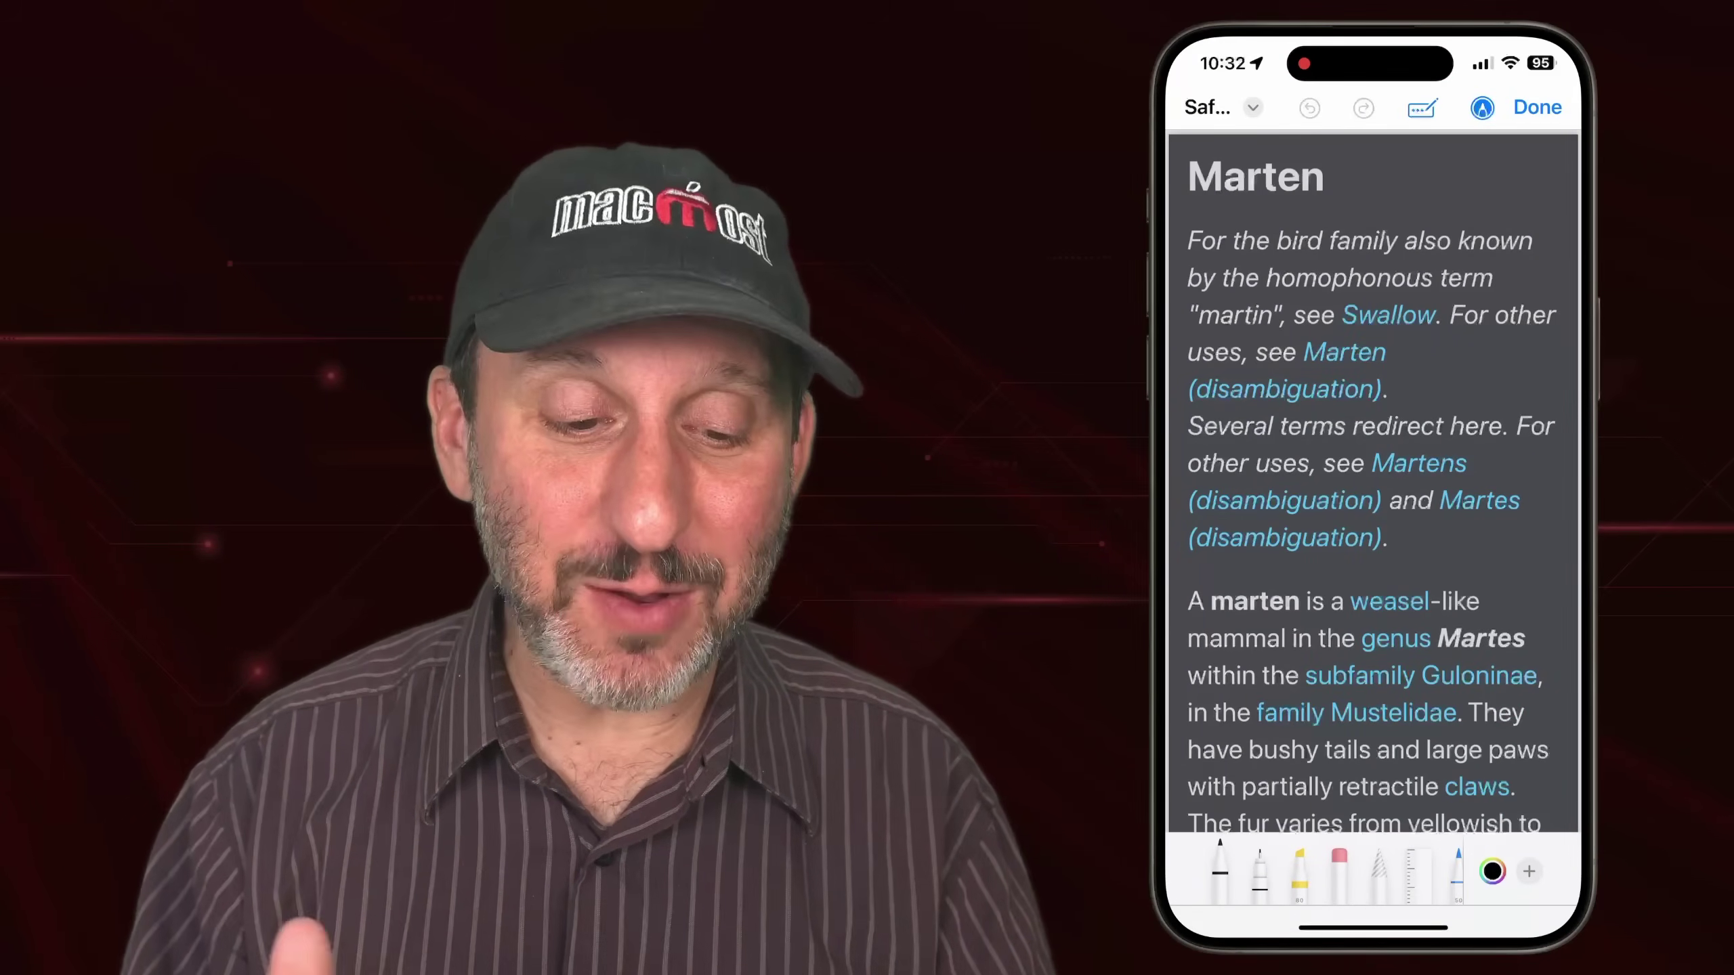
Check the document options for the Marten PDF in Markup, dismiss them, and finish the markup session.
left_click(1253, 107)
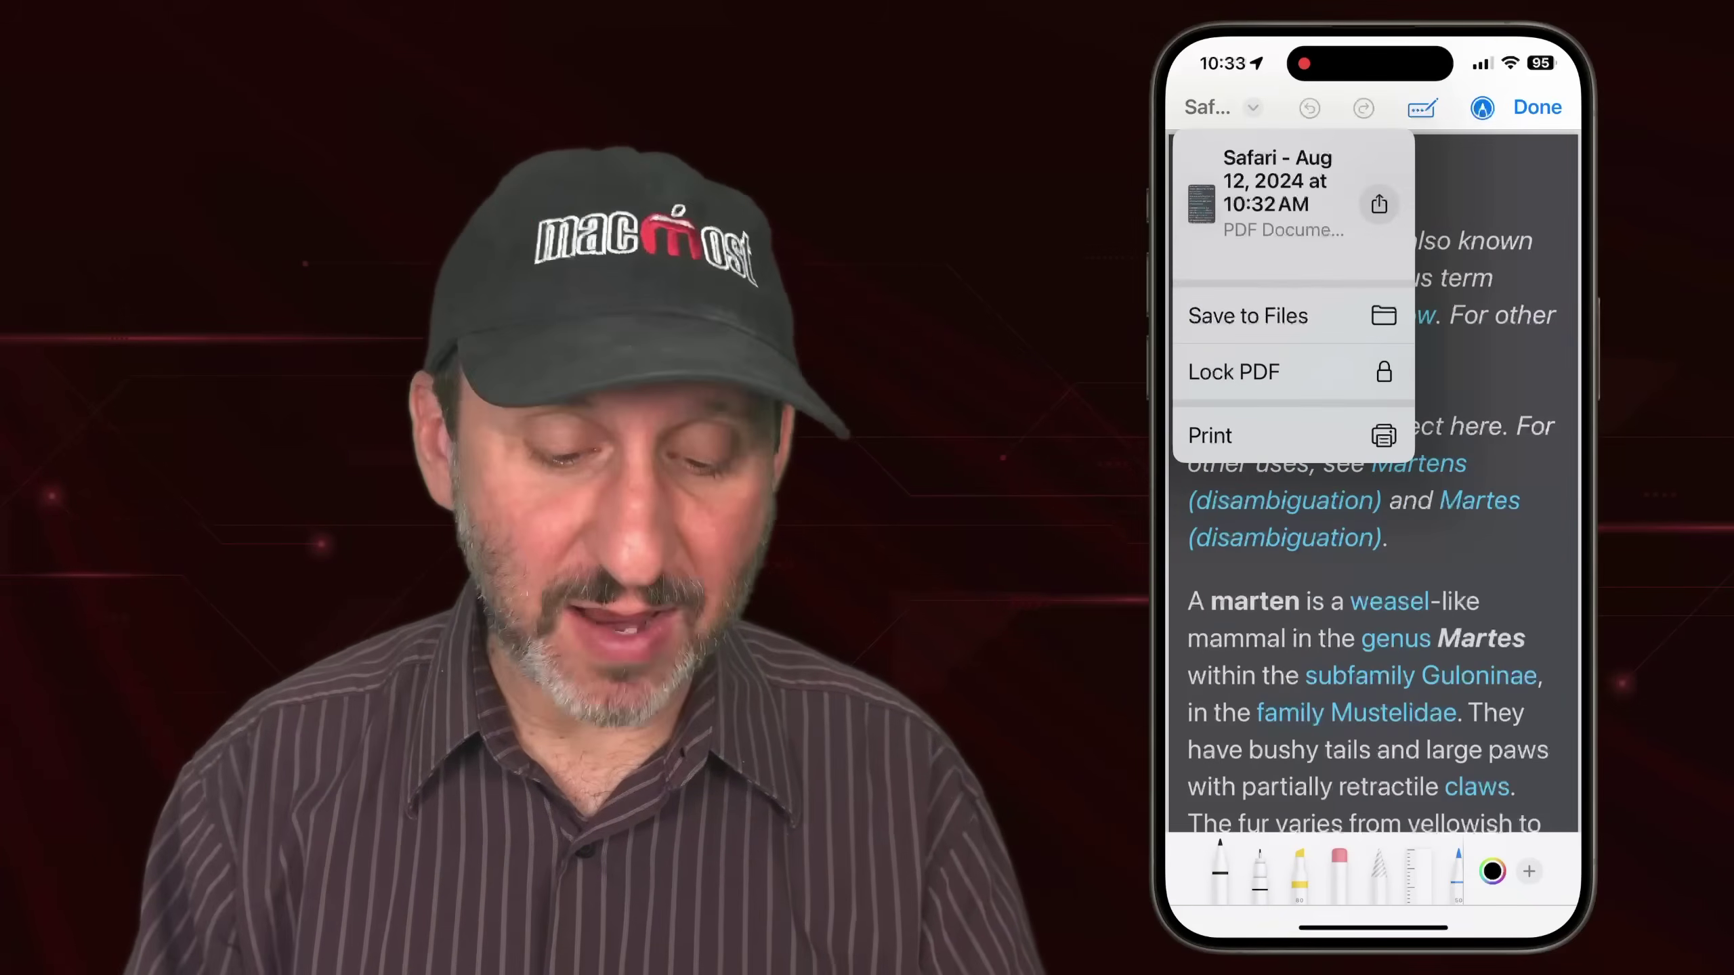
left_click(1372, 656)
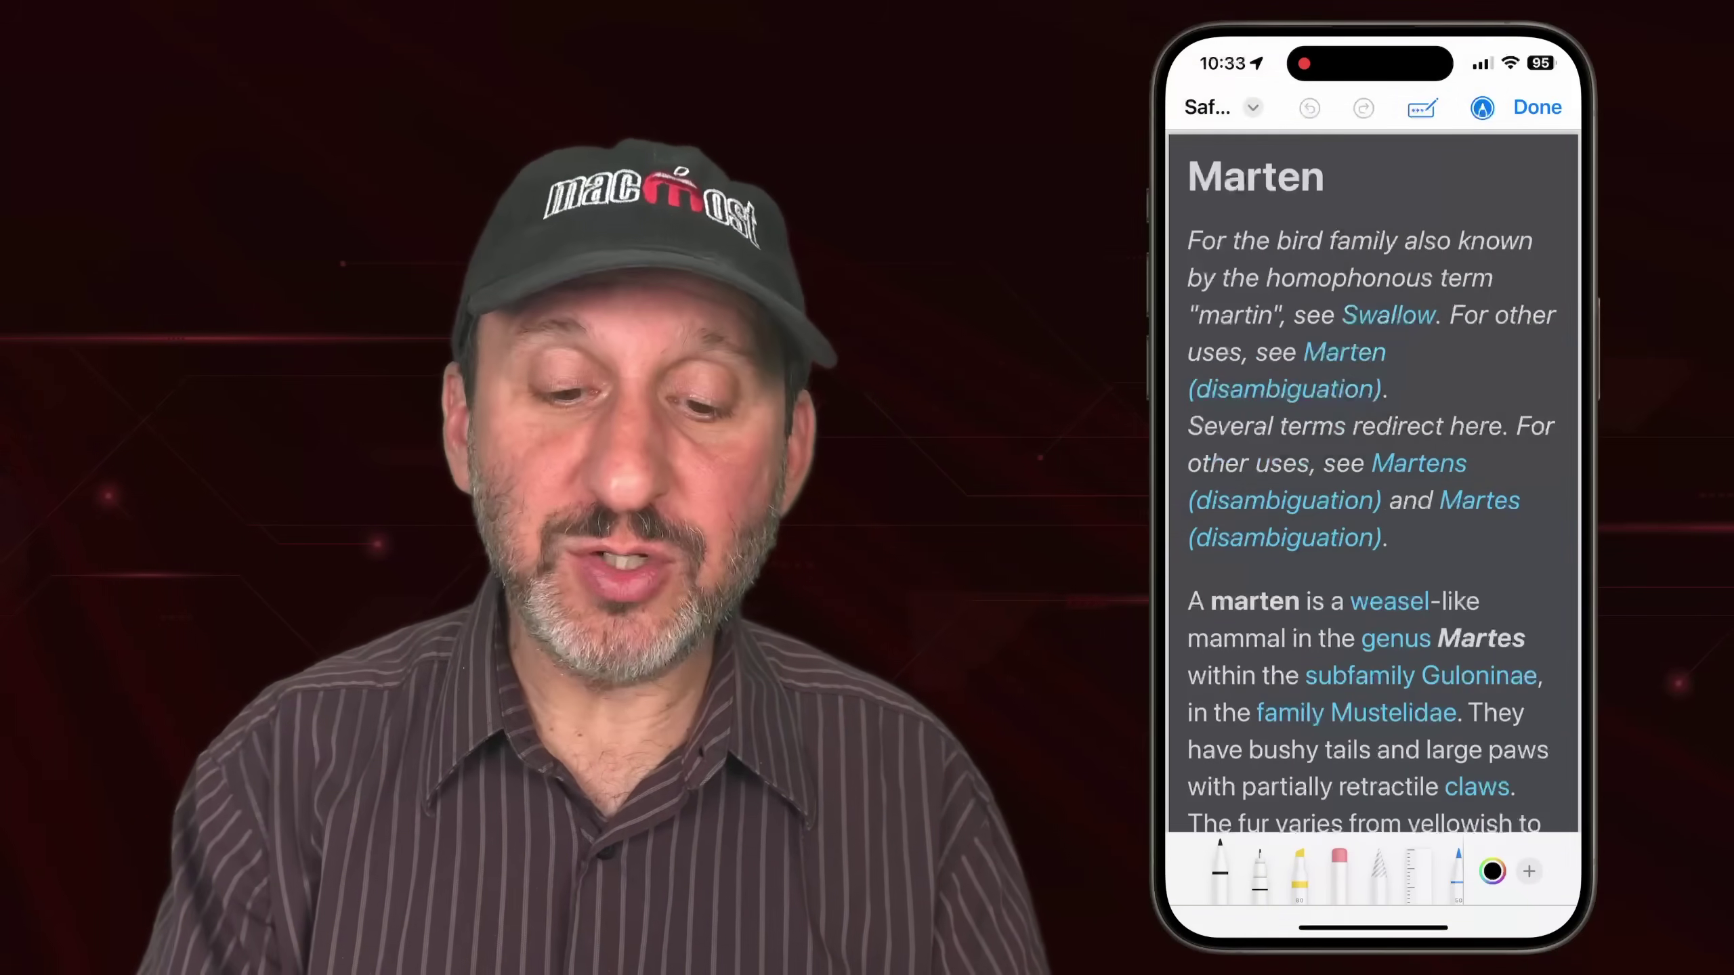
left_click(1537, 107)
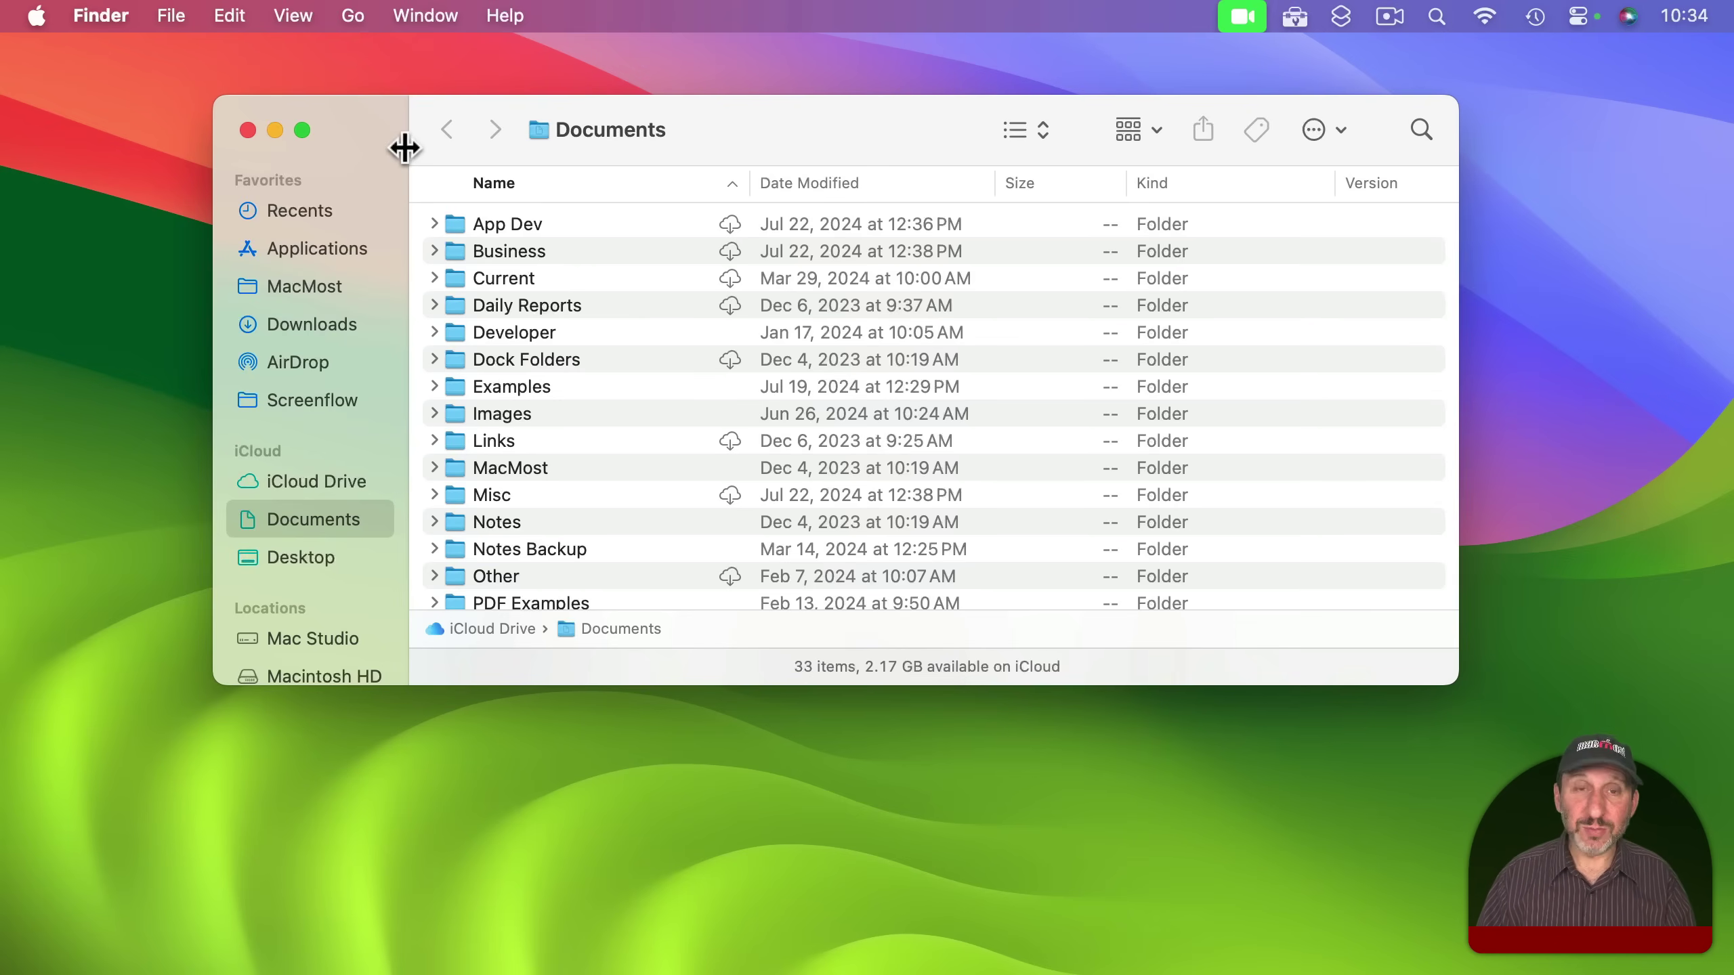
On the Mac, take a screenshot of the Documents Finder window in selected-window mode, checking that Preview is the save destination.
key("super+shift+5")
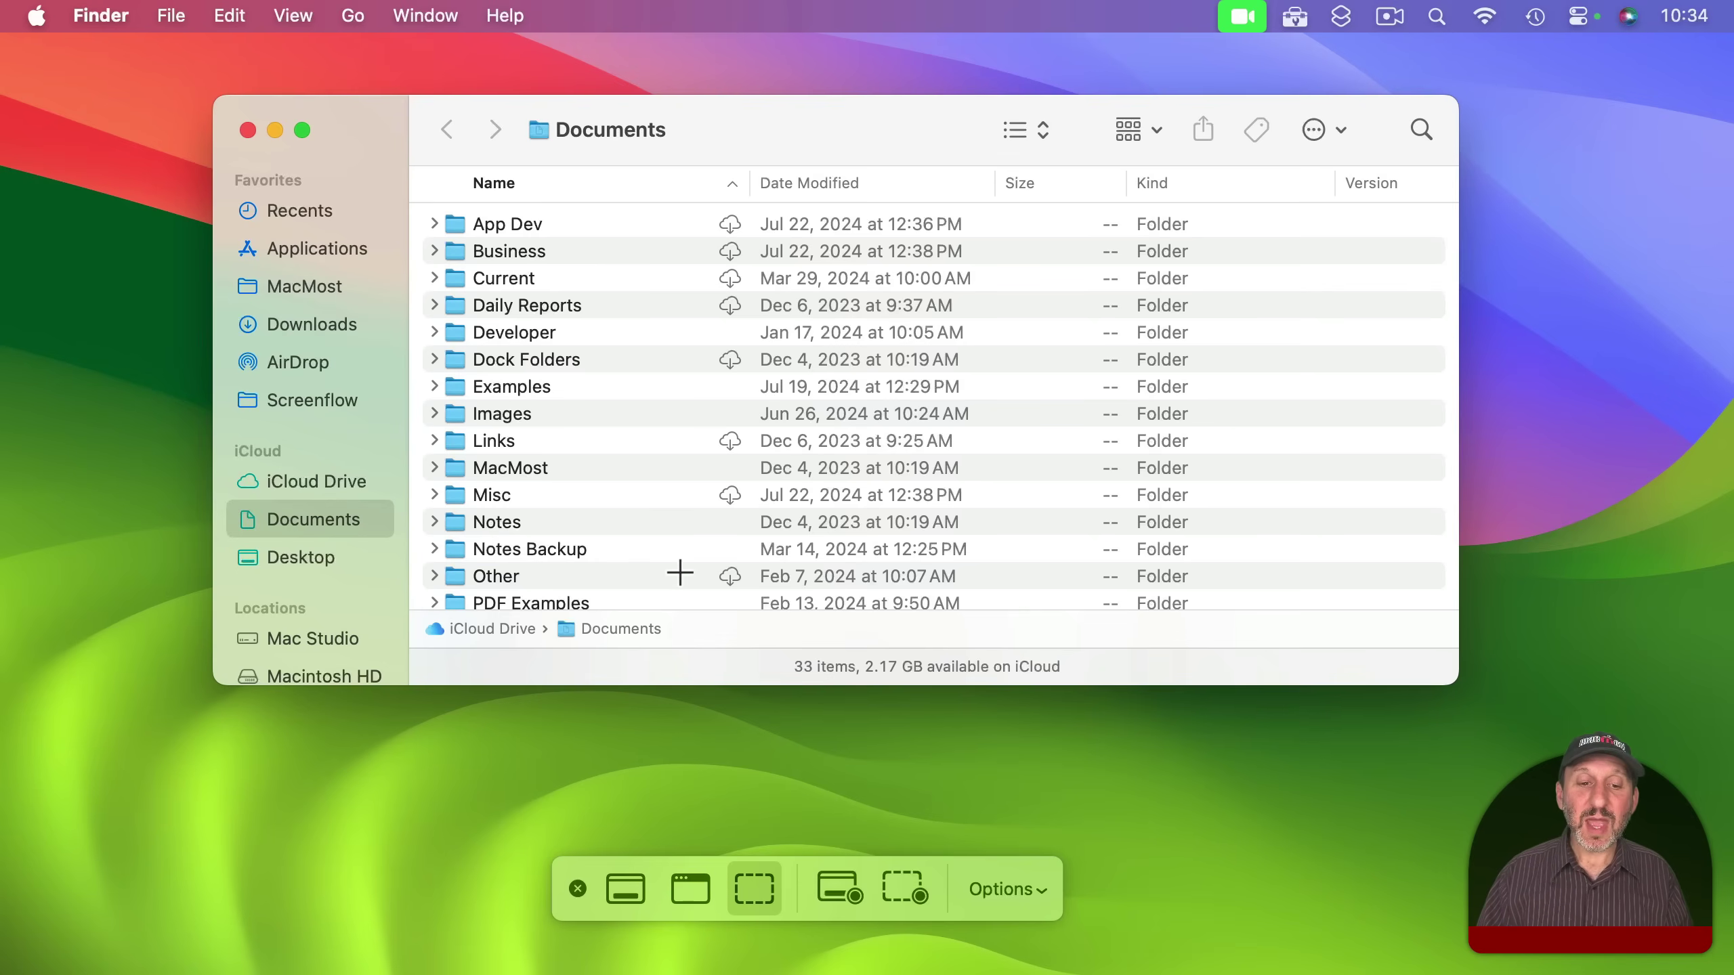
left_click(691, 887)
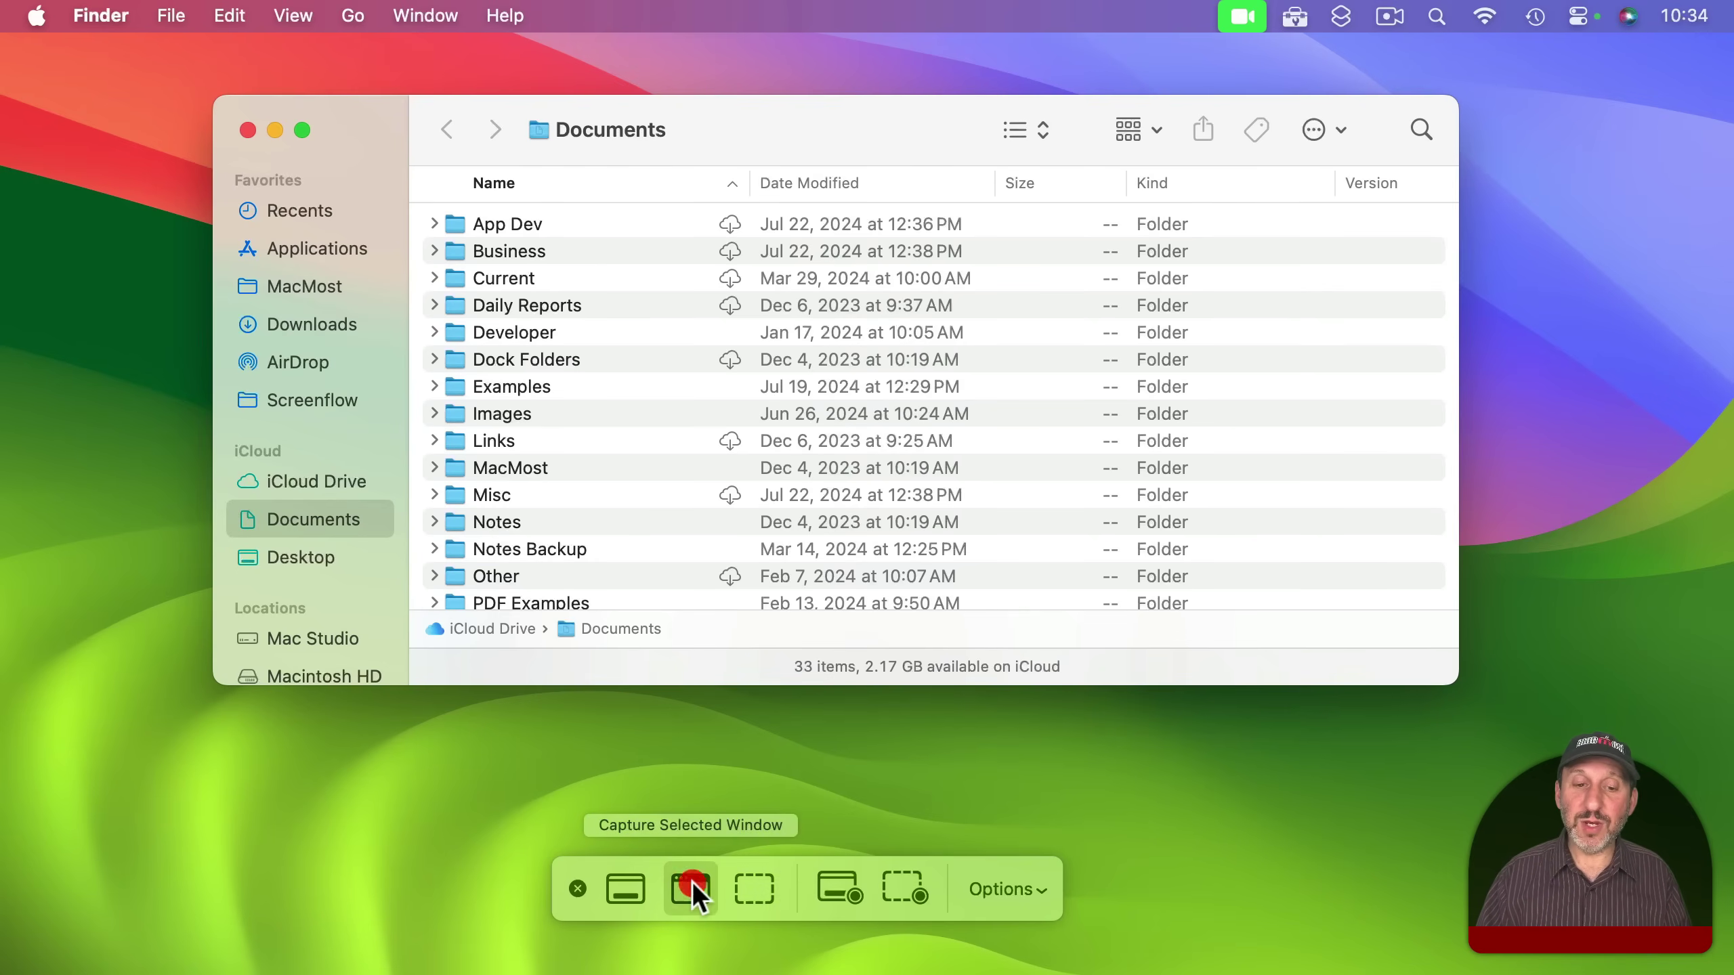
left_click(614, 891)
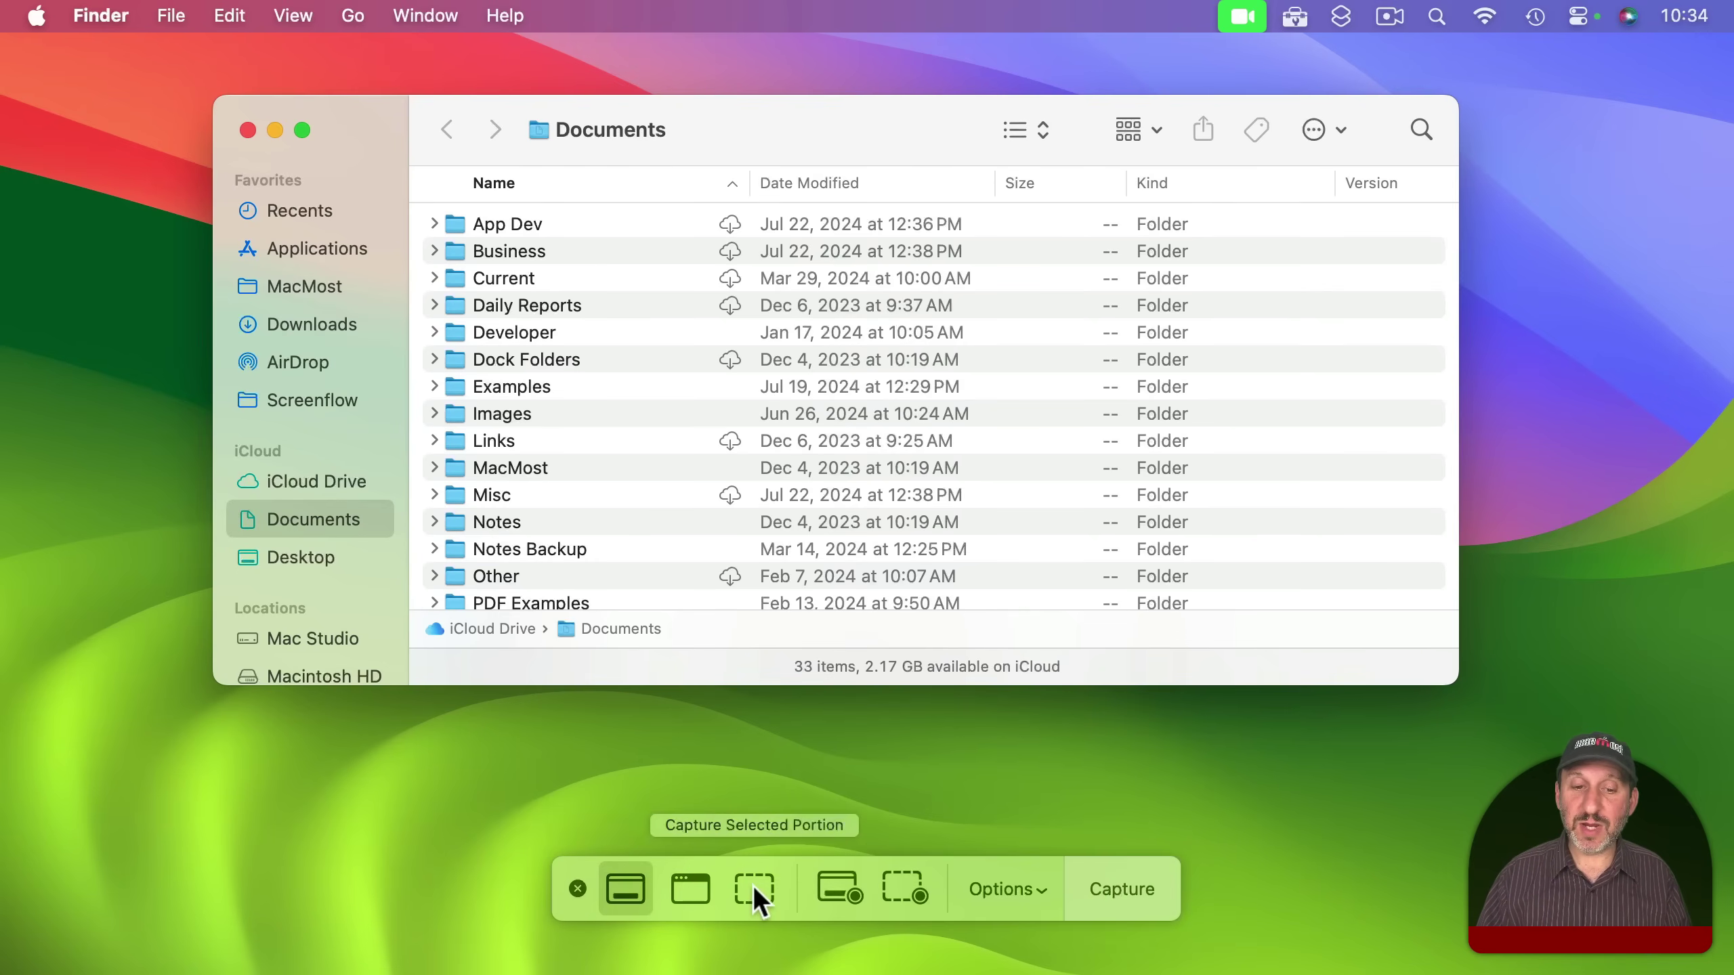
left_click(690, 888)
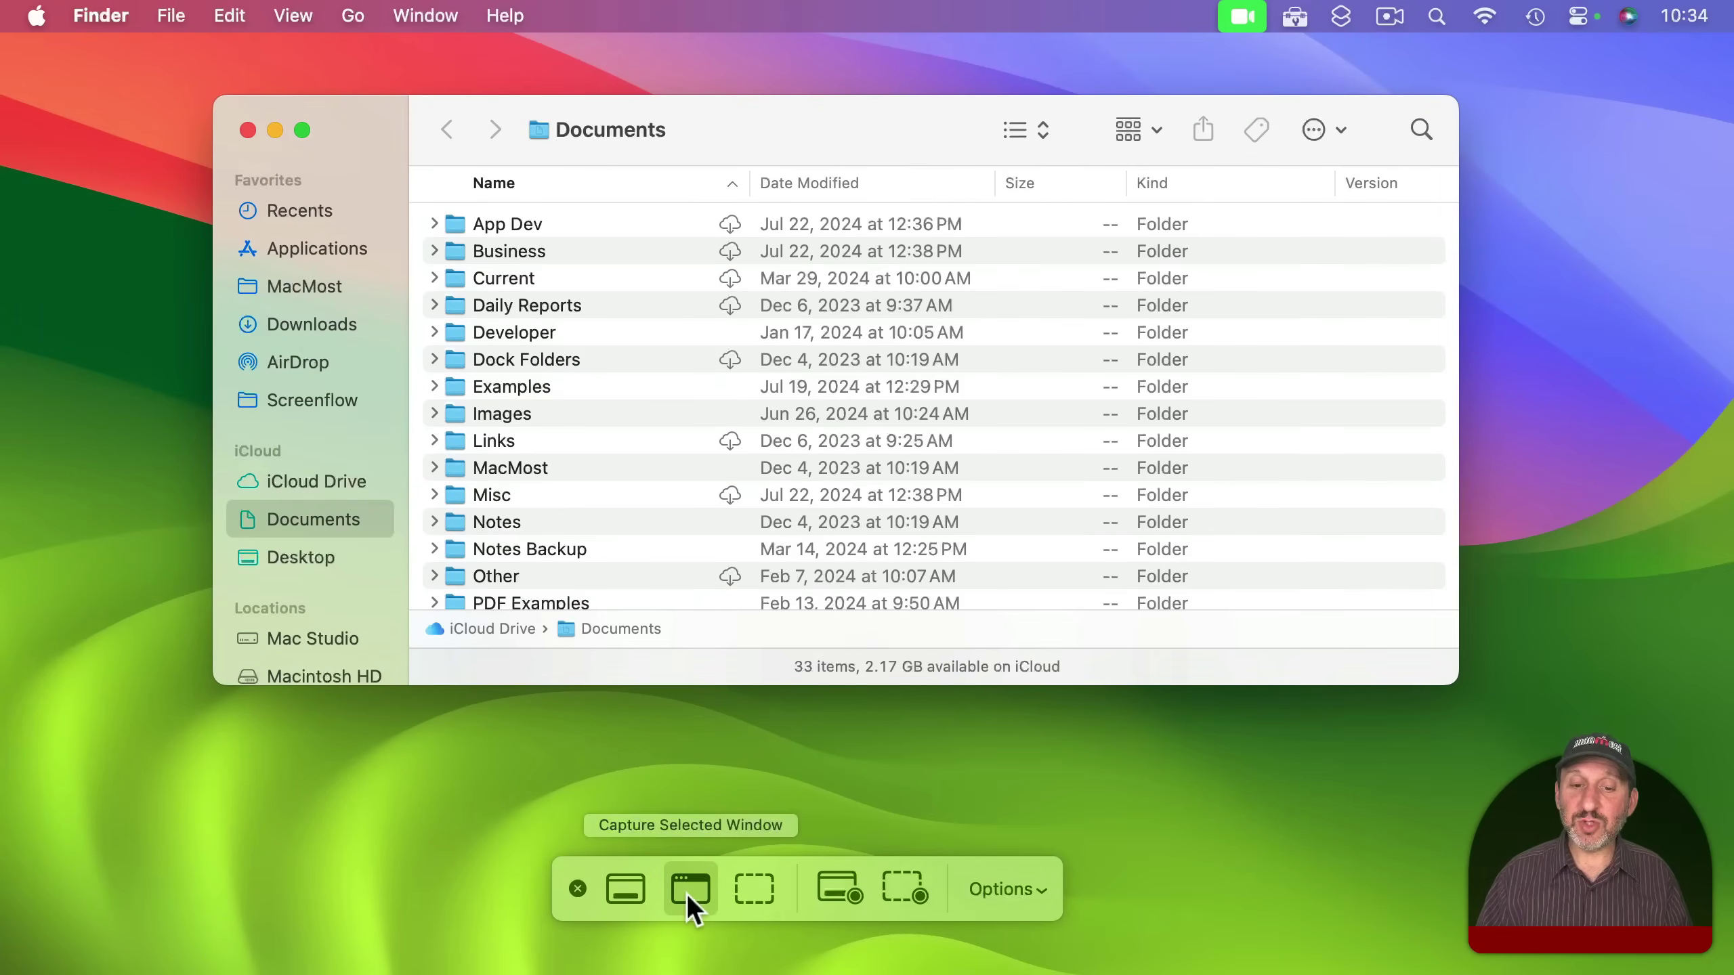
left_click(991, 888)
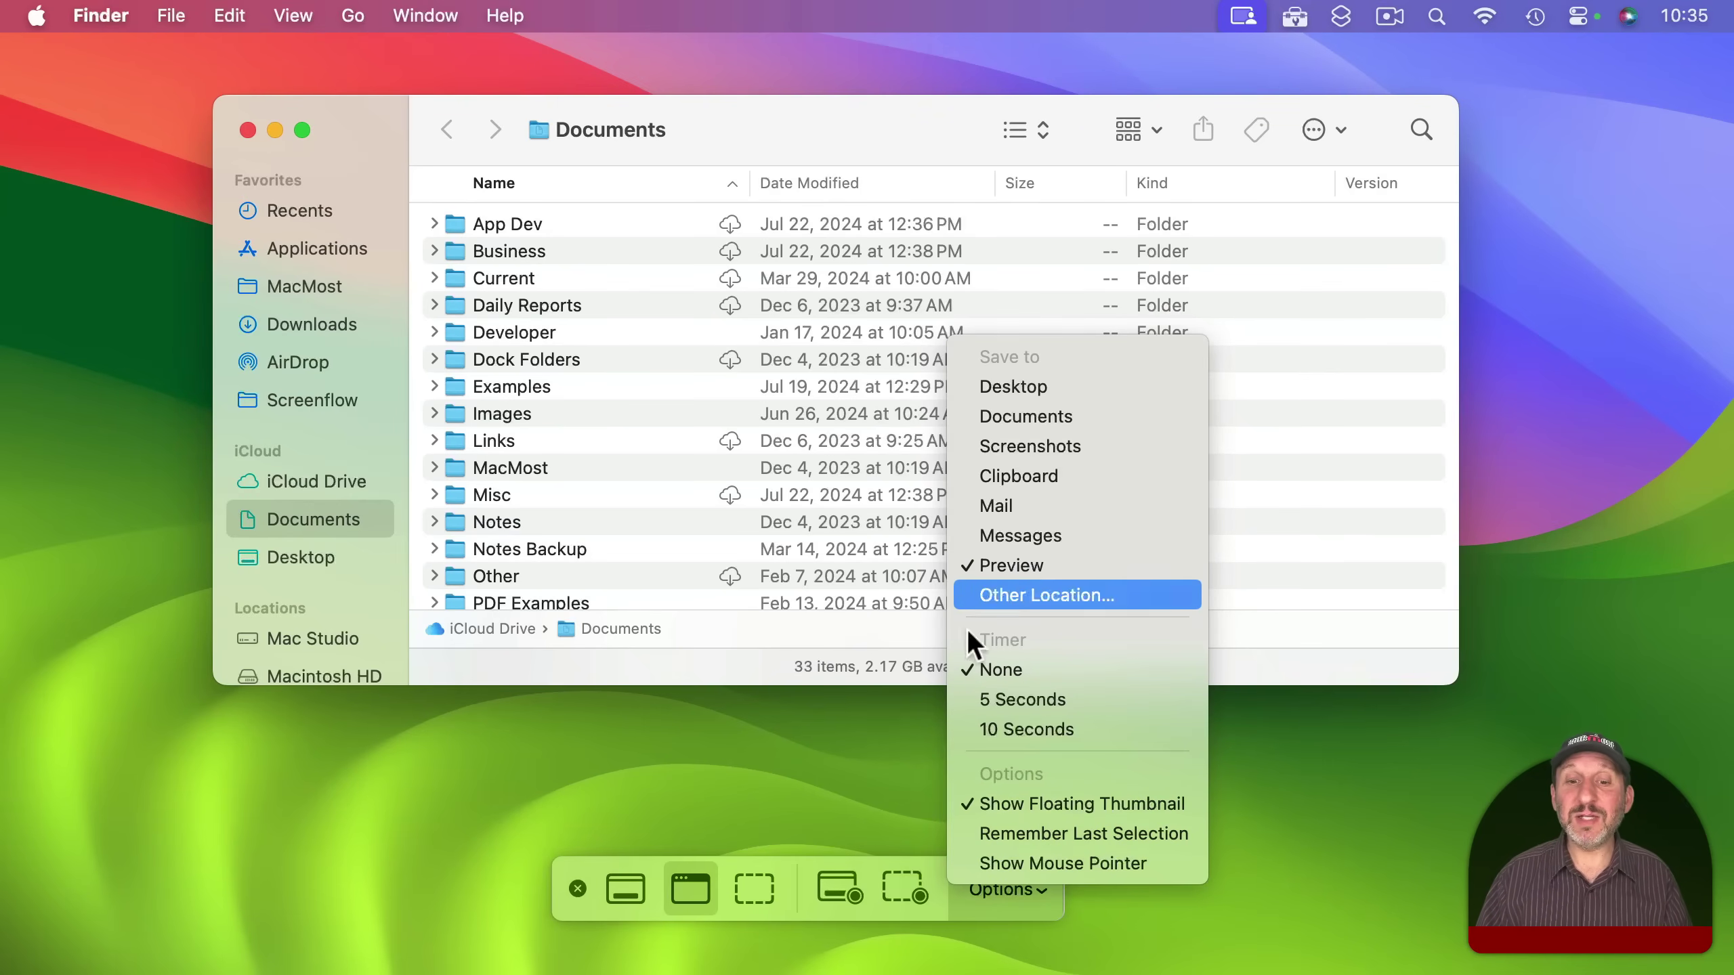
left_click(959, 887)
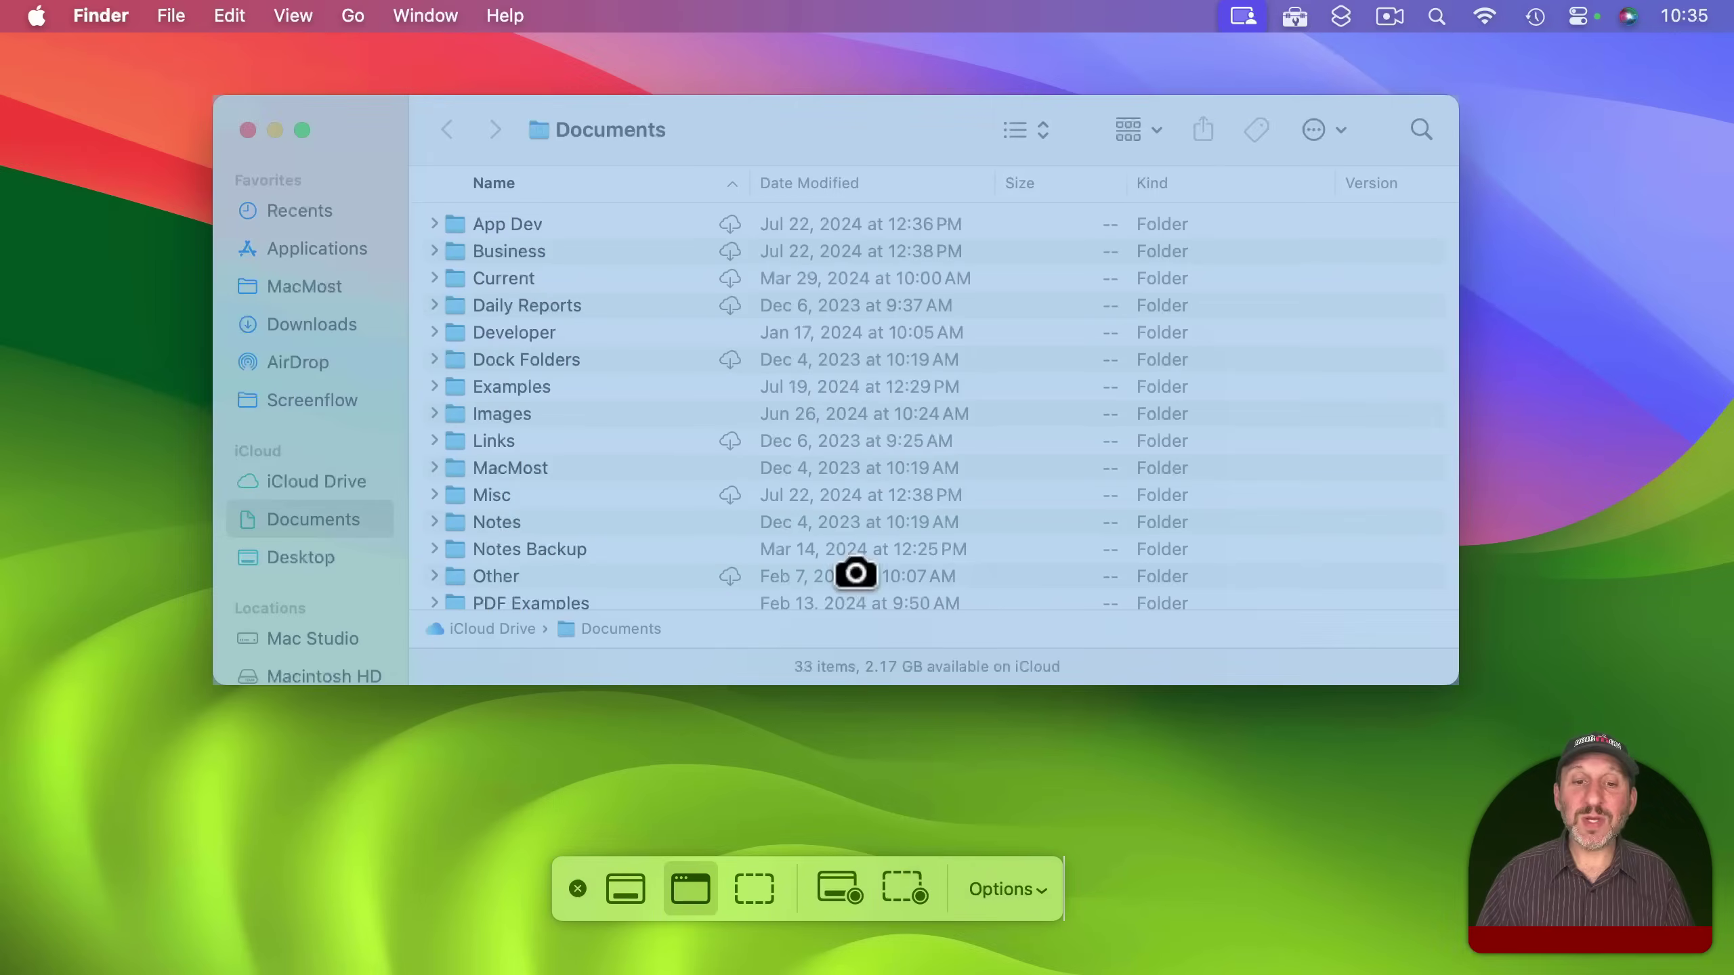
left_click(851, 388)
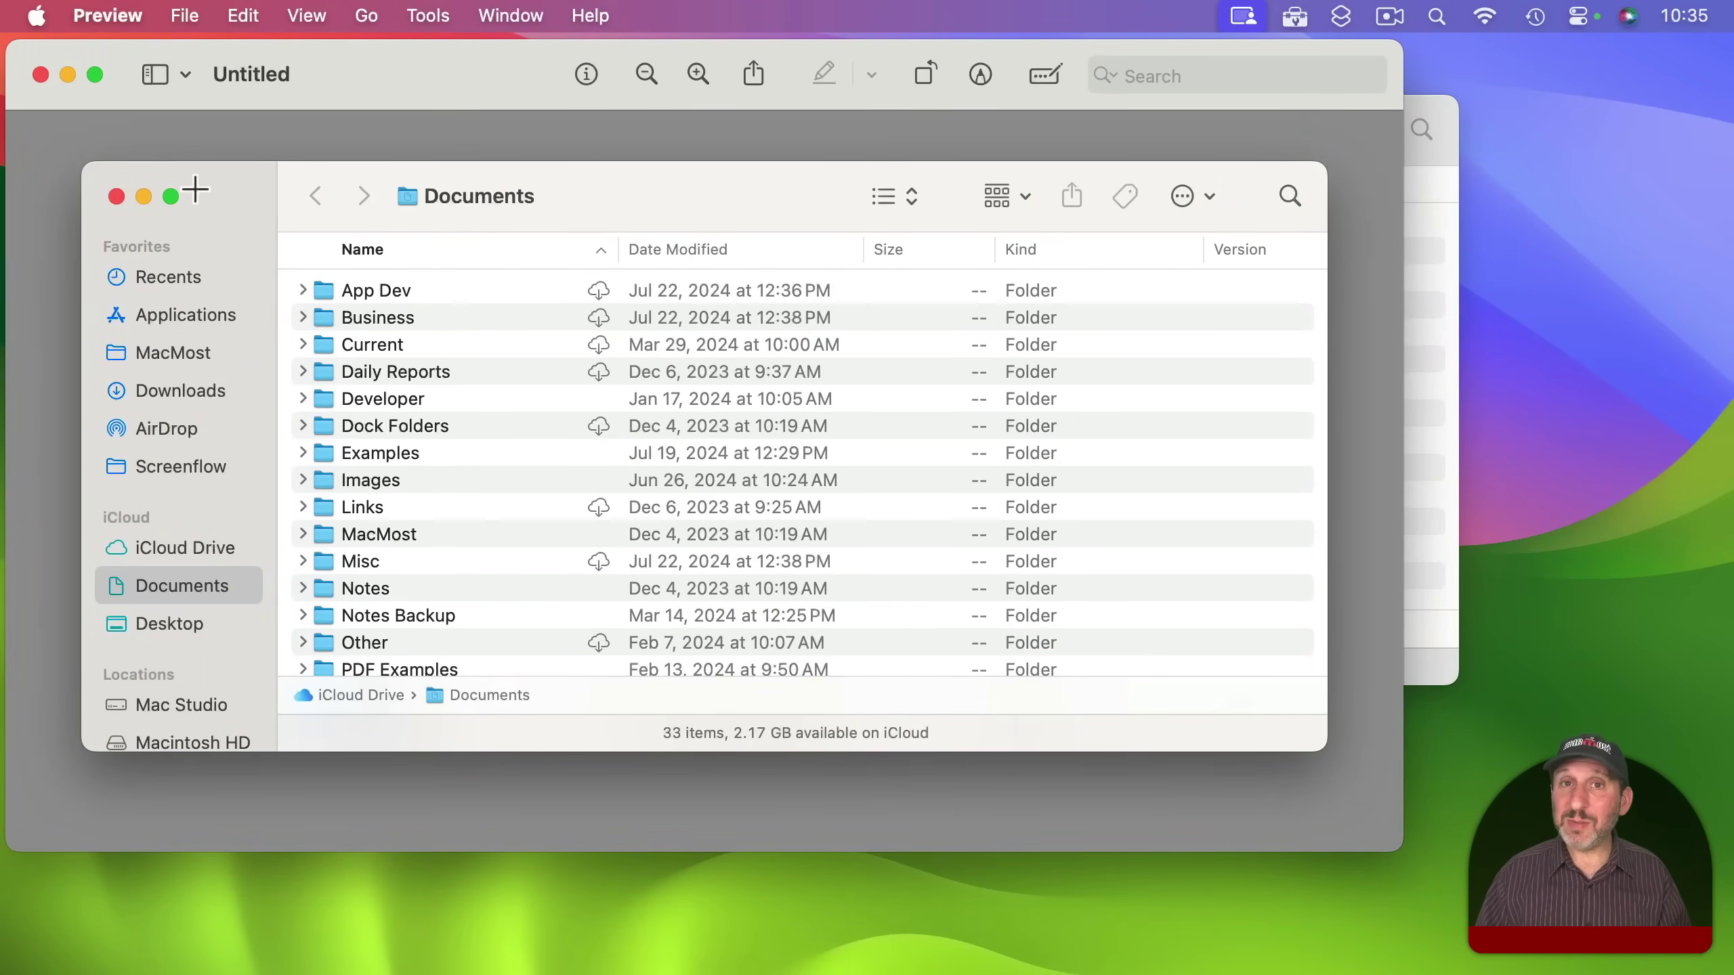
Save the window screenshot from Preview to the Desktop in PDF format.
left_click(189, 19)
left_click(223, 217)
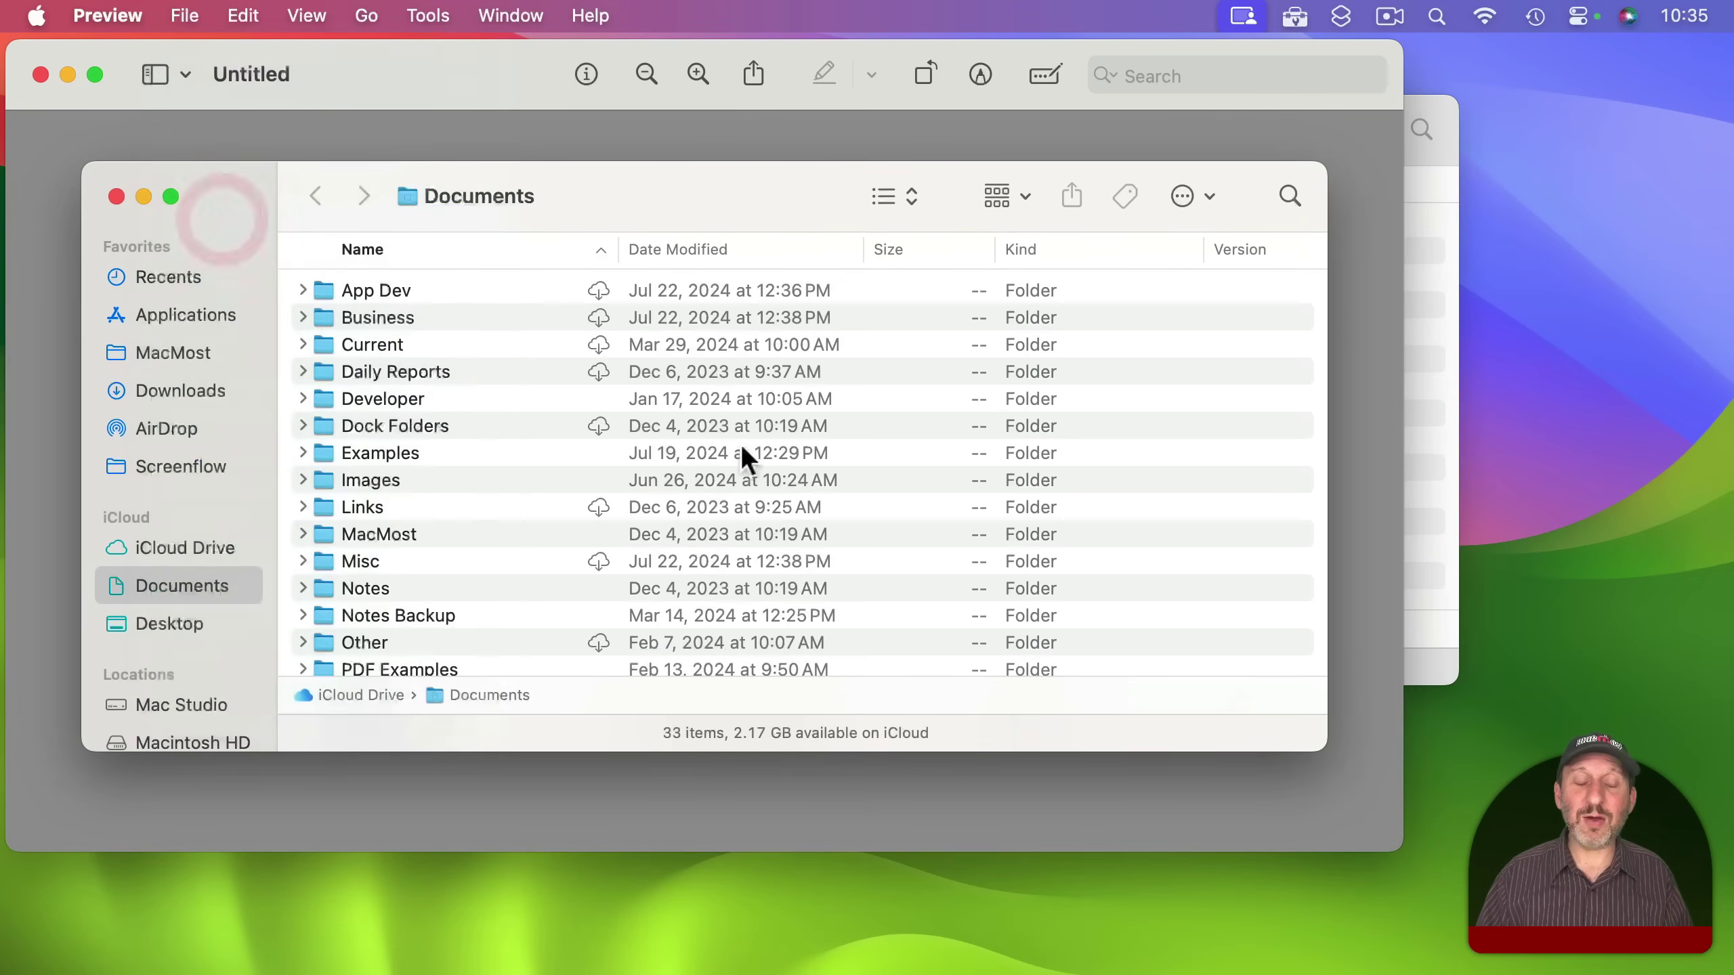
left_click(771, 538)
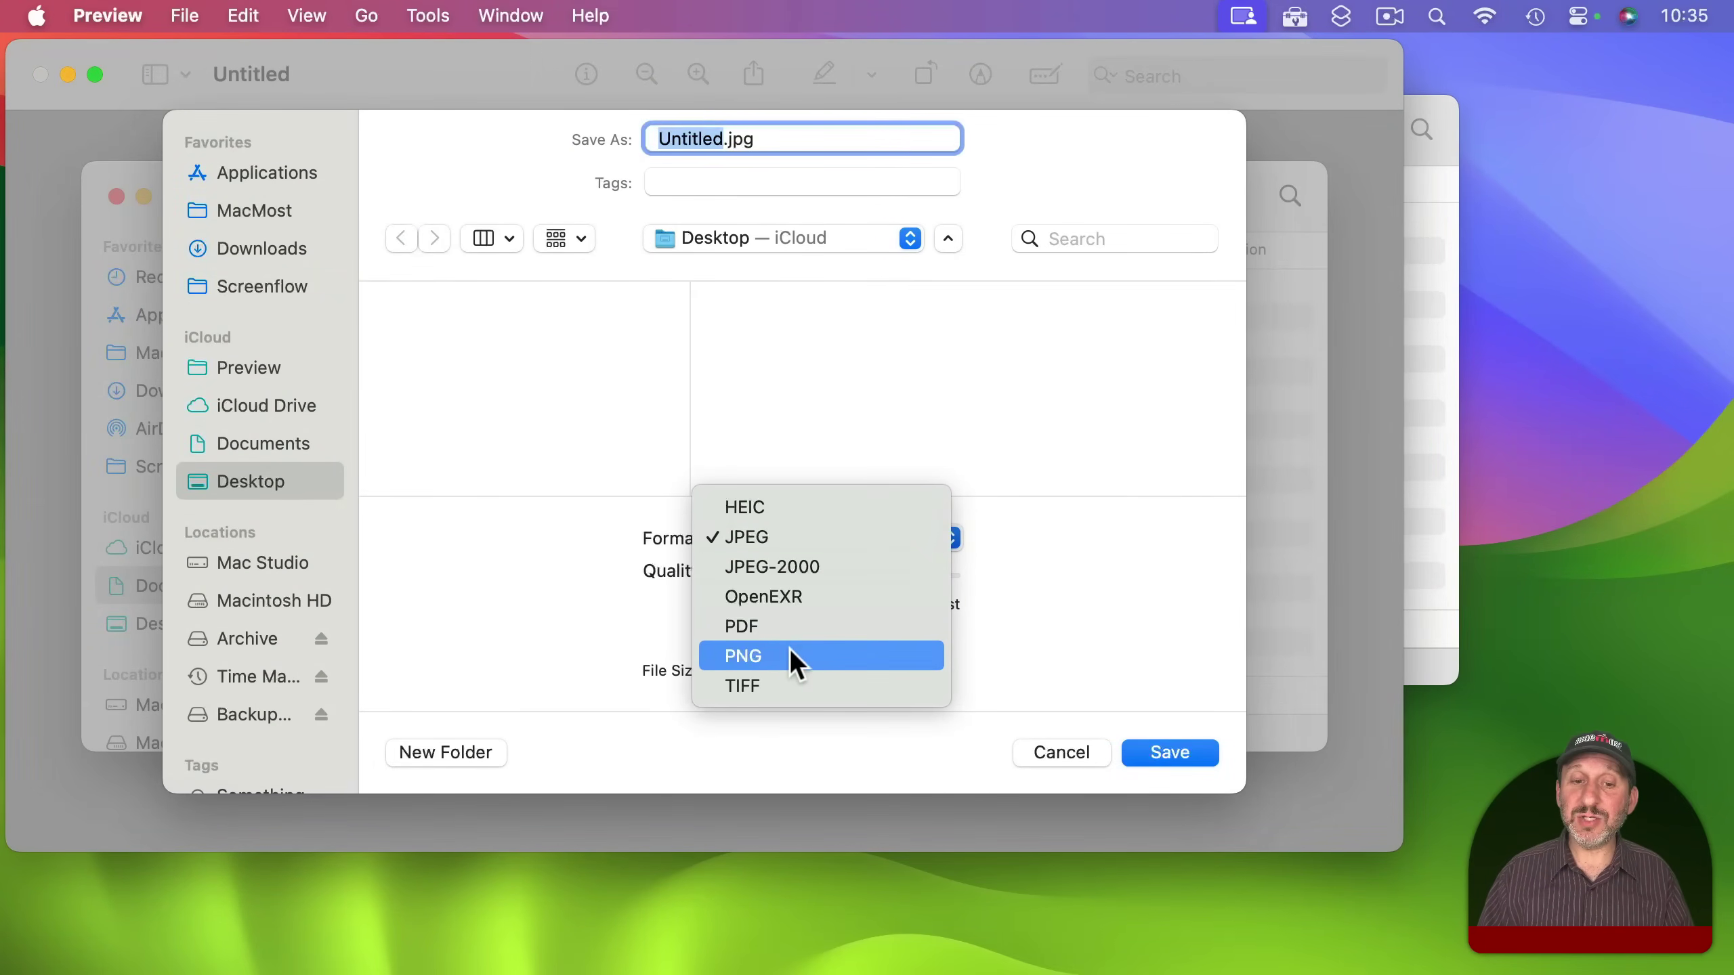
left_click(788, 626)
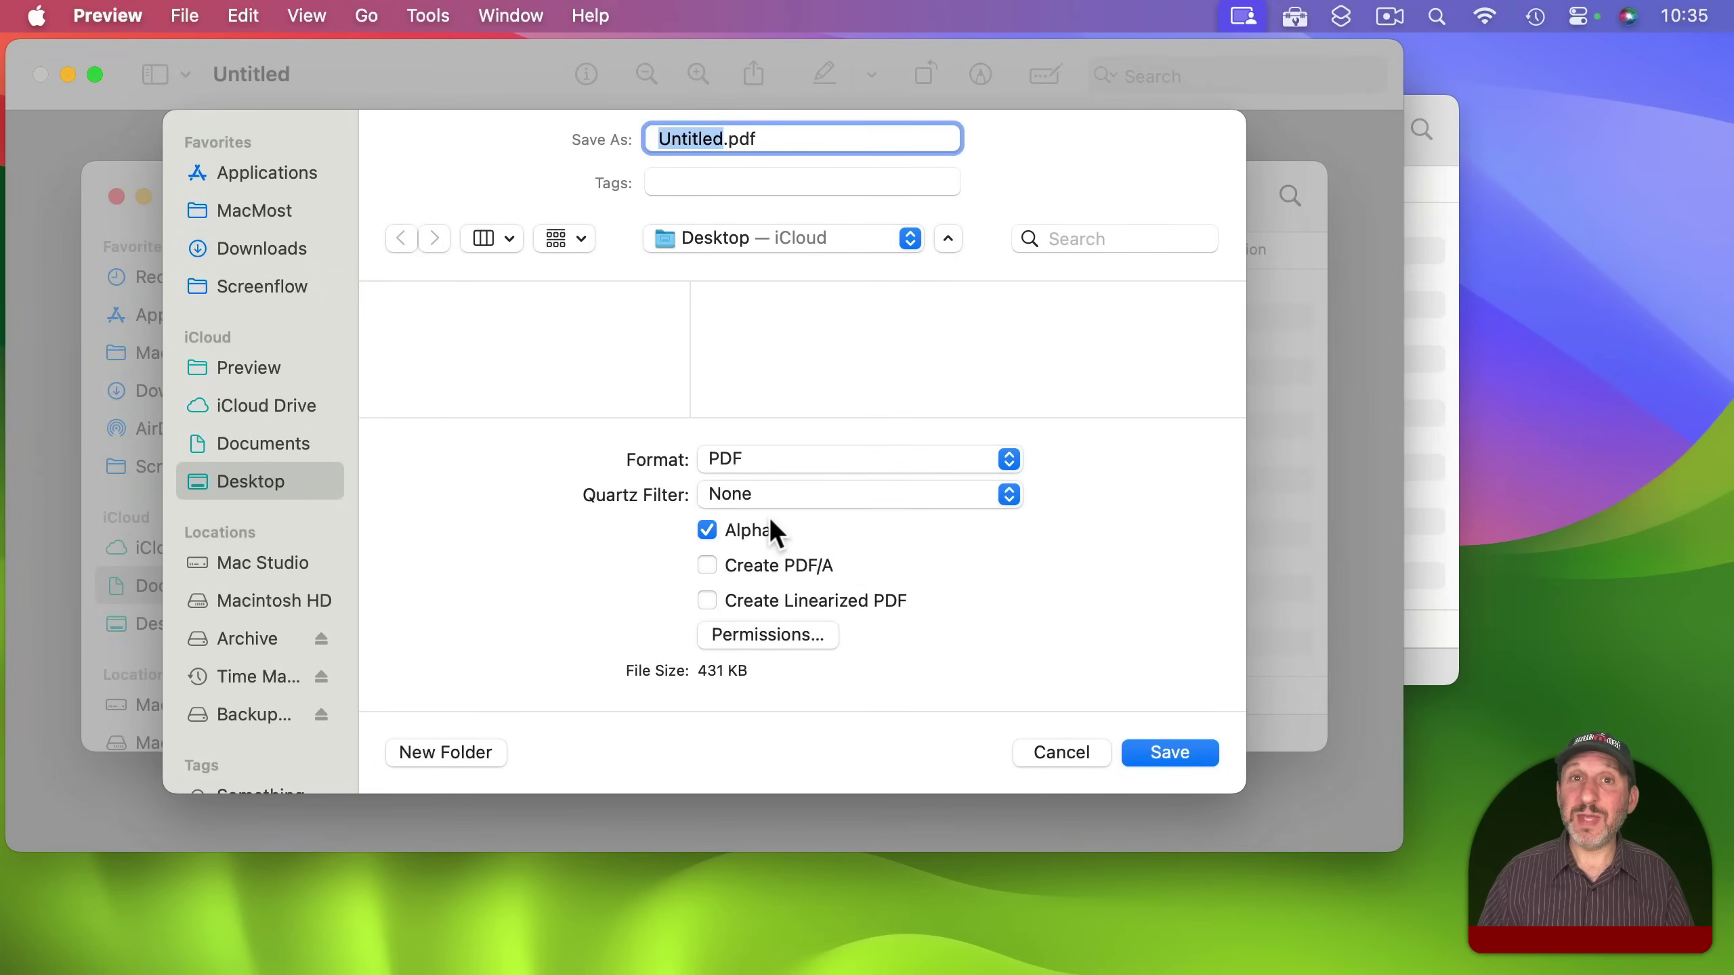
left_click(1187, 741)
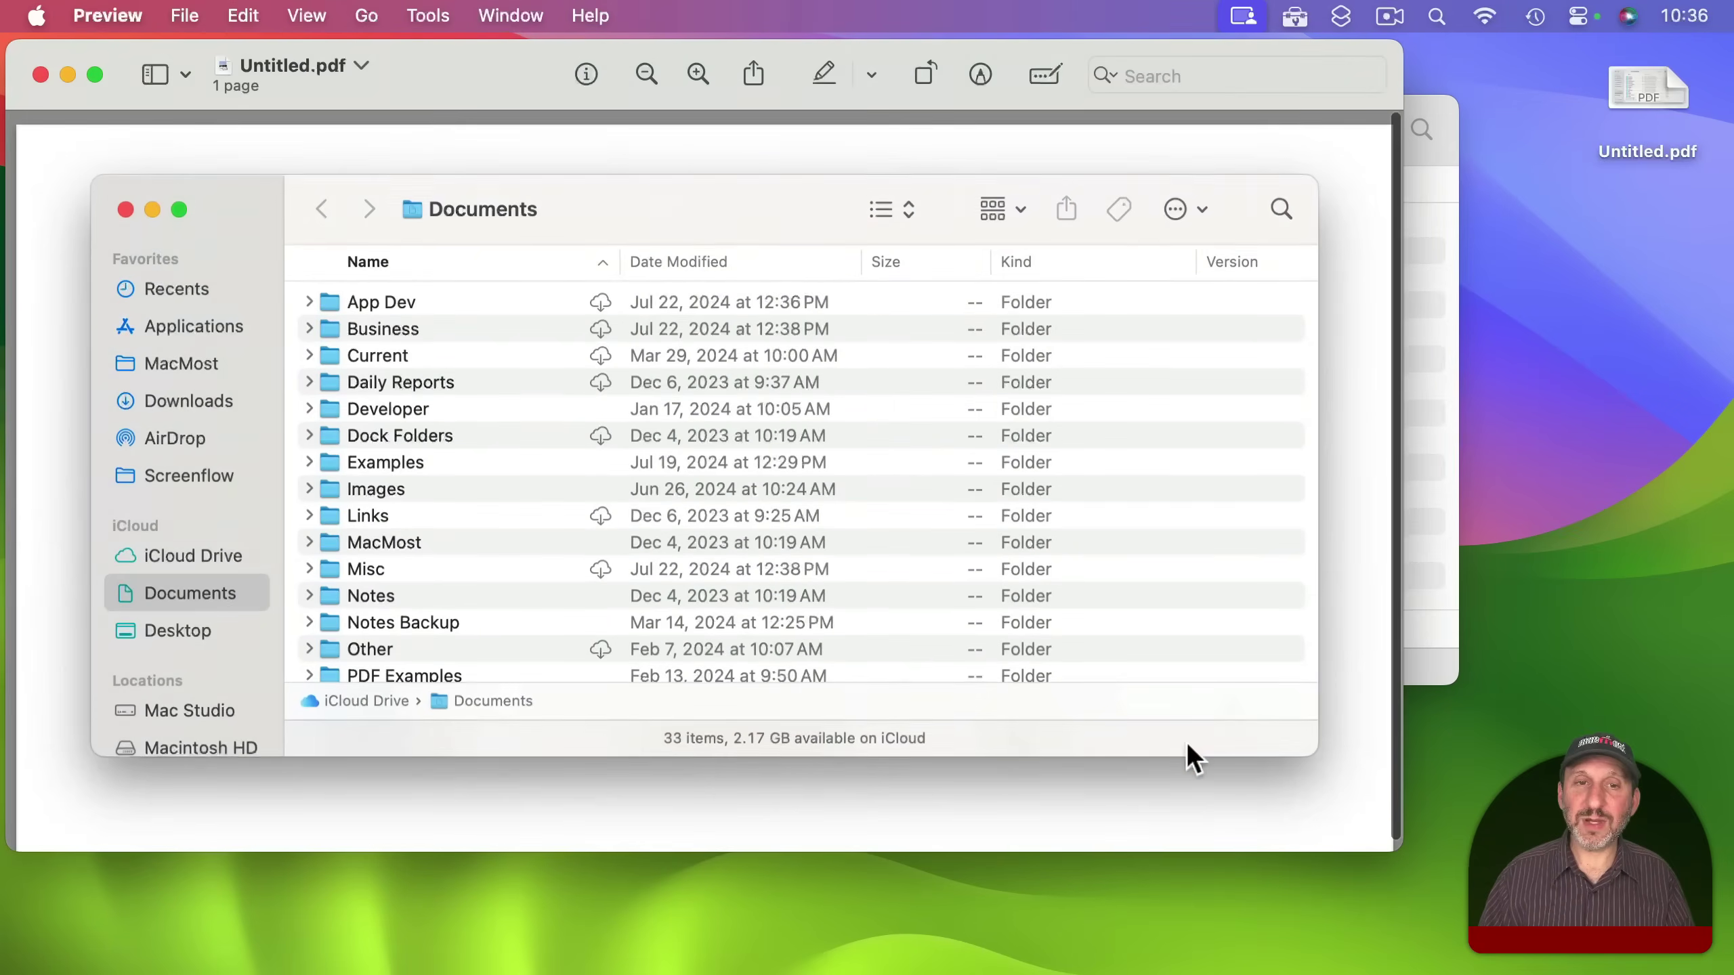
Inspect Untitled.pdf on the desktop with Quick Look, and close the preview.
left_click(1658, 64)
key("space")
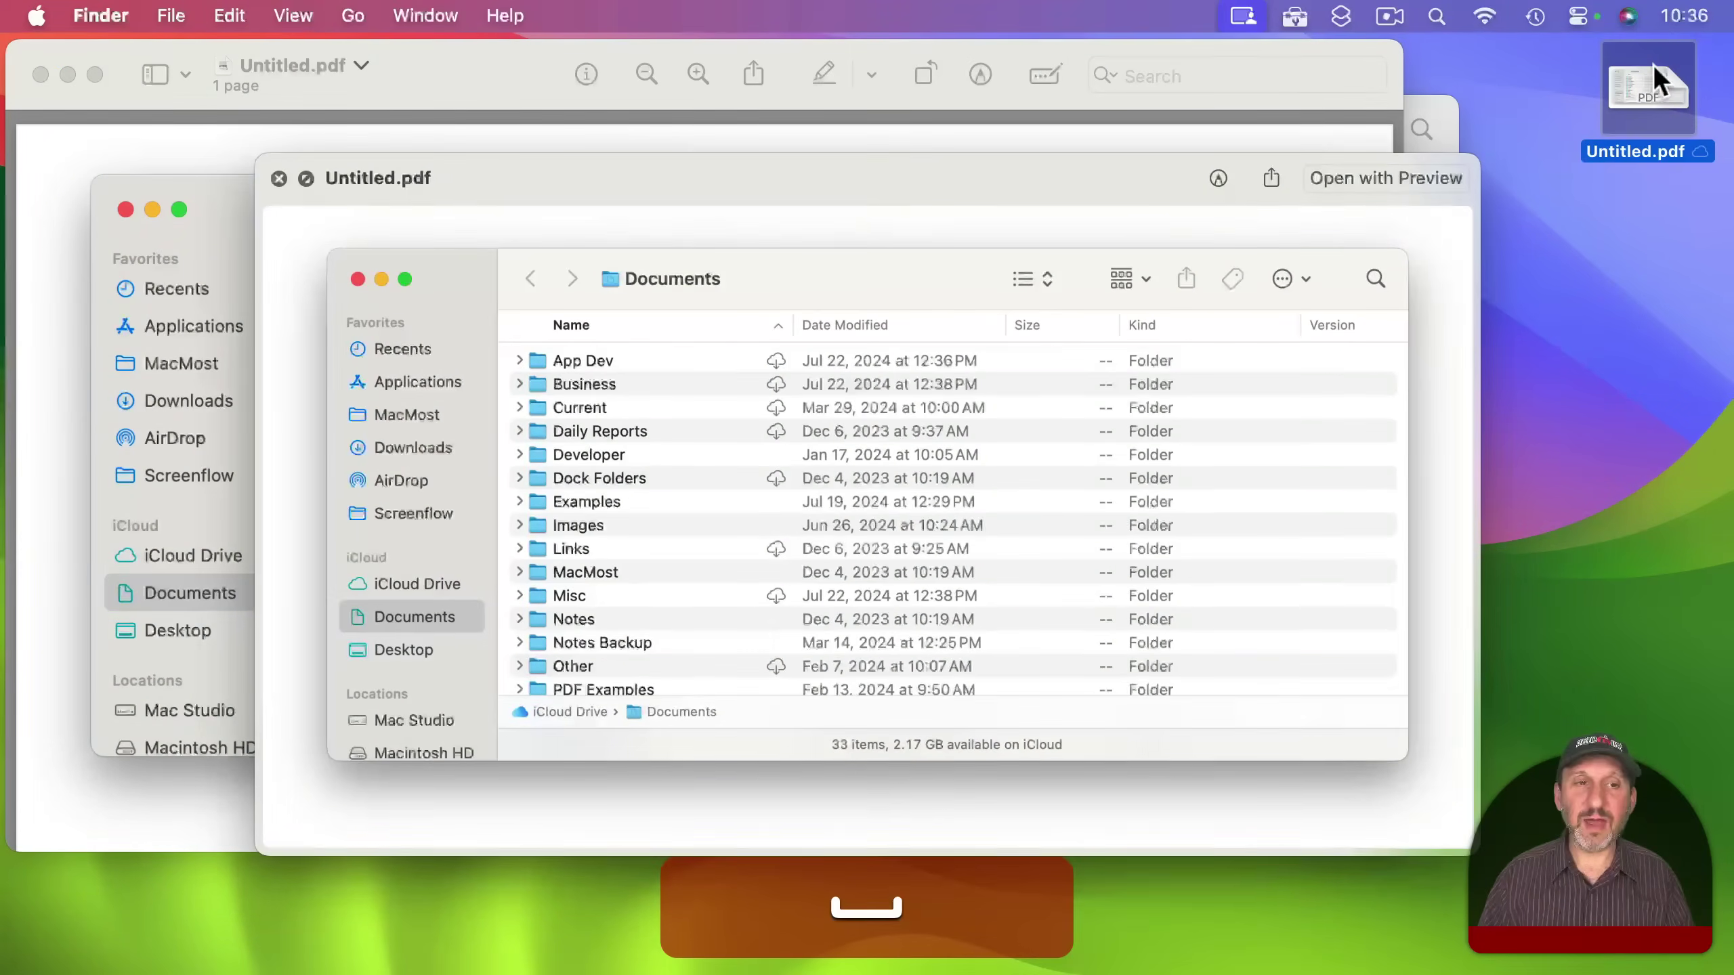
key("space")
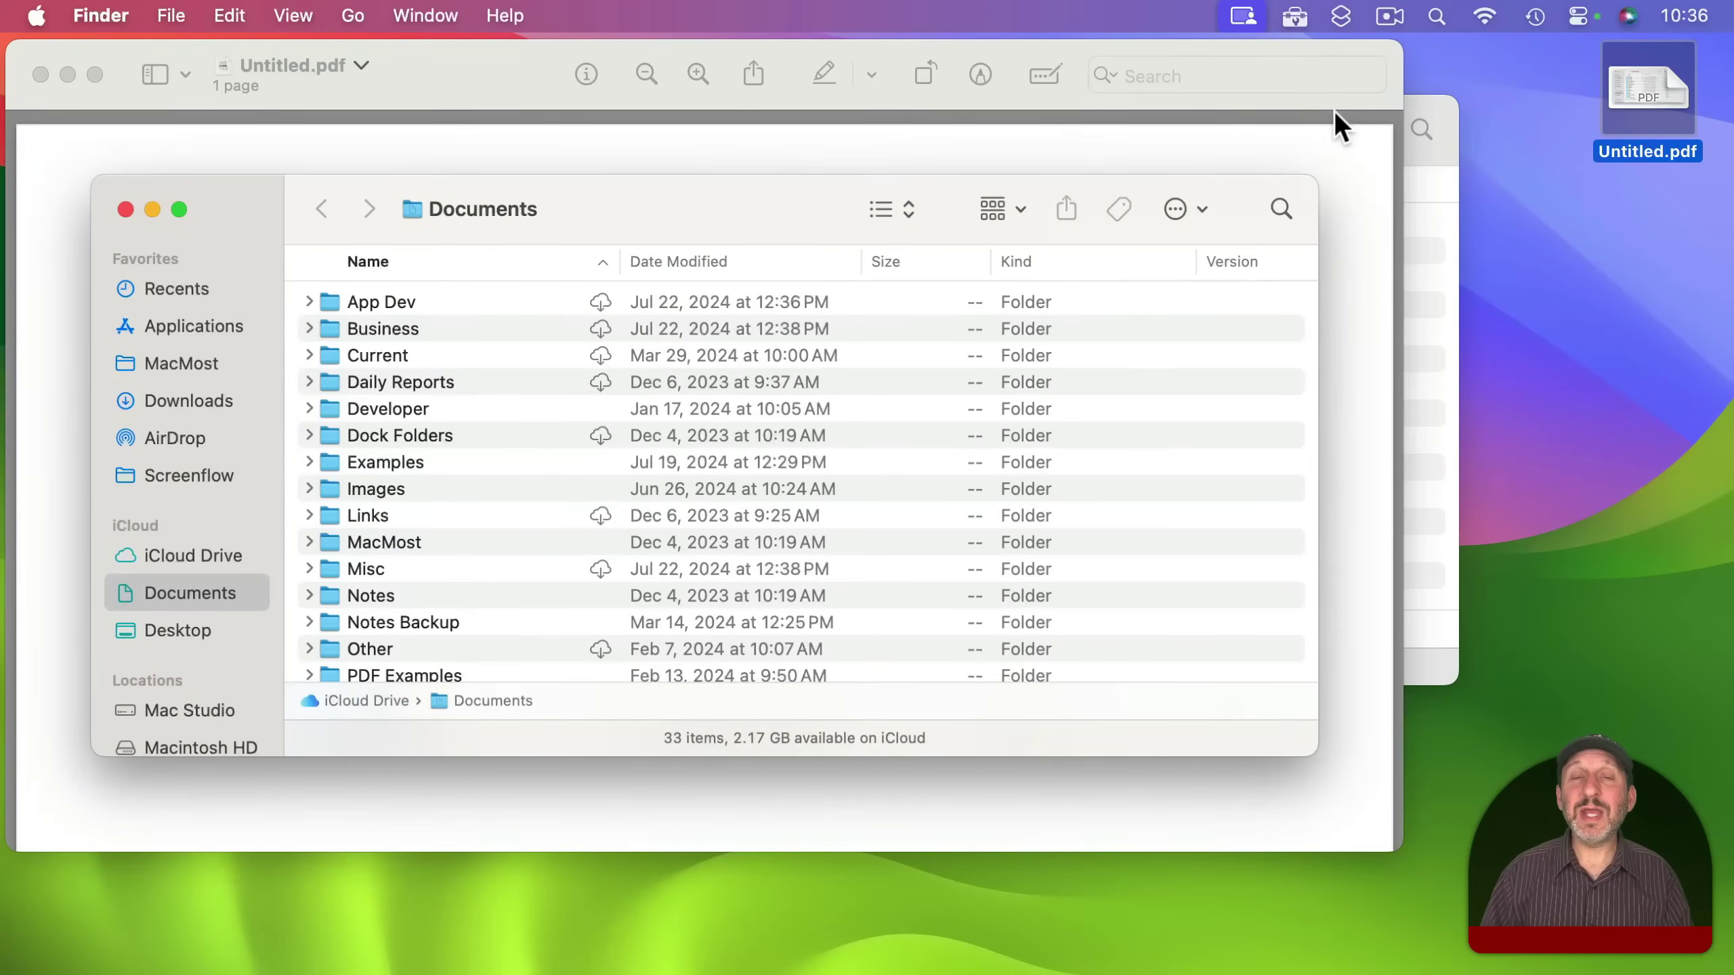